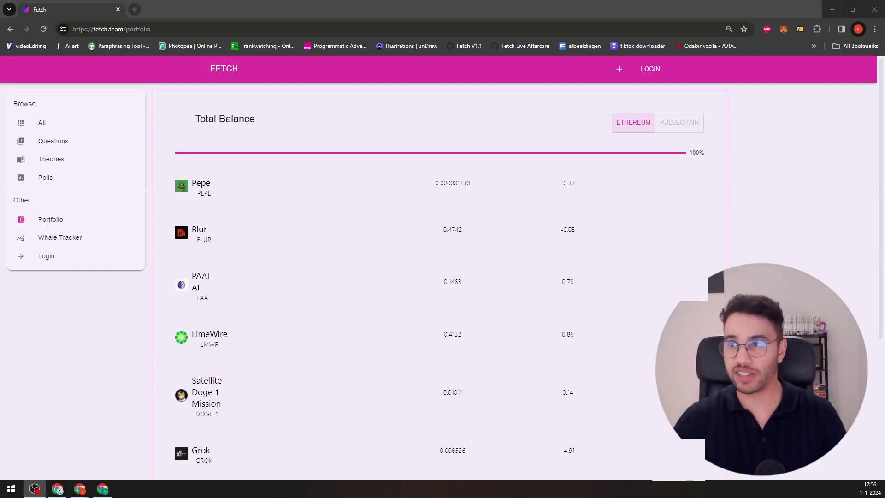
# - Return to the Fetch portfolio and open the theory article on PEPE as the next 100x meme coin in a new tab
pyautogui.tripleClick(188, 181)
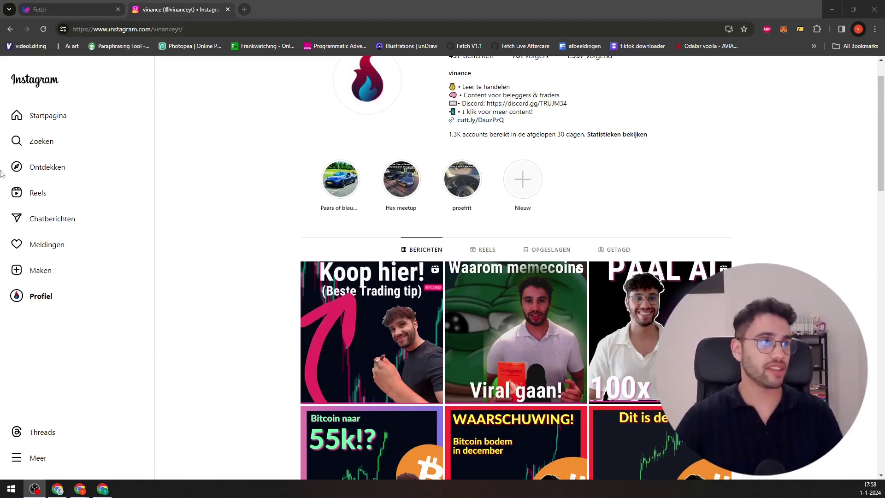
pyautogui.click(24, 11)
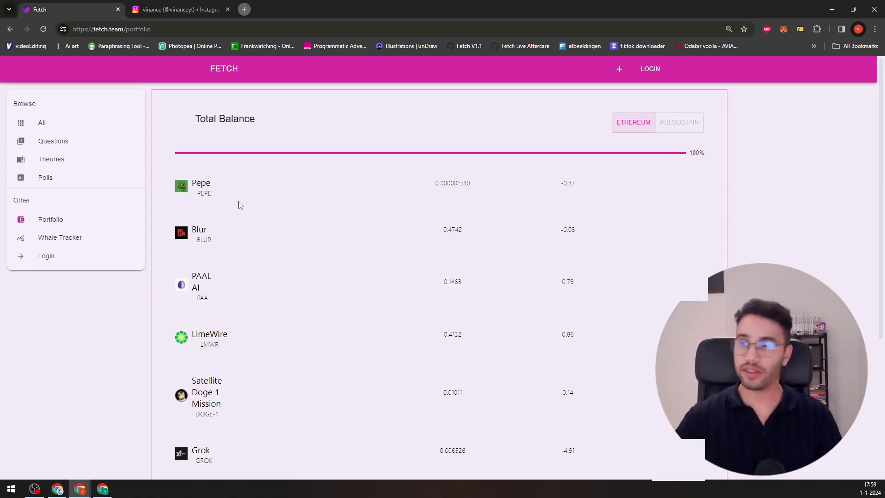
pyautogui.click(245, 10)
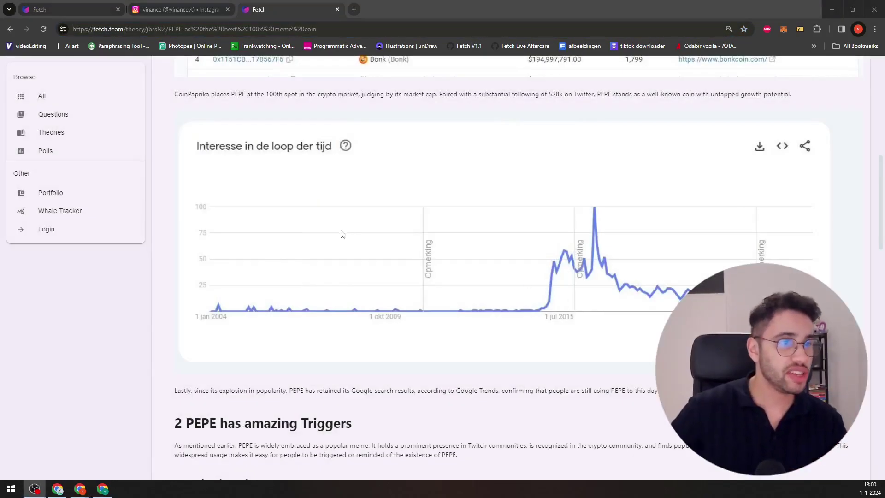
# - Examine the theory article's PEPE market-cap table and search-interest chart, its trigger section and its comparison with DOGE
pyautogui.scroll(1, 432, 336)
pyautogui.scroll(2, 432, 337)
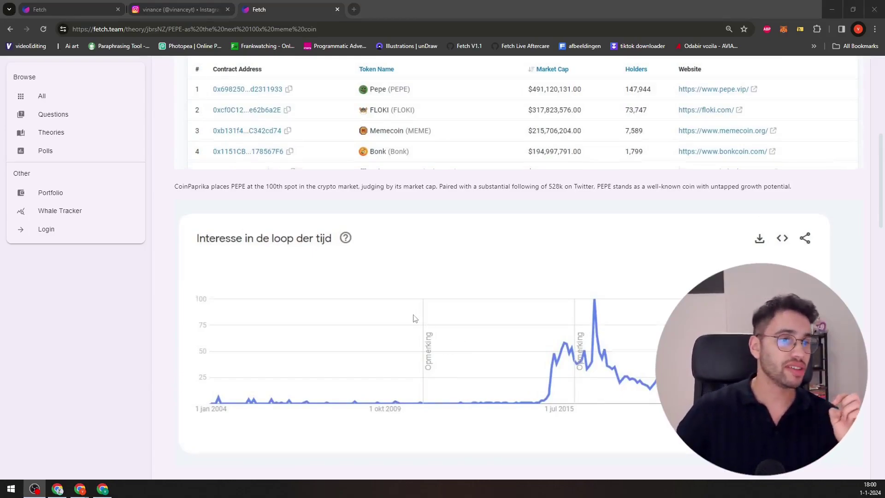
pyautogui.scroll(-2, 416, 319)
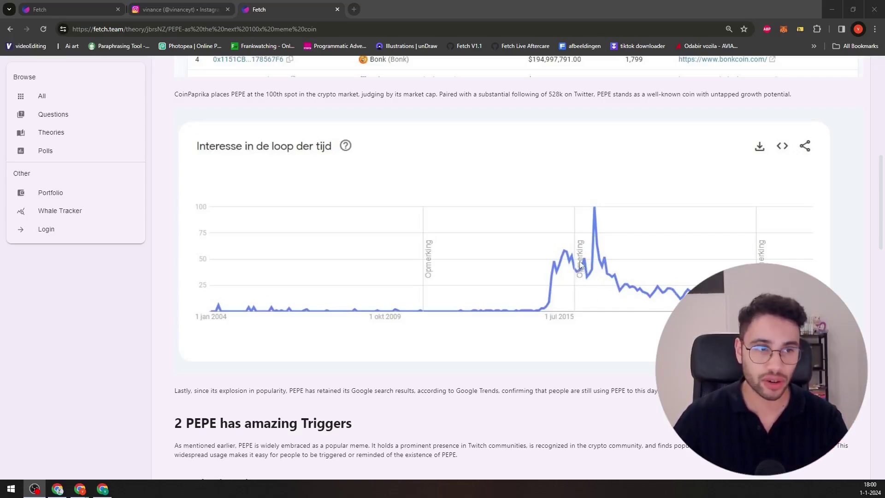
pyautogui.scroll(-8, 673, 297)
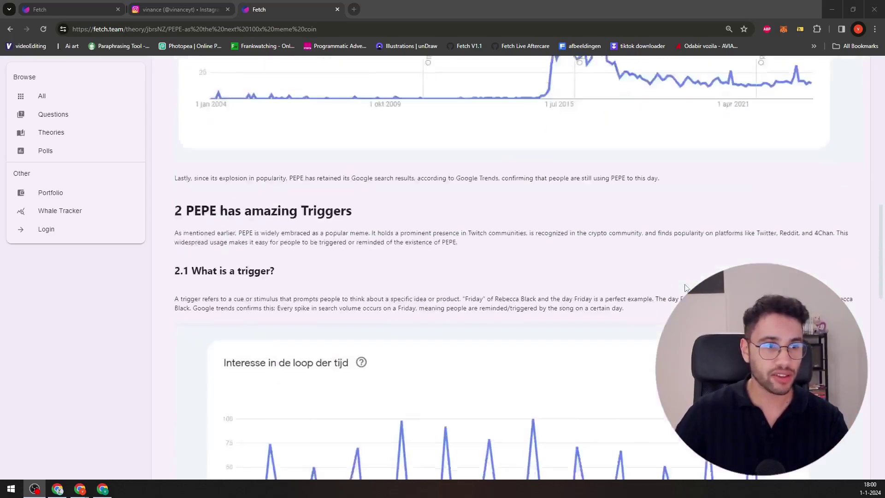
pyautogui.scroll(-7, 686, 291)
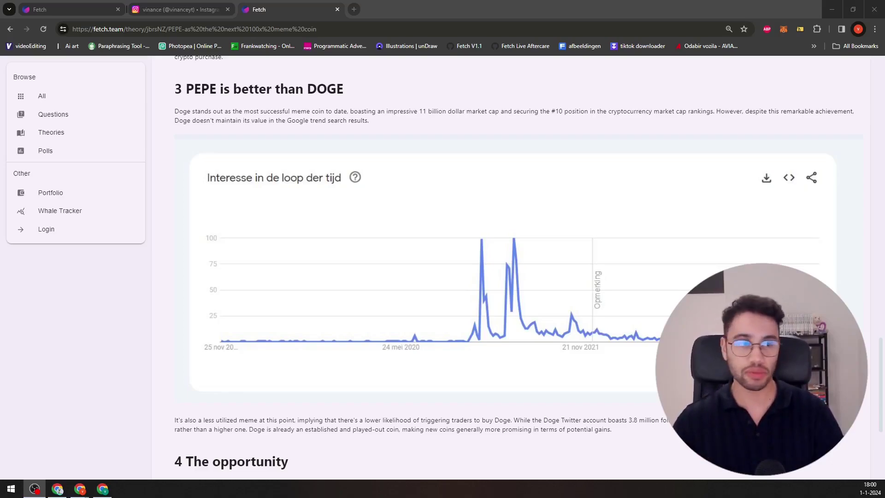
pyautogui.scroll(15, 518, 338)
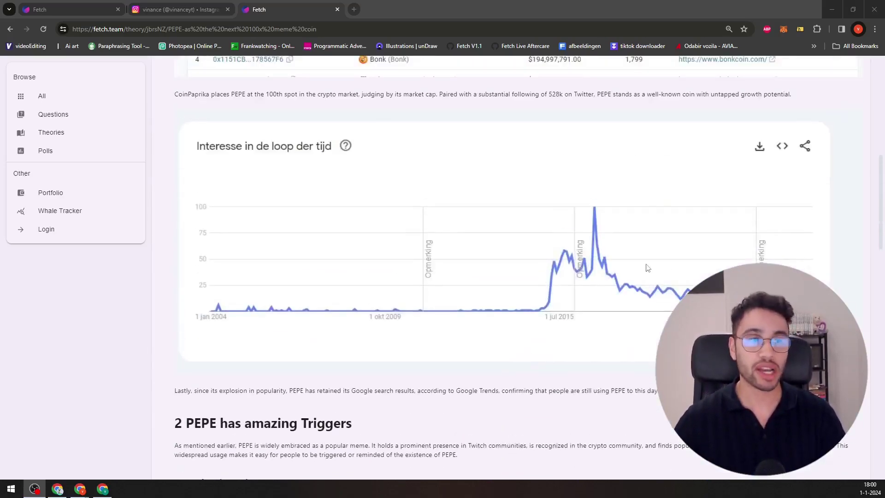
pyautogui.scroll(-17, 507, 295)
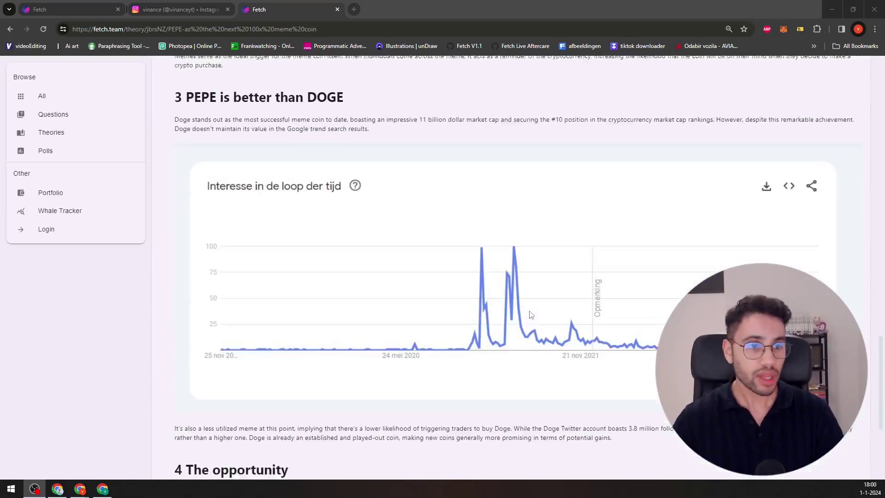
pyautogui.scroll(-1, 532, 314)
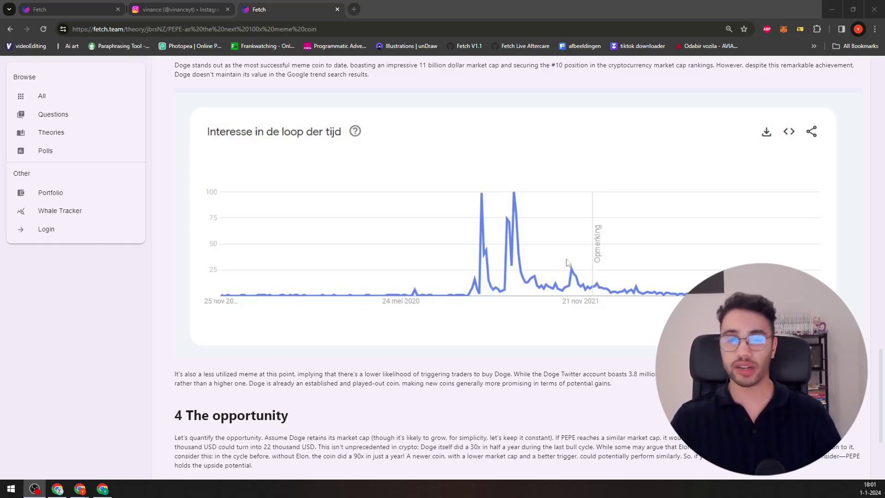
pyautogui.scroll(15, 568, 262)
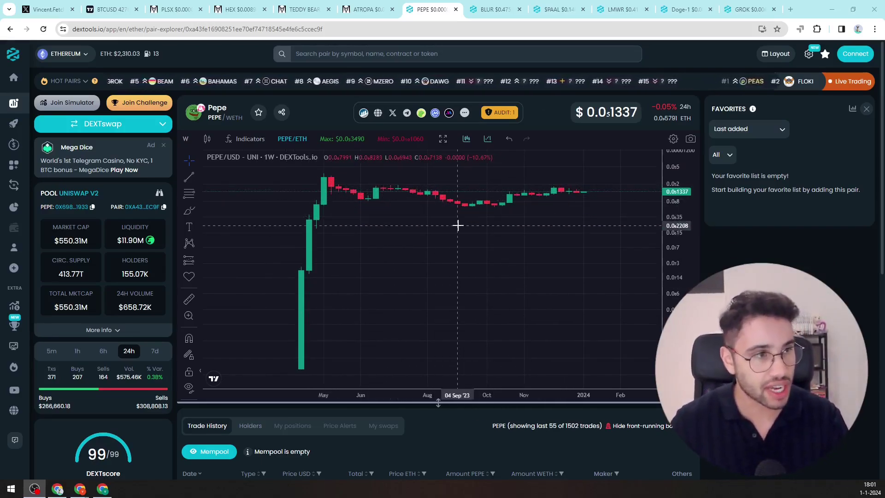
# - Measure the drop from PEPE's May 2023 peak to its autumn low, and try circling that low with the brush
pyautogui.click(189, 299)
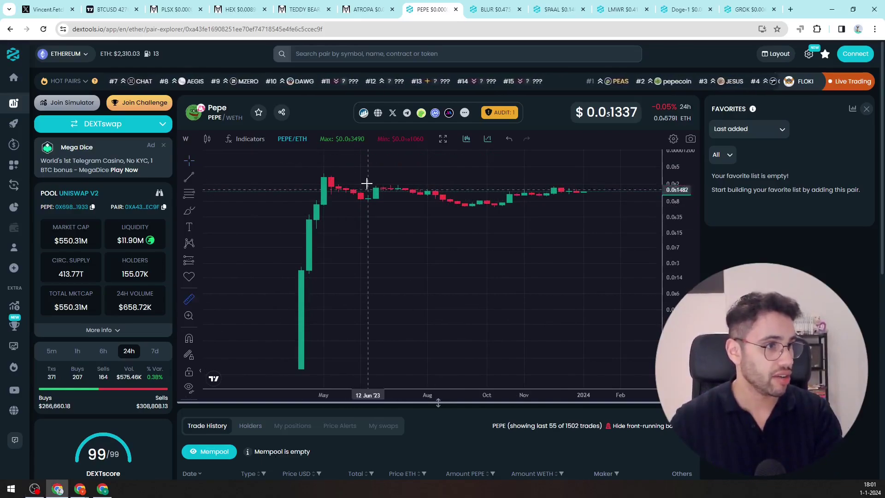
pyautogui.click(325, 175)
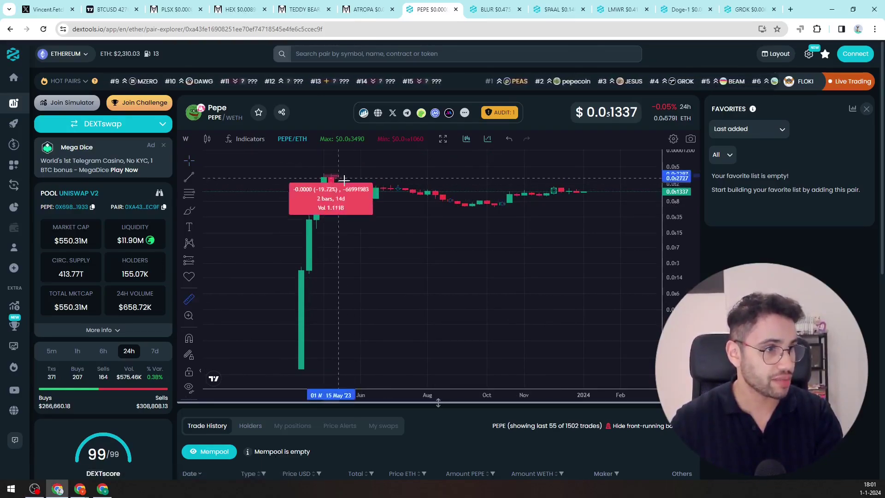
pyautogui.click(517, 211)
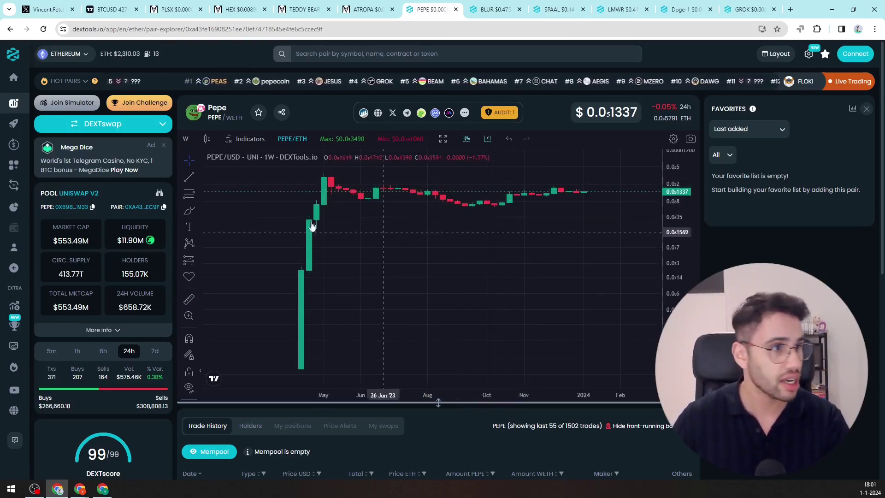
pyautogui.moveTo(483, 202)
pyautogui.mouseDown()
pyautogui.moveTo(434, 199)
pyautogui.moveTo(510, 210)
pyautogui.moveTo(435, 201)
pyautogui.mouseUp()
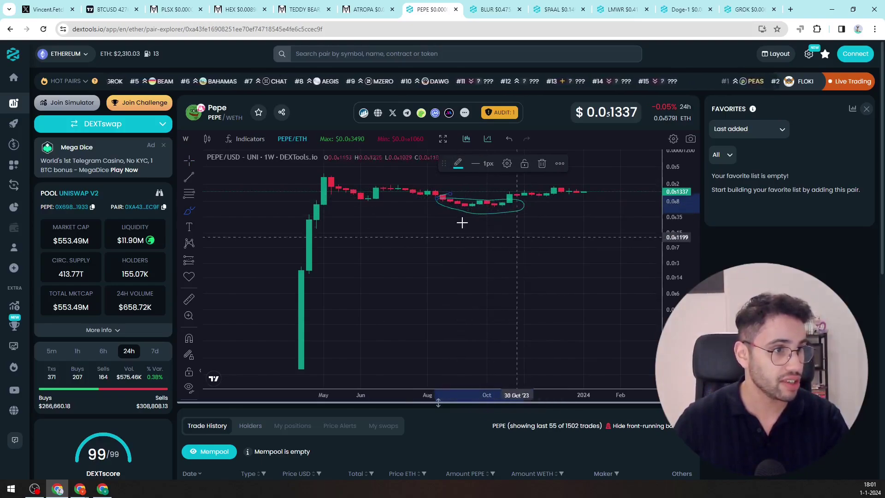
pyautogui.hotkey('ctrl', 'z')
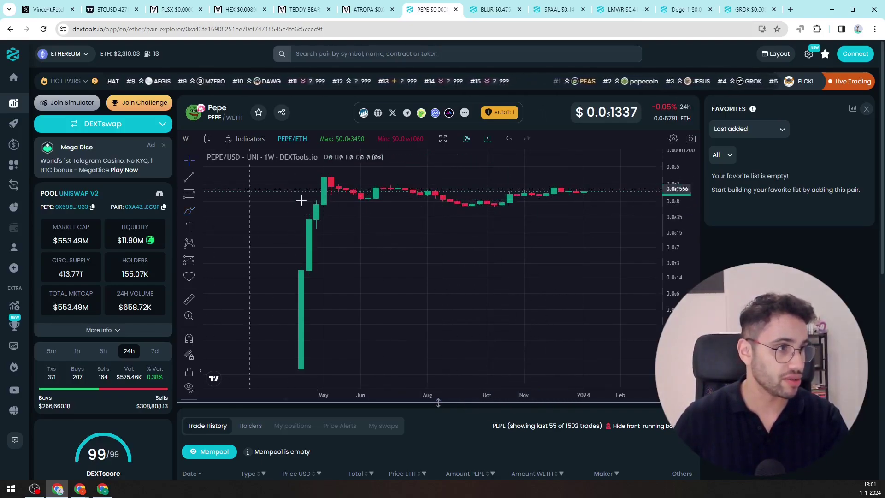
# - Measure PEPE's price rise from its late September 2023 low to the January 2024 level on the weekly chart
pyautogui.click(189, 299)
pyautogui.click(480, 206)
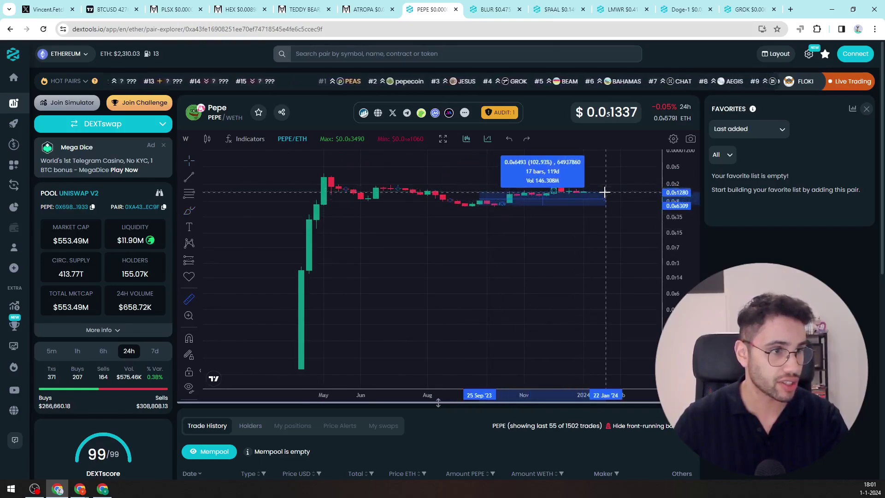
pyautogui.click(583, 226)
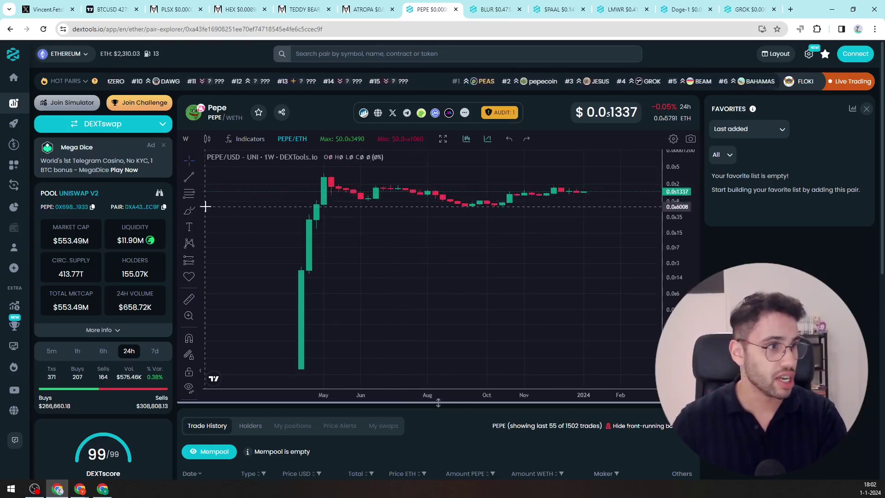
# - Try out cup-and-handle curves with the brush along the PEPE candles and in the empty chart area, removing each sketch
pyautogui.moveTo(368, 199); pyautogui.dragTo(513, 203)
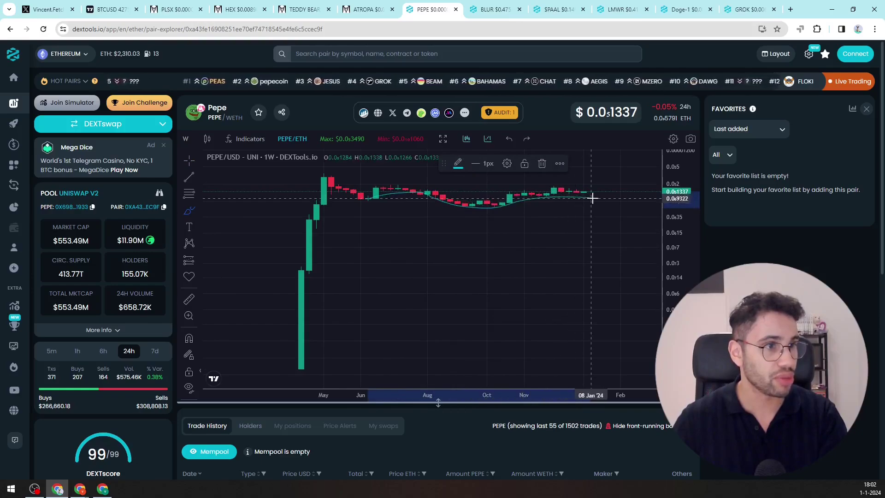
pyautogui.moveTo(592, 198); pyautogui.dragTo(592, 198)
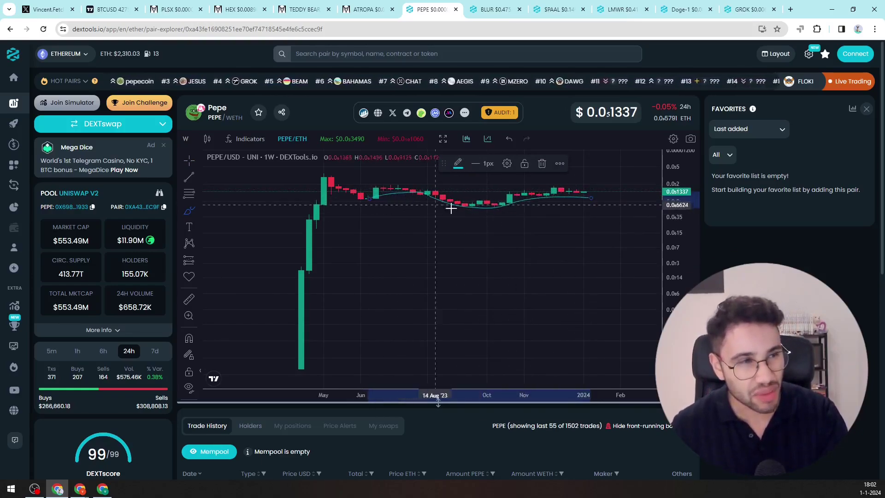
pyautogui.press('Delete')
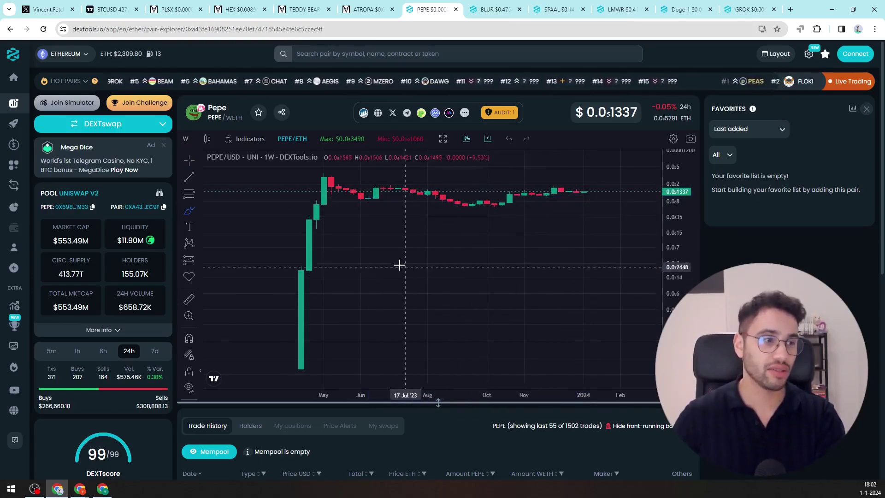
pyautogui.moveTo(392, 259)
pyautogui.mouseDown()
pyautogui.moveTo(510, 262)
pyautogui.moveTo(523, 246)
pyautogui.mouseUp()
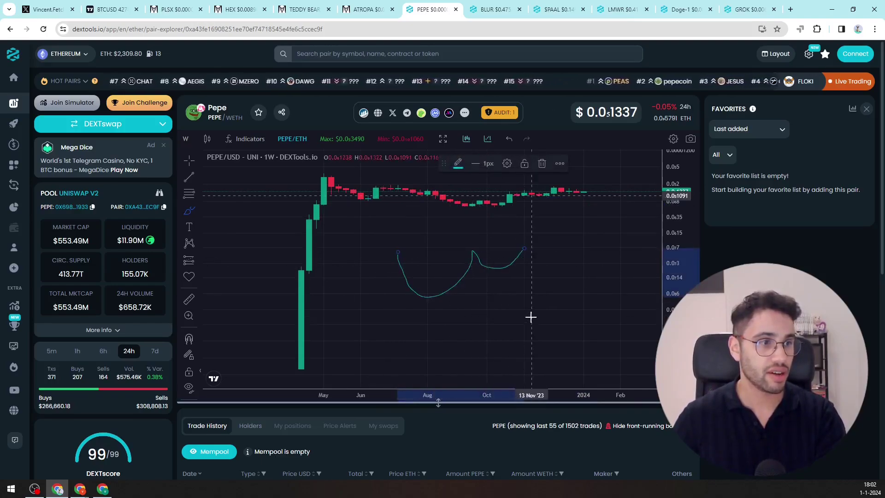
pyautogui.press('Delete')
pyautogui.moveTo(437, 197); pyautogui.dragTo(598, 188)
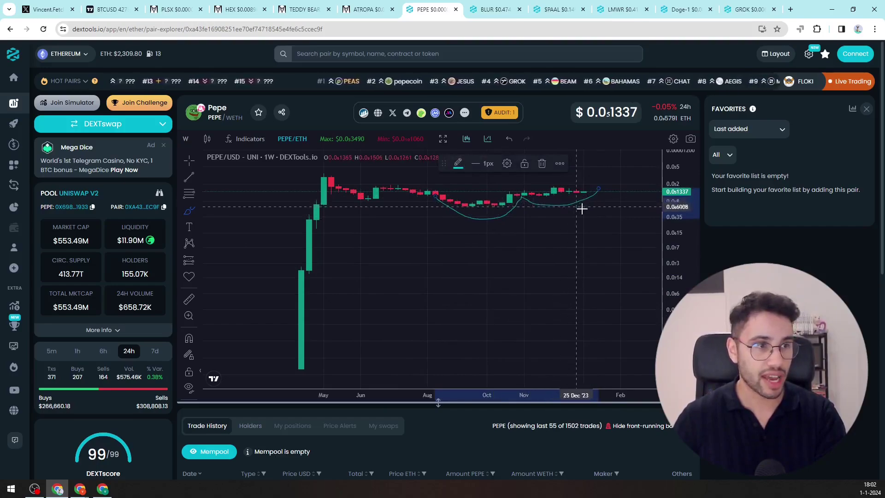
pyautogui.hotkey('ctrl', 'z')
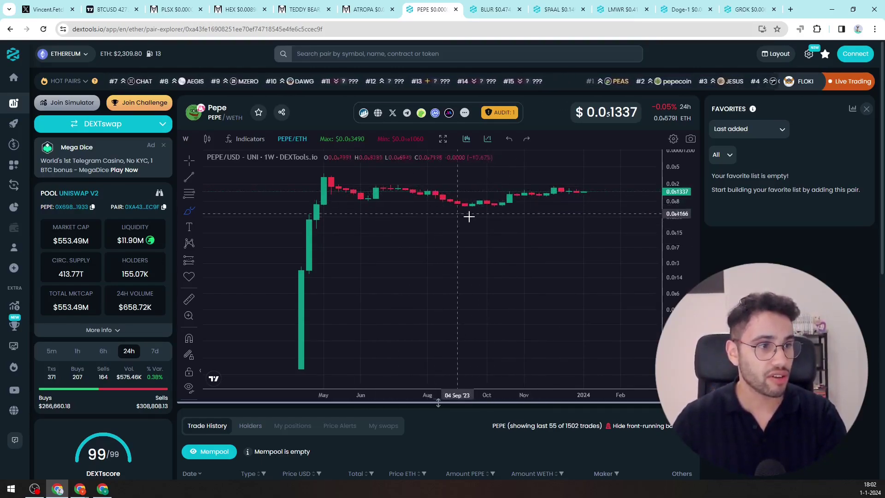
# - Brush a cup curve beneath the August to October candles and draw a horizontal trend line above them from 12 Jun '23 to 15 Jan '24
pyautogui.moveTo(436, 193); pyautogui.dragTo(497, 207)
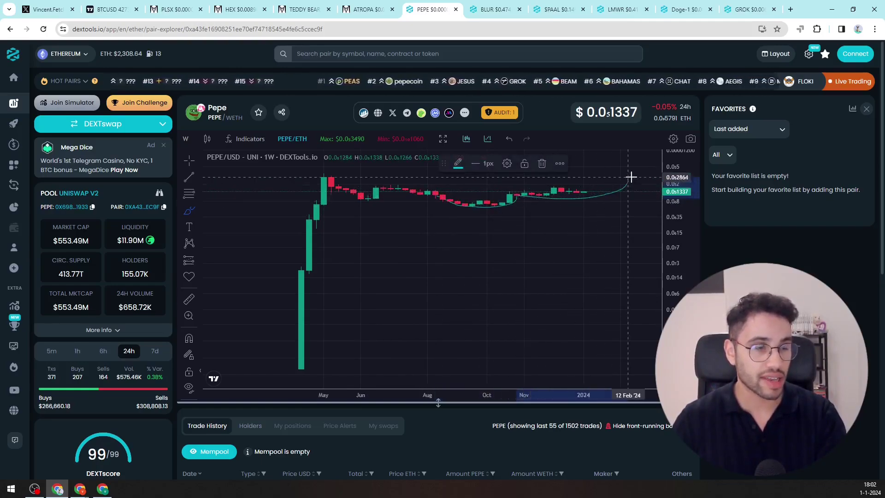
pyautogui.click(545, 199)
pyautogui.click(198, 177)
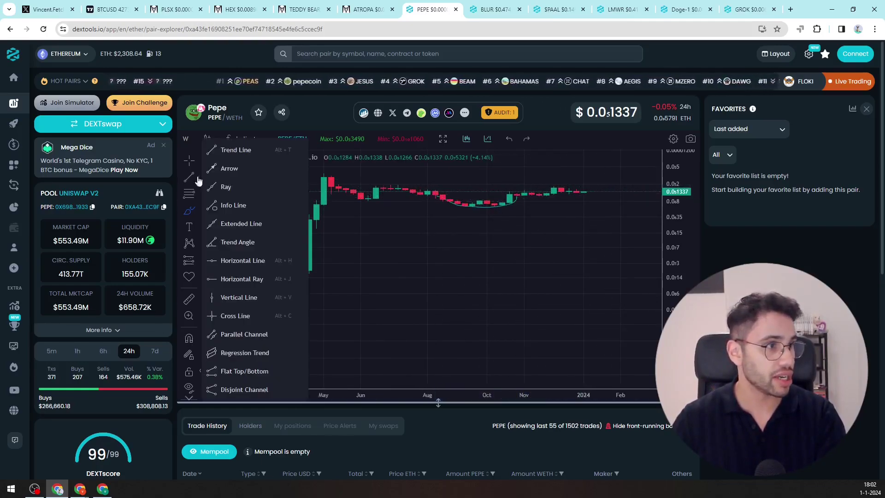
pyautogui.click(235, 149)
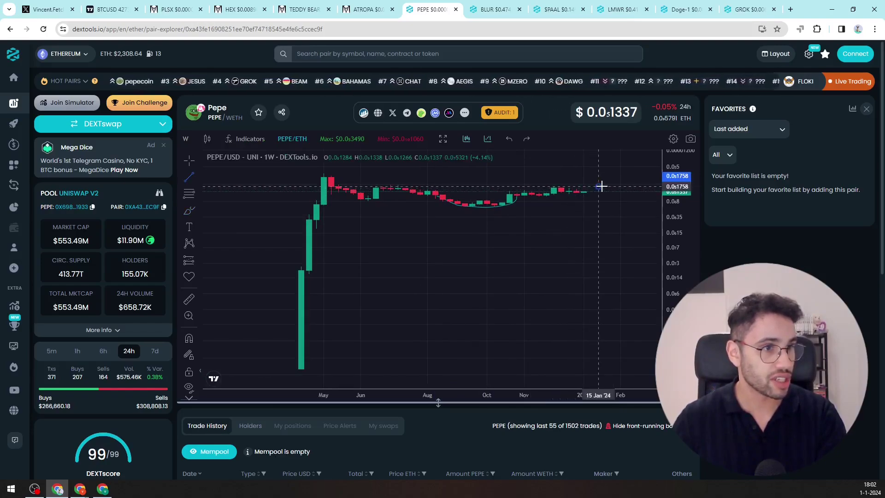
pyautogui.click(598, 186)
pyautogui.click(368, 186)
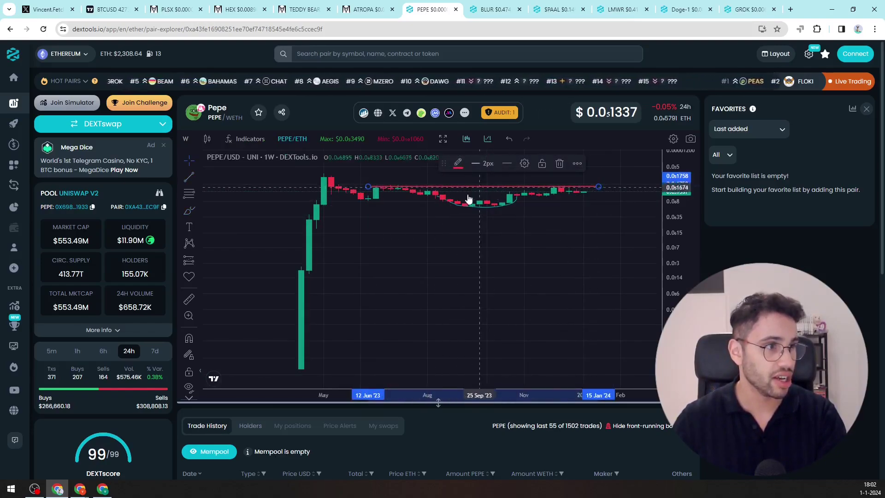
# - Draw a second horizontal trend line at the May 2023 peak, running from 24 Apr '23 to 15 Jan '24
pyautogui.click(189, 177)
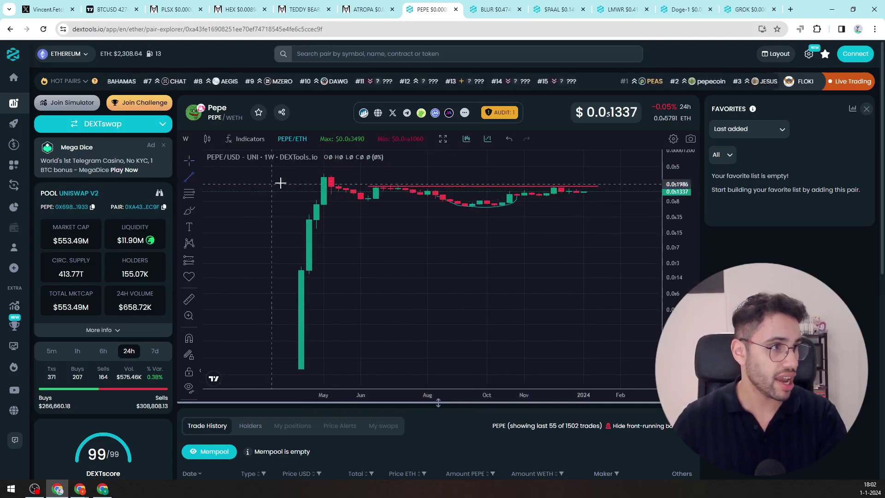
pyautogui.click(317, 175)
pyautogui.click(598, 175)
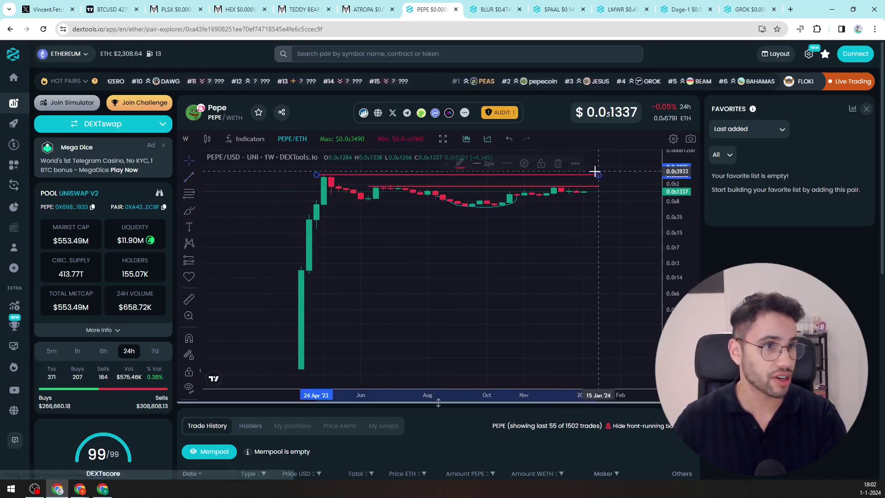
pyautogui.click(588, 231)
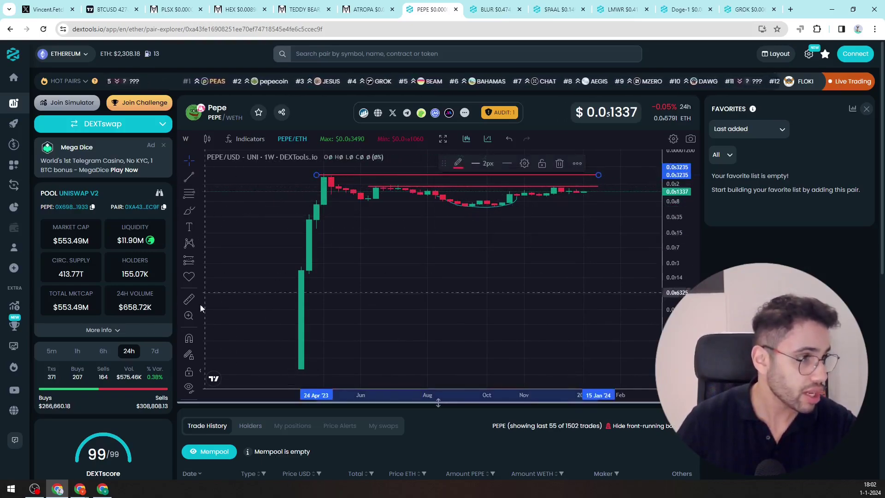
# - Measure the potential gain from PEPE's current price level up to the trend line at the May 2023 peak
pyautogui.moveTo(559, 260); pyautogui.dragTo(509, 327)
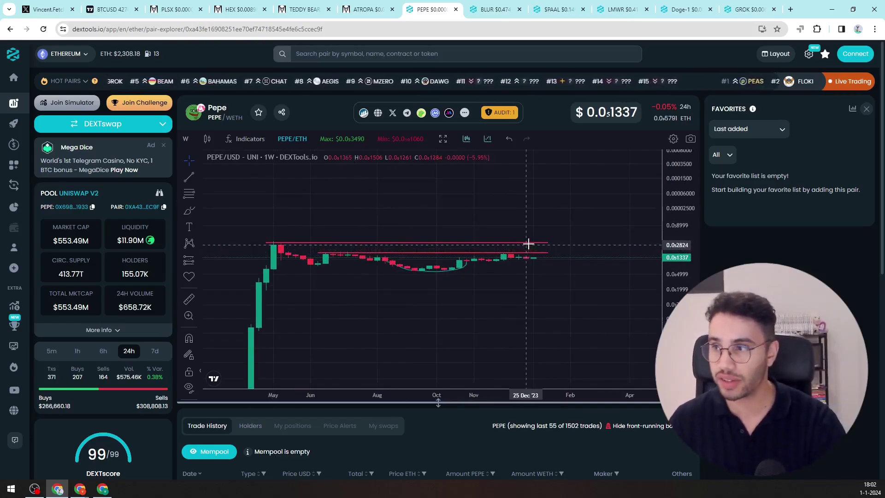
pyautogui.click(189, 299)
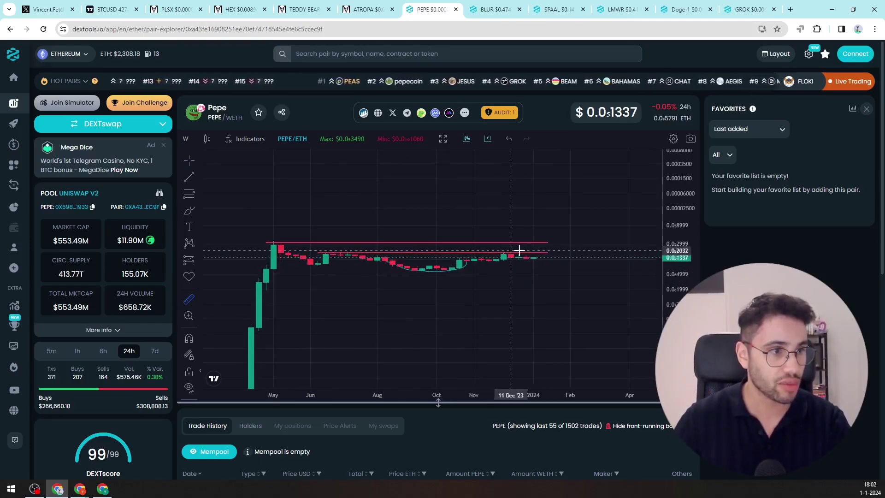
pyautogui.click(556, 256)
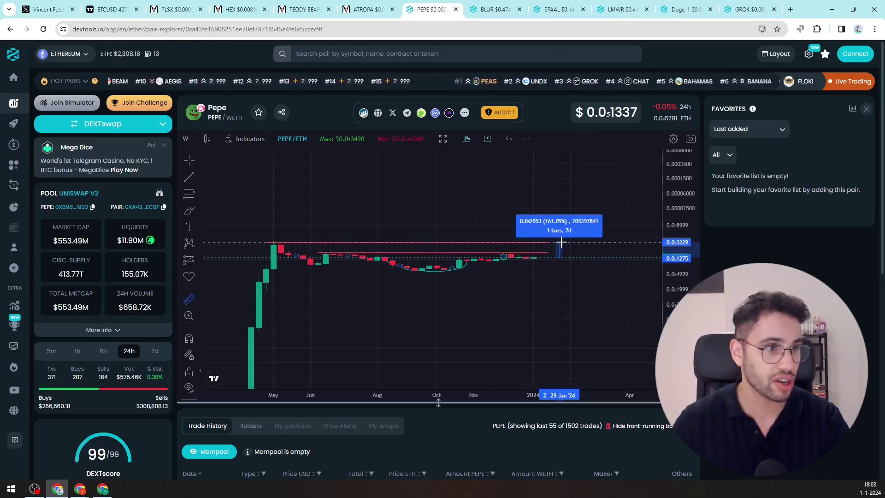
pyautogui.click(582, 204)
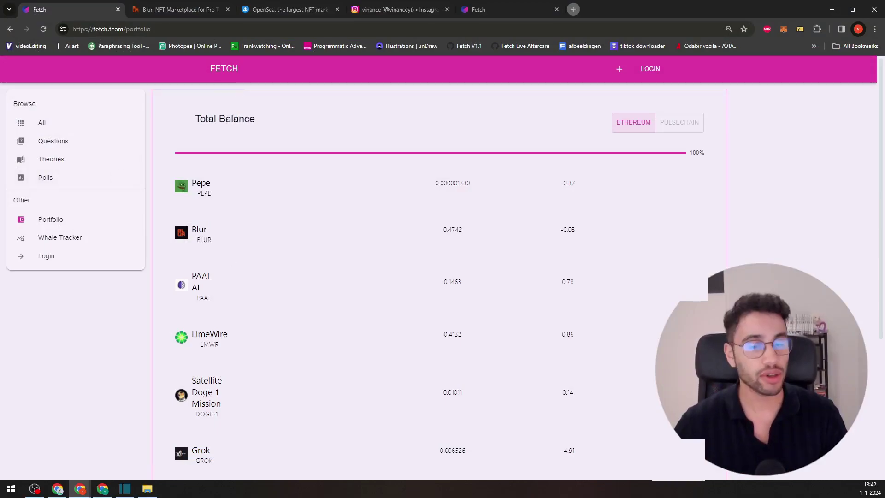
# - Open the OpenSea marketplace page and look over its featured and trending NFT collections
pyautogui.click(279, 9)
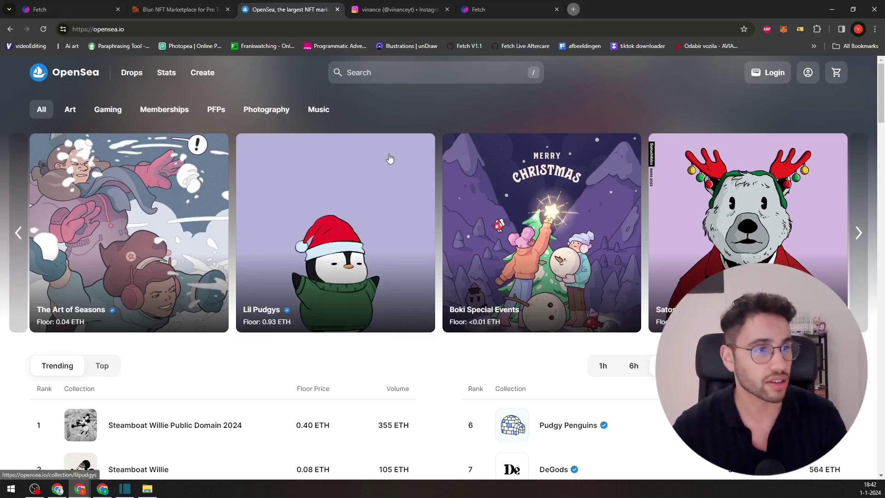
pyautogui.scroll(-1, 86, 185)
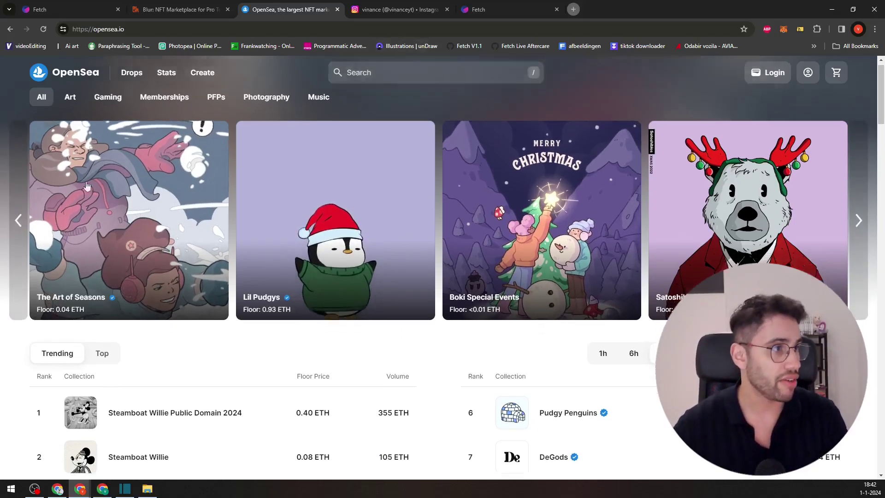
pyautogui.scroll(-8, 87, 185)
pyautogui.scroll(7, 310, 210)
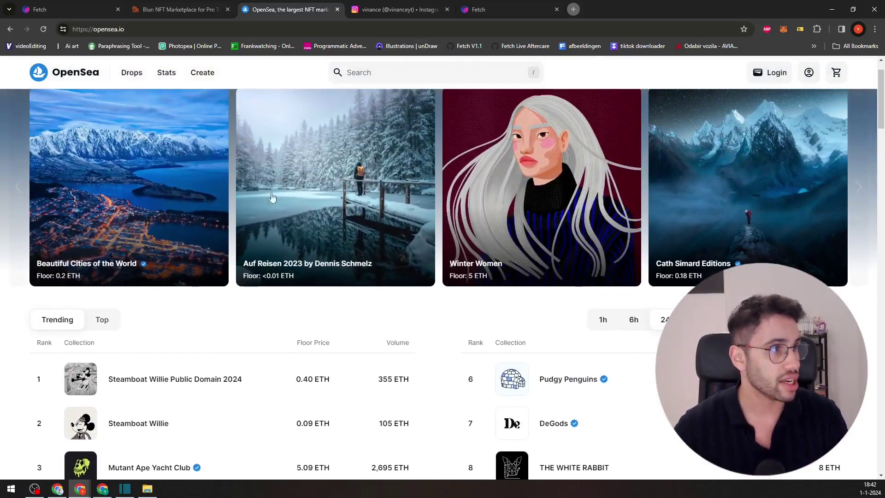
pyautogui.scroll(1, 272, 197)
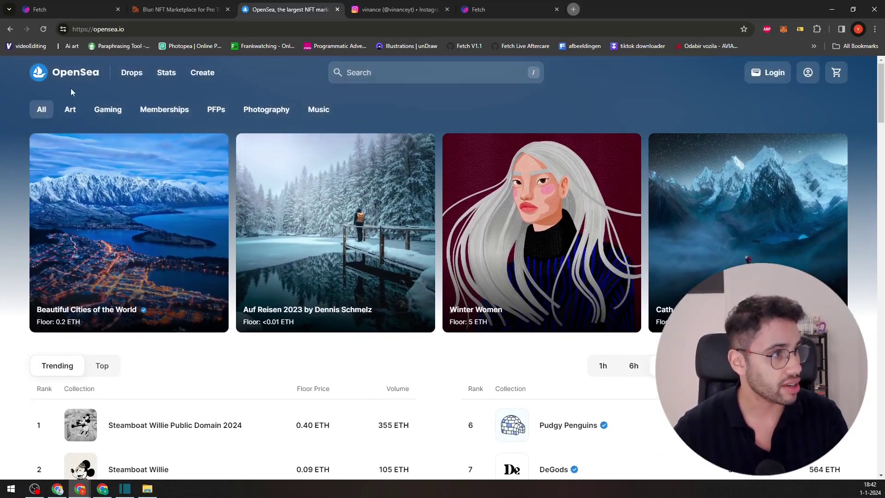
pyautogui.scroll(-2, 147, 166)
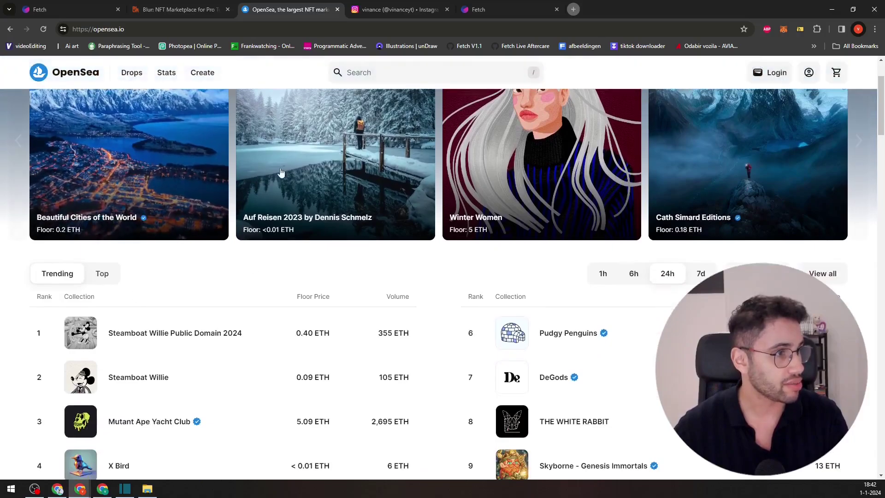
# - Compare Blur's trending NFT collections list with OpenSea's trending collections and return to the Blur homepage
pyautogui.click(208, 16)
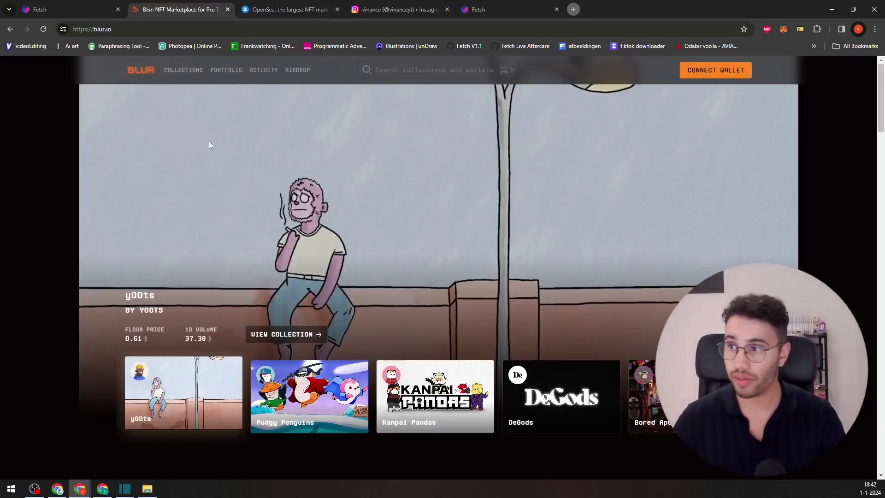
pyautogui.scroll(-9, 210, 146)
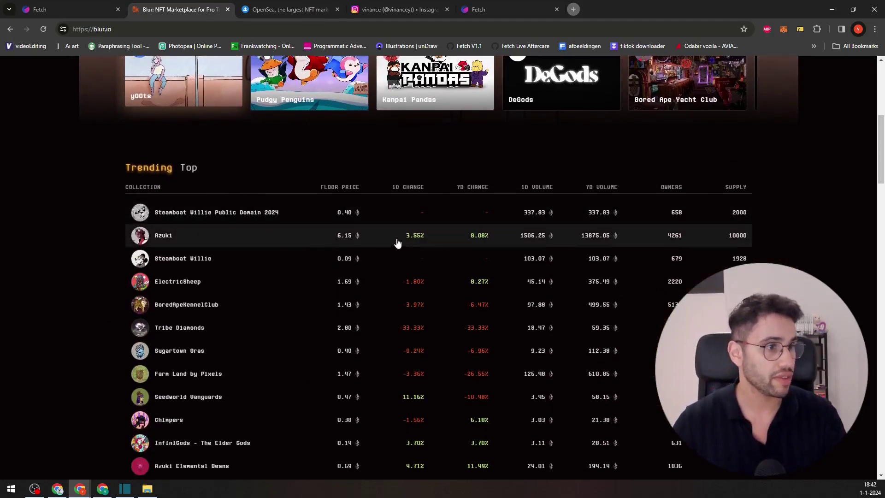
pyautogui.scroll(4, 252, 235)
pyautogui.hotkey('ctrl', 'Tab')
pyautogui.scroll(-4, 259, 267)
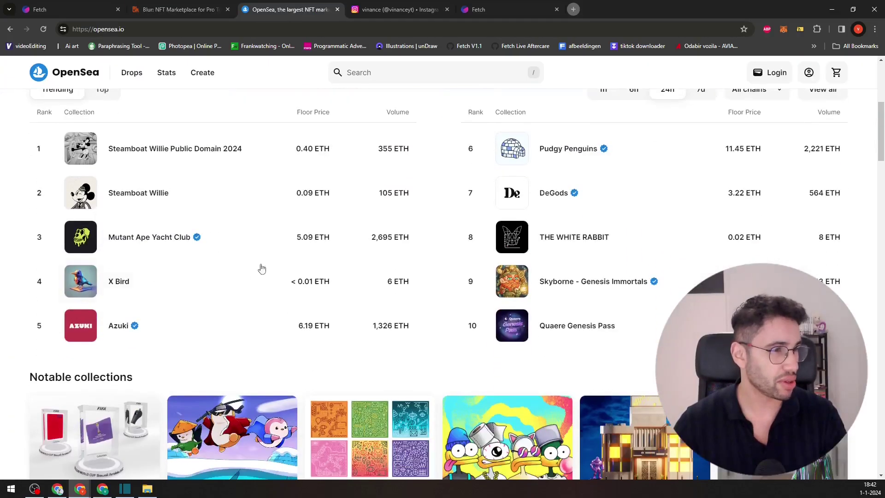
pyautogui.scroll(1, 433, 250)
pyautogui.scroll(5, 433, 250)
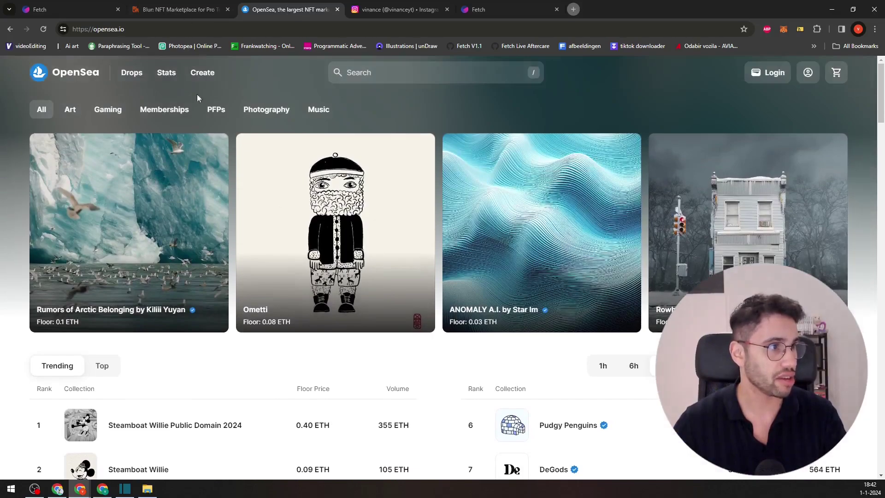
pyautogui.hotkey('ctrl', 'shift', 'Tab')
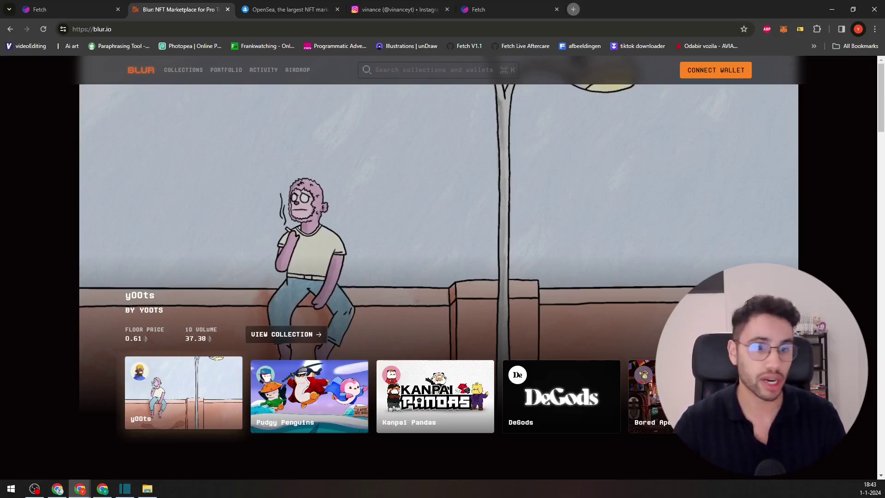
# - Switch to the DEXTools BLUR/USD weekly chart and measure the price fall from the February 2023 peak to the October 2023 low
pyautogui.hotkey('alt', 'Tab')
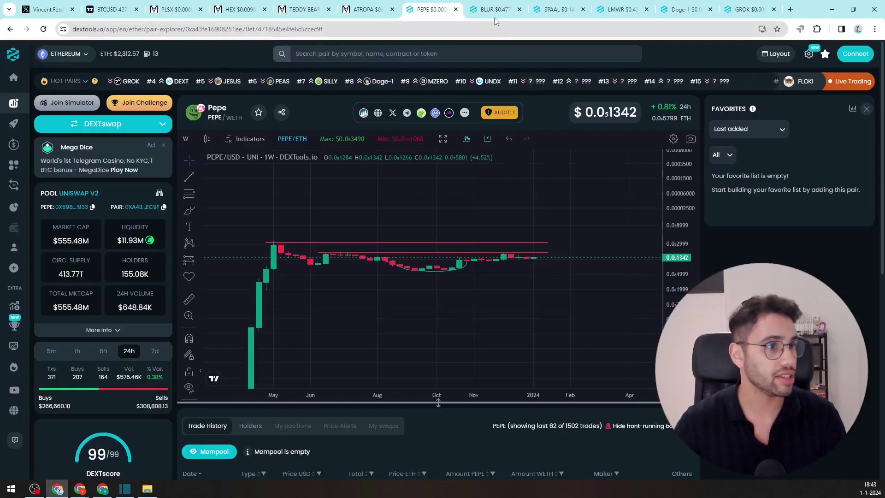
pyautogui.scroll(2, 530, 240)
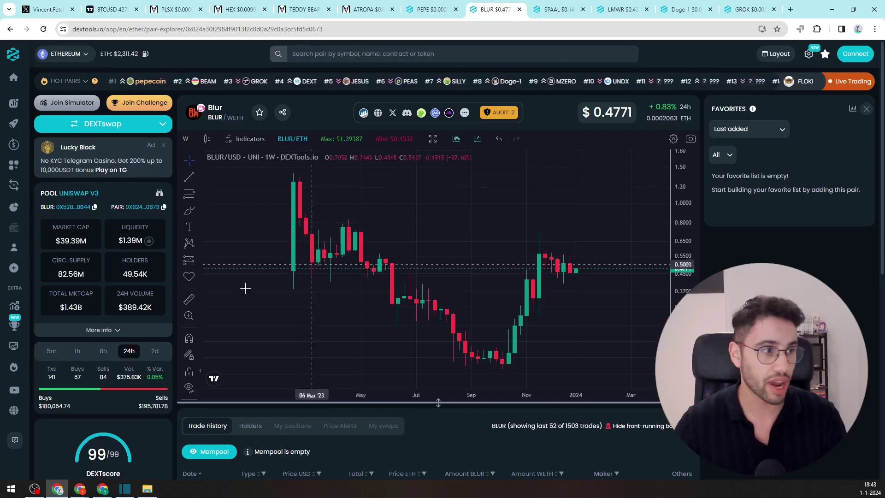
pyautogui.click(187, 296)
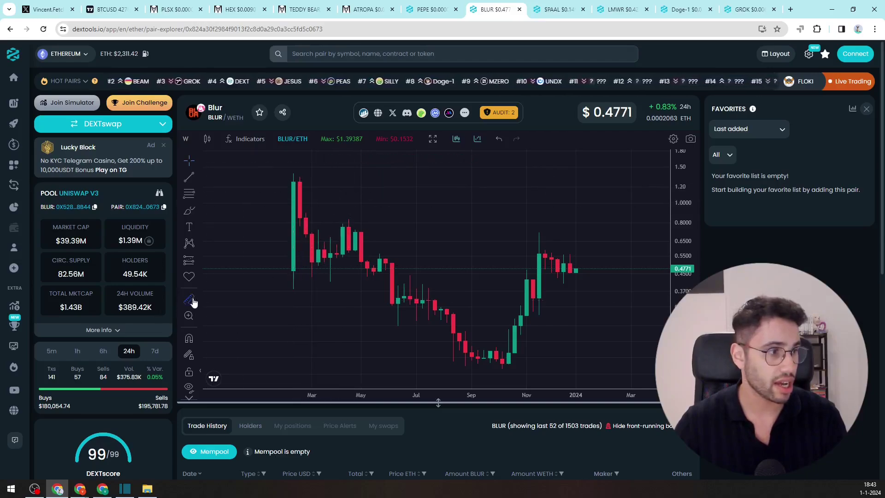
pyautogui.click(294, 175)
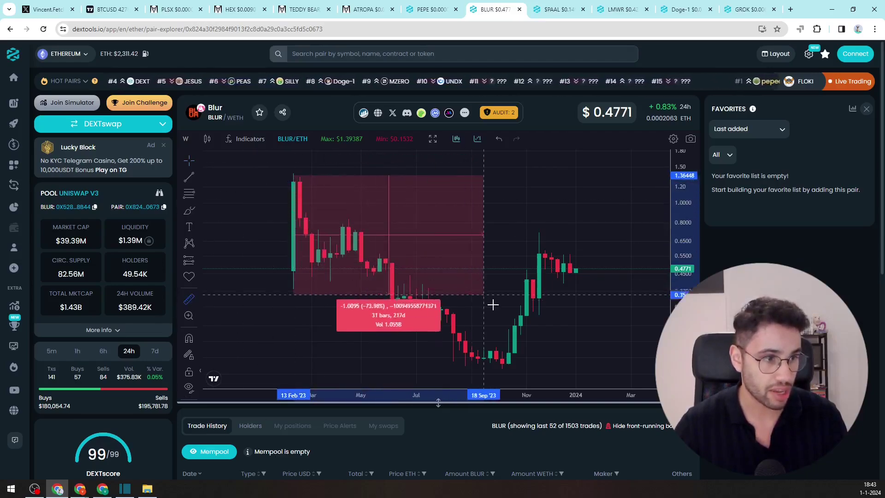
pyautogui.click(515, 371)
pyautogui.click(549, 349)
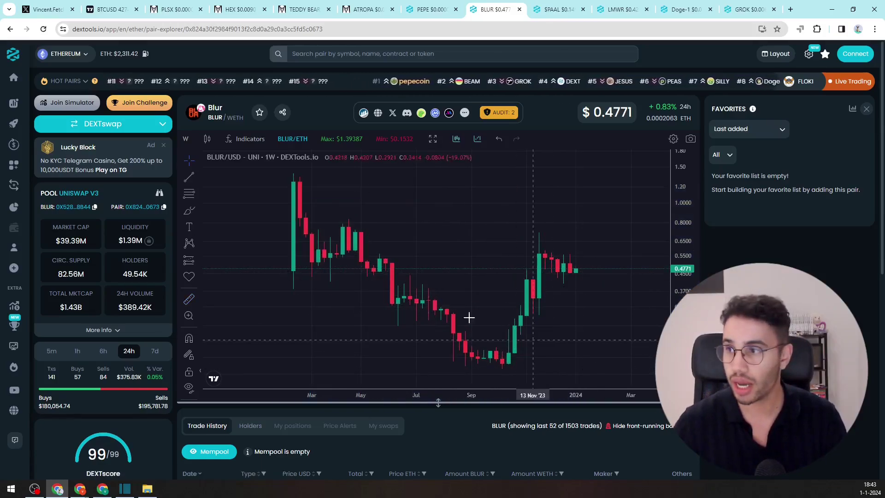
# - Try circling BLUR's August to October 2023 low candles with the brush and remove the sketch
pyautogui.click(189, 211)
pyautogui.moveTo(428, 343)
pyautogui.mouseDown()
pyautogui.moveTo(490, 336)
pyautogui.moveTo(438, 365)
pyautogui.moveTo(430, 344)
pyautogui.mouseUp()
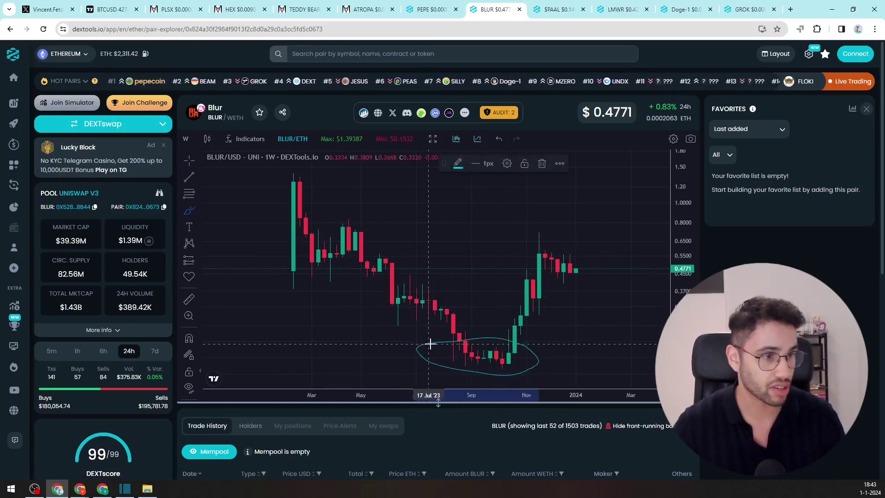
pyautogui.hotkey('ctrl', 'z')
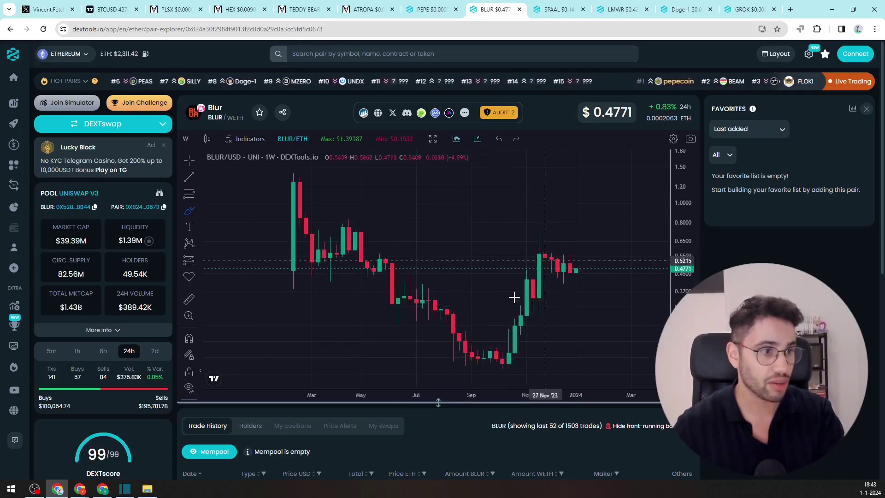
# - Try a horizontal trend line along the June 2023 candles from 29 May '23 to 15 Jan '24 and remove it
pyautogui.hotkey('alt', 't')
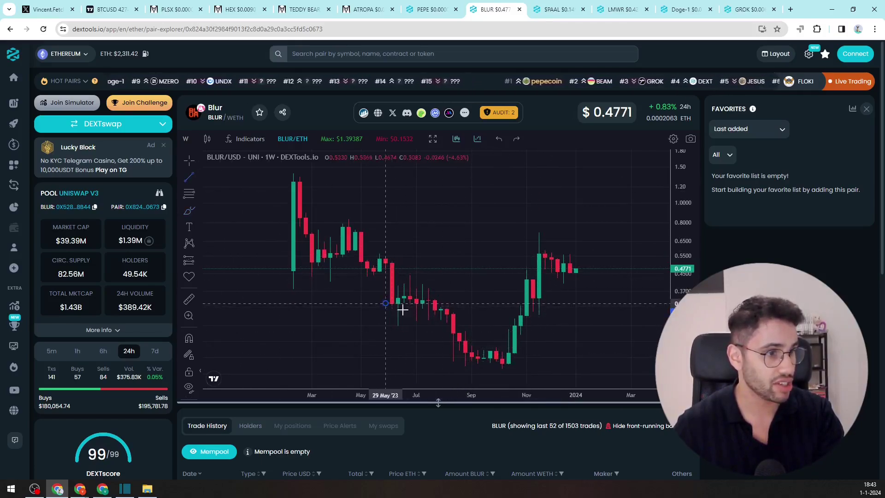
pyautogui.click(588, 318)
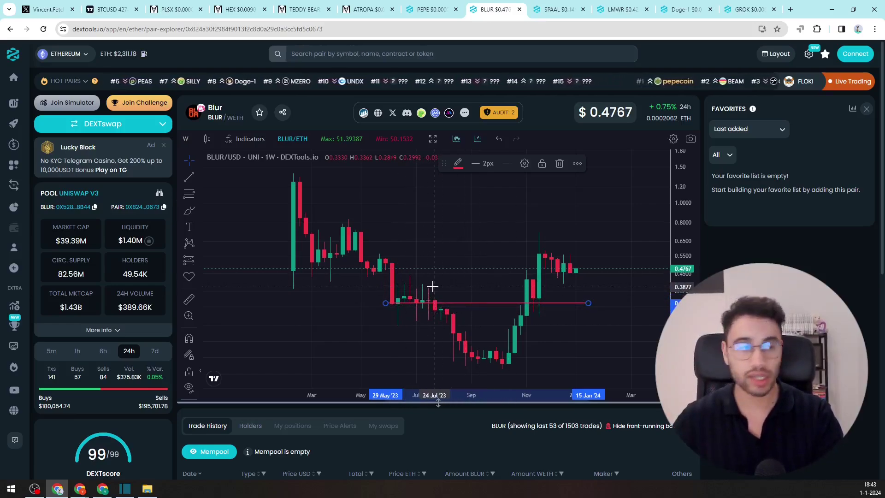
pyautogui.moveTo(482, 308); pyautogui.dragTo(556, 307)
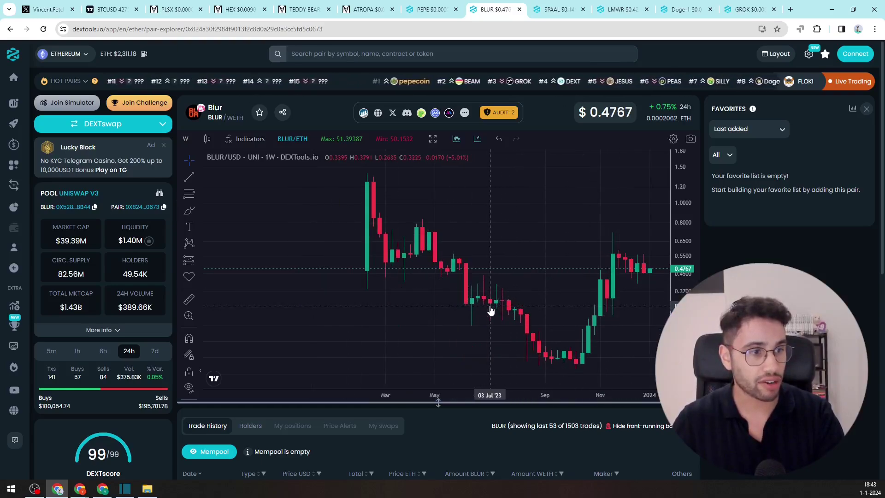
pyautogui.moveTo(491, 310); pyautogui.dragTo(456, 304)
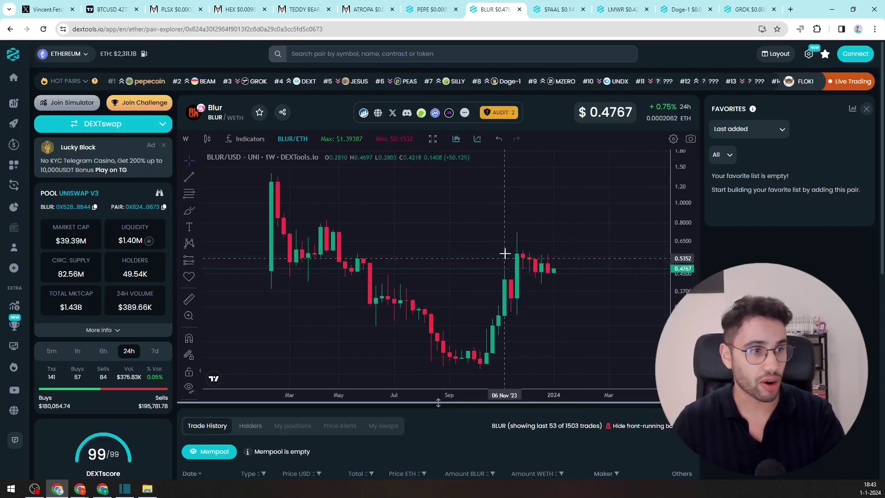
# - Enclose the latest BLUR candles between two parallel descending trend lines, the upper from 20 Nov '23 to 22 Jan '24, the lower starting 13 Nov '23
pyautogui.click(189, 177)
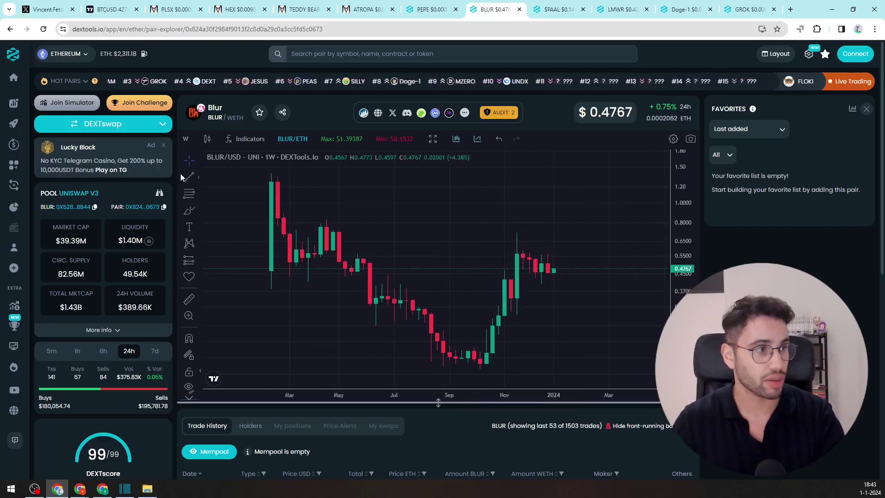
pyautogui.click(519, 241)
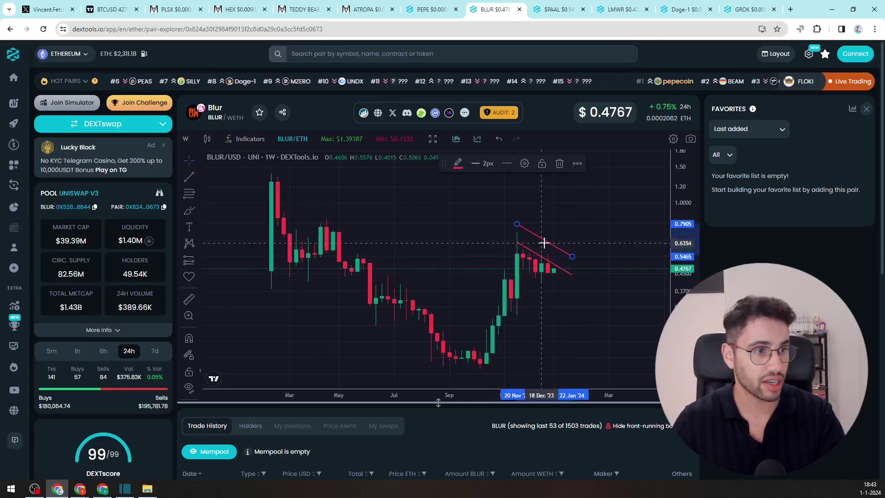
pyautogui.moveTo(545, 259); pyautogui.dragTo(540, 276)
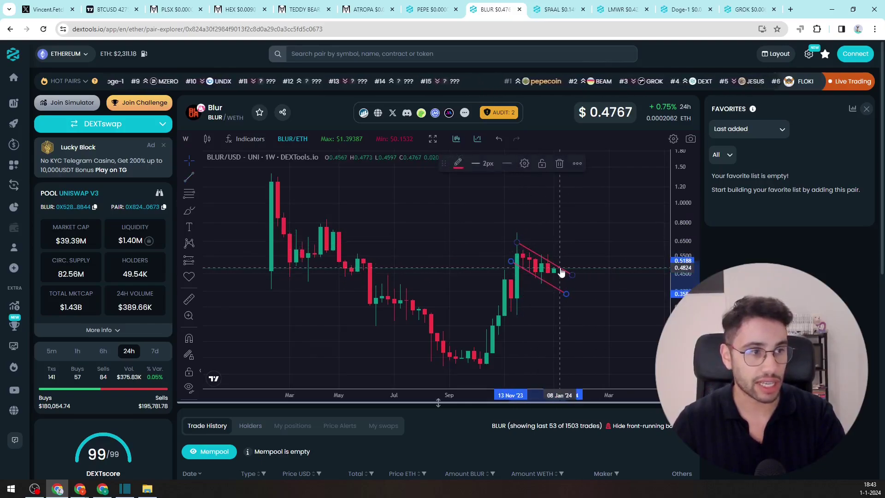
pyautogui.click(567, 245)
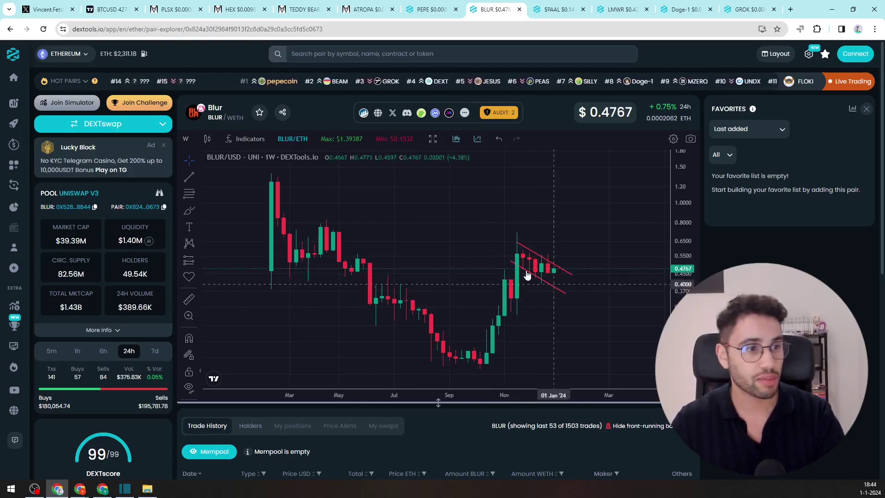
# - Draw horizontal trend lines from 13 Mar '23, one beneath the spring 2023 candles to March 2024, another at about 0.74 to 08 Apr '24
pyautogui.click(189, 177)
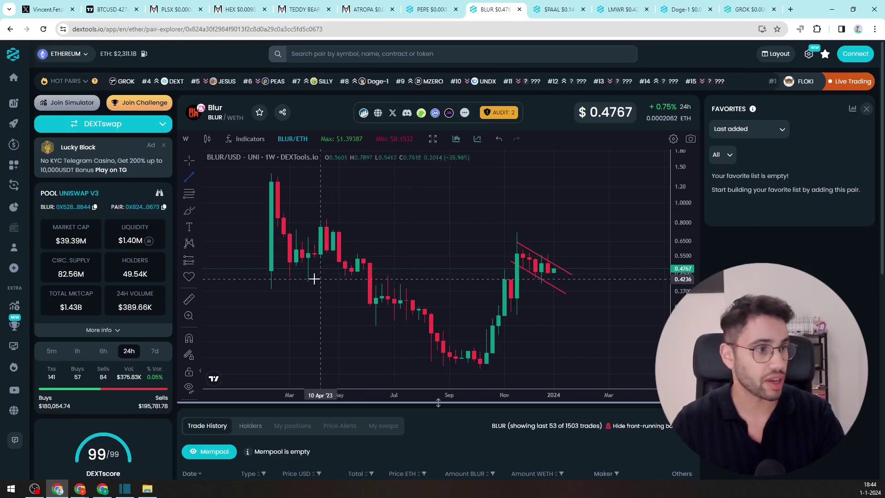
pyautogui.click(296, 275)
pyautogui.click(608, 275)
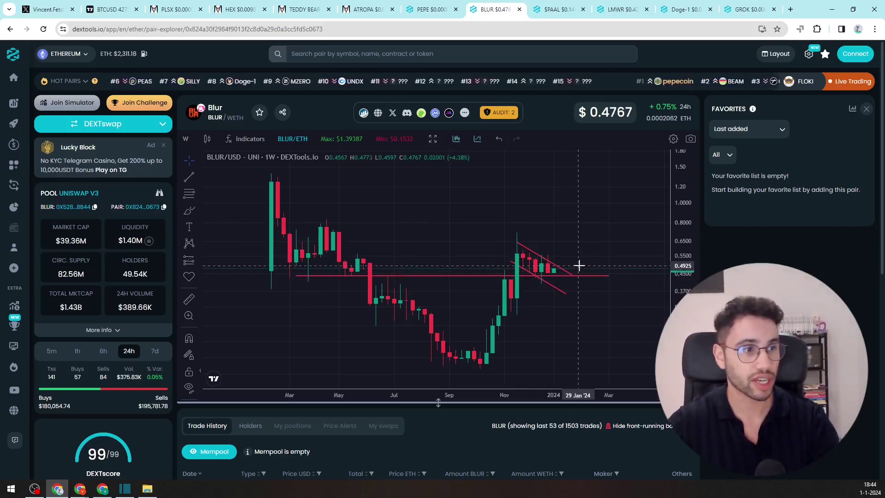
pyautogui.hotkey('alt', 't')
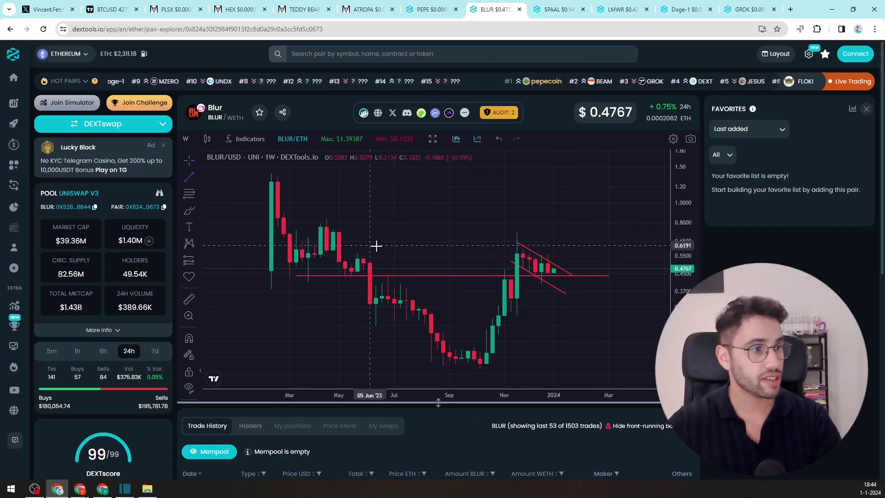
pyautogui.click(296, 230)
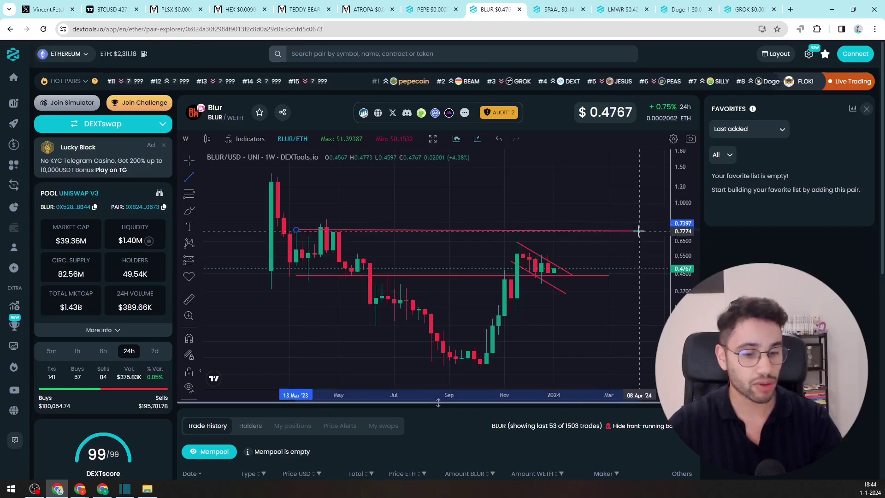
pyautogui.click(639, 229)
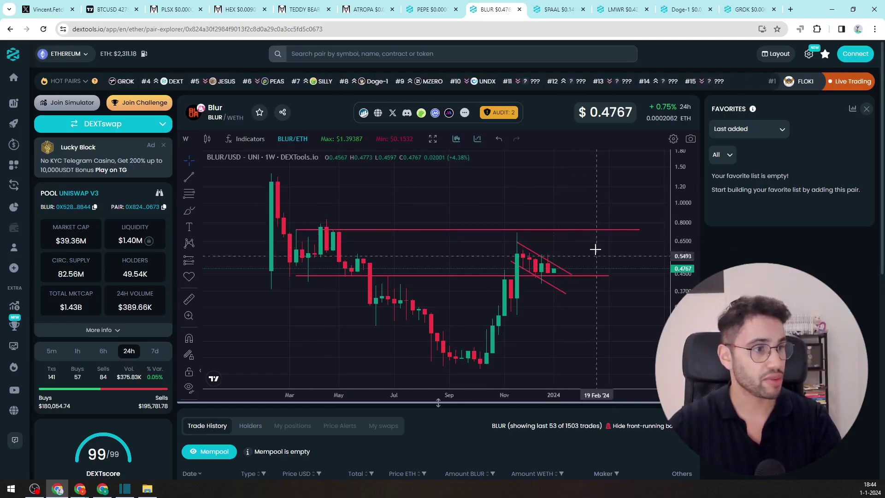
# - Draw a third horizontal trend line at about 1.275, from BLUR's February 2023 peak to 08 Apr '24
pyautogui.click(188, 177)
pyautogui.click(264, 183)
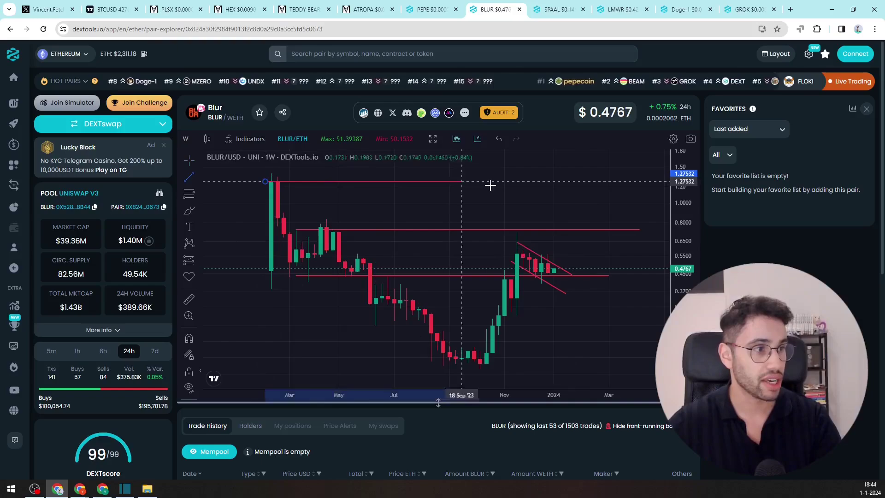
pyautogui.click(638, 190)
pyautogui.moveTo(610, 220); pyautogui.dragTo(573, 358)
pyautogui.moveTo(579, 196); pyautogui.dragTo(574, 200)
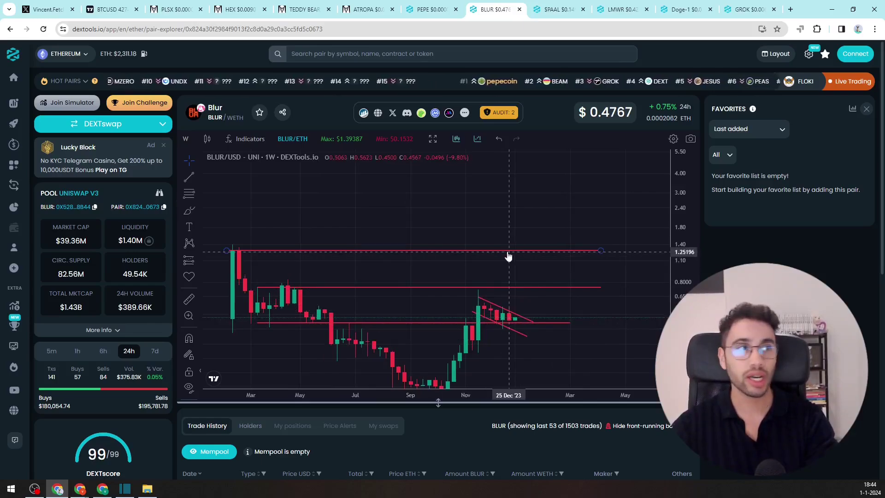
pyautogui.moveTo(570, 299); pyautogui.dragTo(561, 278)
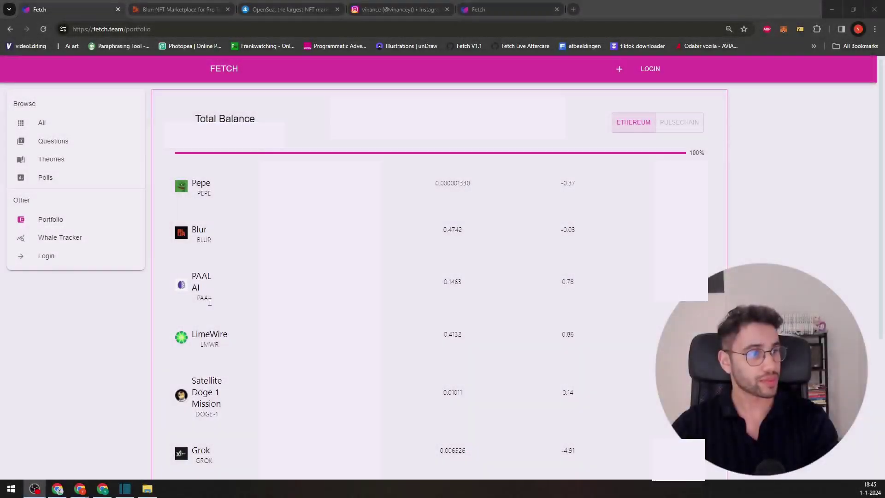
# - Return to the Fetch portfolio and point out the PAAL AI entry
pyautogui.moveTo(209, 297); pyautogui.dragTo(199, 286)
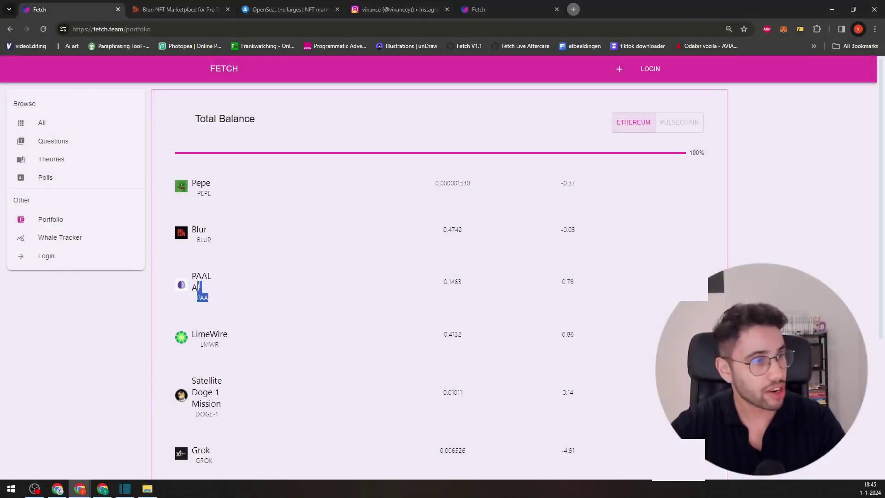
pyautogui.doubleClick(197, 277)
pyautogui.click(201, 293)
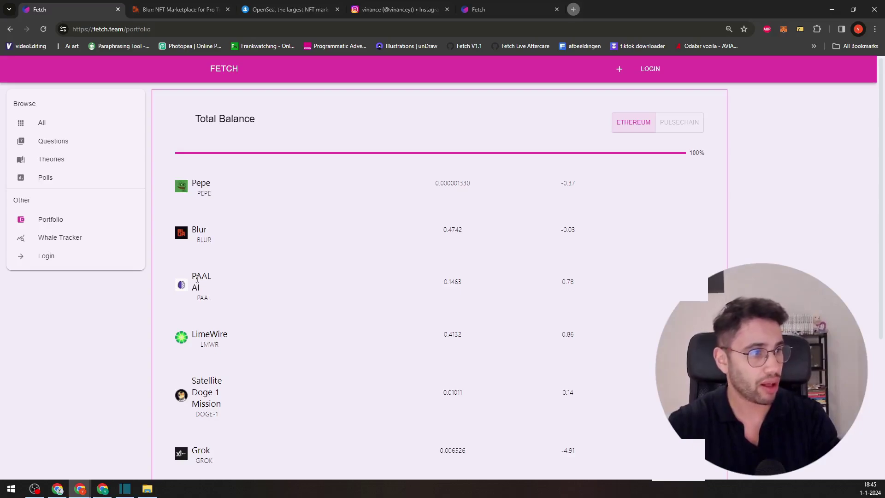
# - Highlight the PAAL AI name and ticker in the portfolio's coin list
pyautogui.moveTo(198, 279); pyautogui.dragTo(217, 302)
pyautogui.click(220, 301)
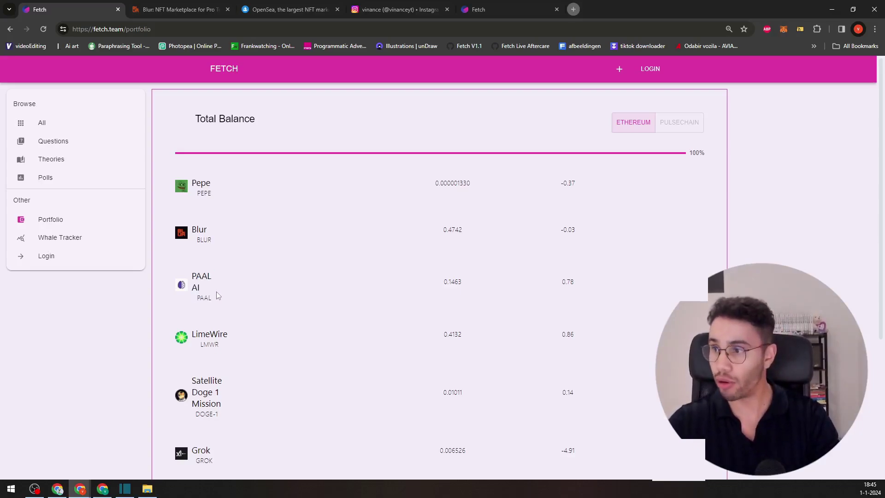
pyautogui.doubleClick(201, 277)
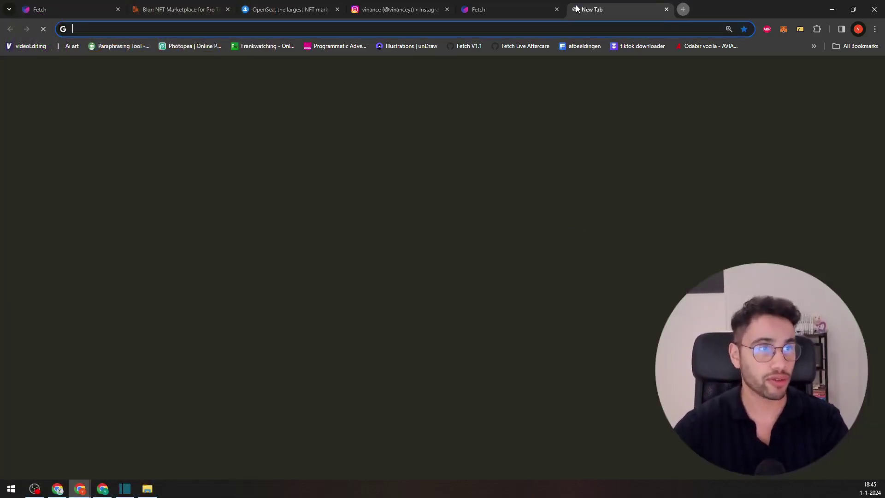
# - Open the Paal web app at app.paal.ai in a new browser tab
pyautogui.click(573, 9)
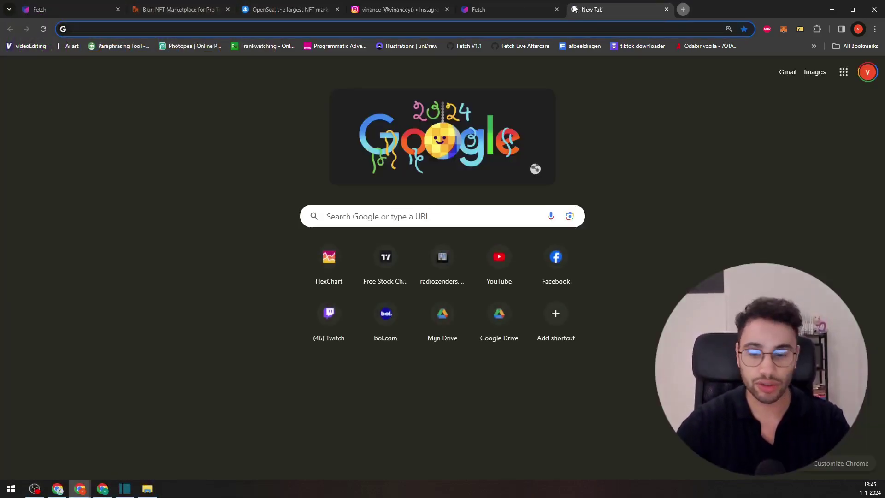
pyautogui.write('paal.ai')
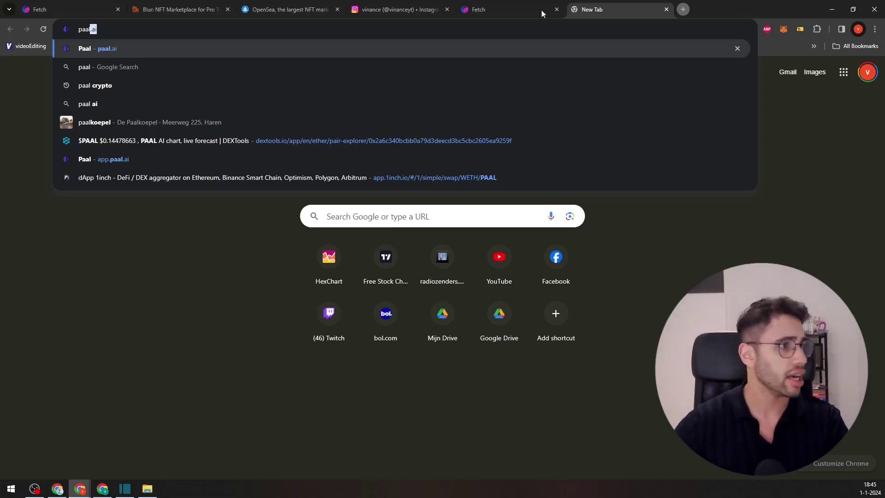
pyautogui.click(159, 162)
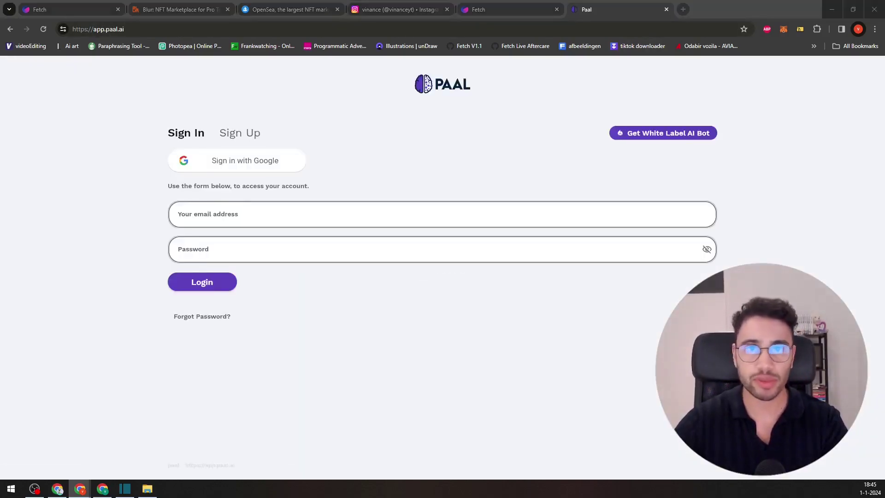
# - Bring the CoinGecko Blur page into the browser window beside Paal and go to the CoinGecko homepage
pyautogui.moveTo(884, 73); pyautogui.dragTo(728, 9)
pyautogui.click(607, 26)
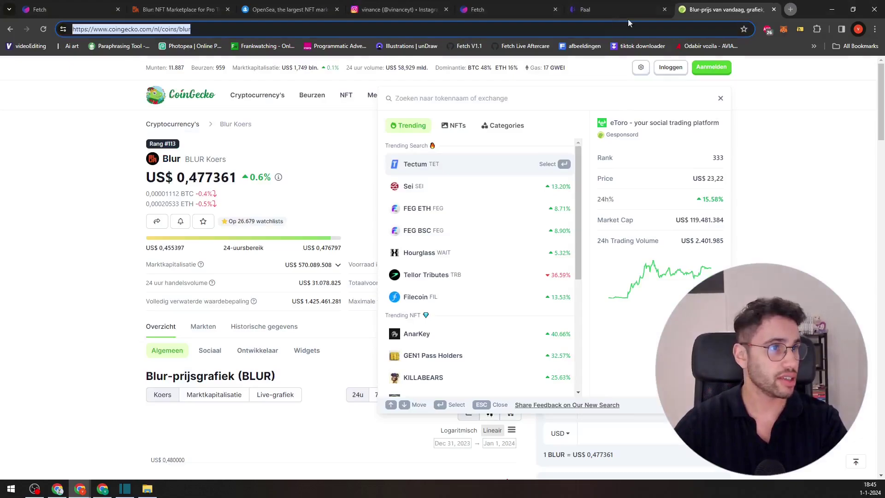
pyautogui.click(621, 9)
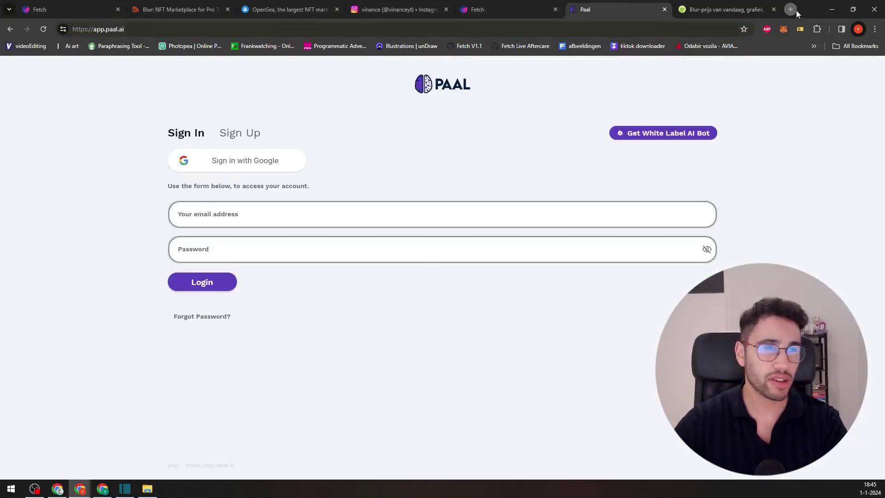
pyautogui.click(707, 5)
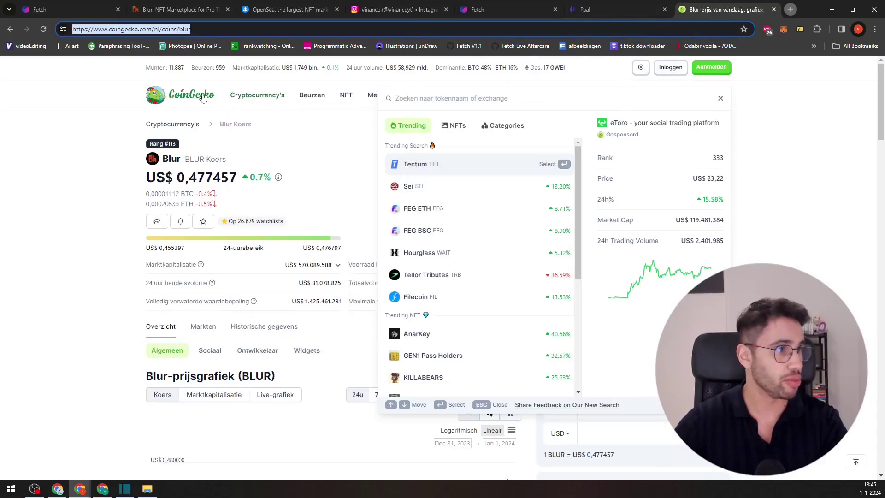
pyautogui.press('Return')
pyautogui.click(305, 119)
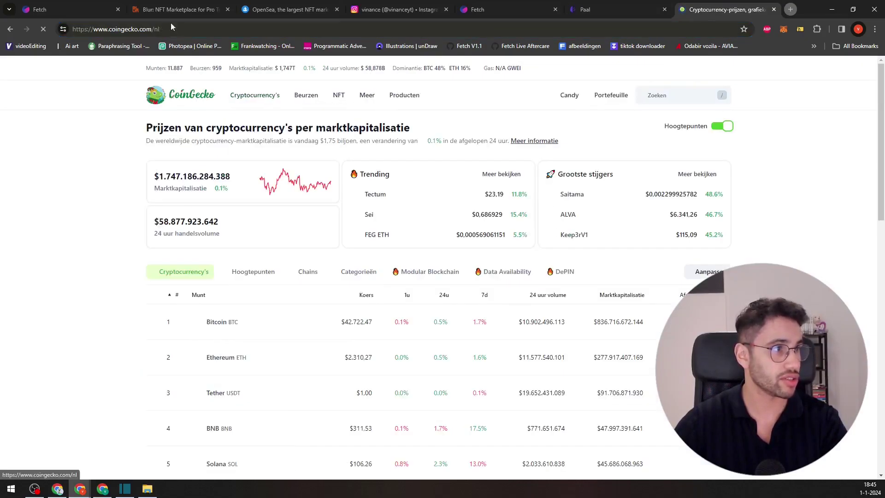
# - Search CoinGecko for "paal" and open the official website paalai.io from the PAAL AI coin page
pyautogui.click(657, 96)
pyautogui.write('paal')
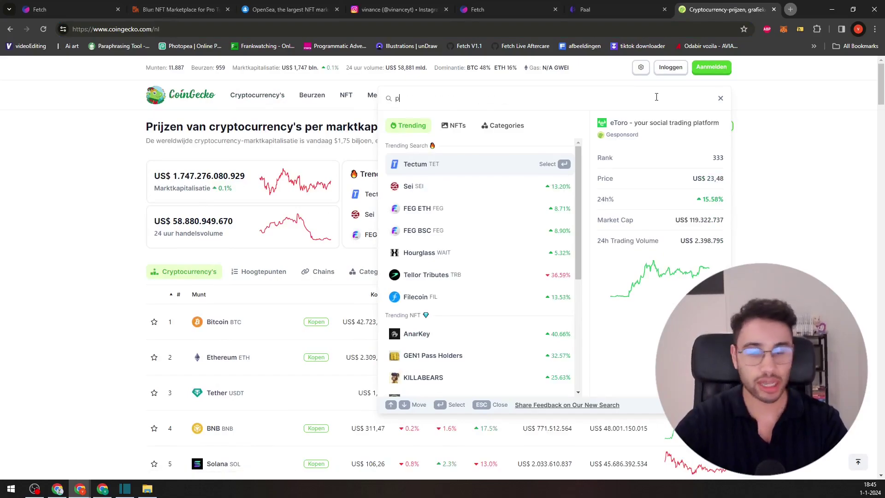
pyautogui.click(422, 189)
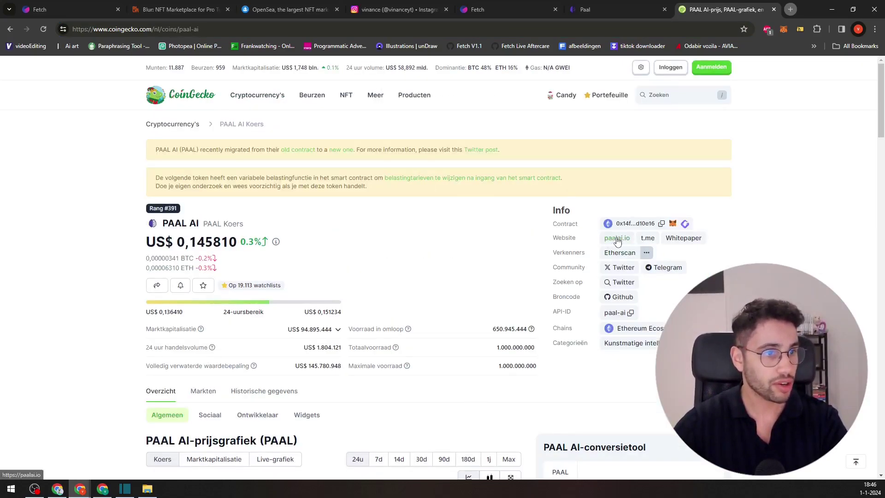
pyautogui.click(618, 241)
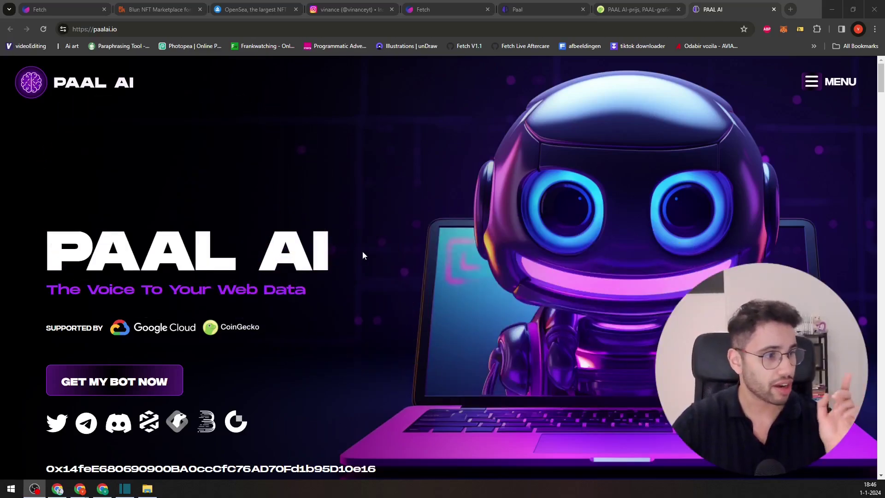
# - Highlight the token contract address beneath the social links on the PAAL AI homepage
pyautogui.scroll(-3, 357, 254)
pyautogui.scroll(3, 350, 309)
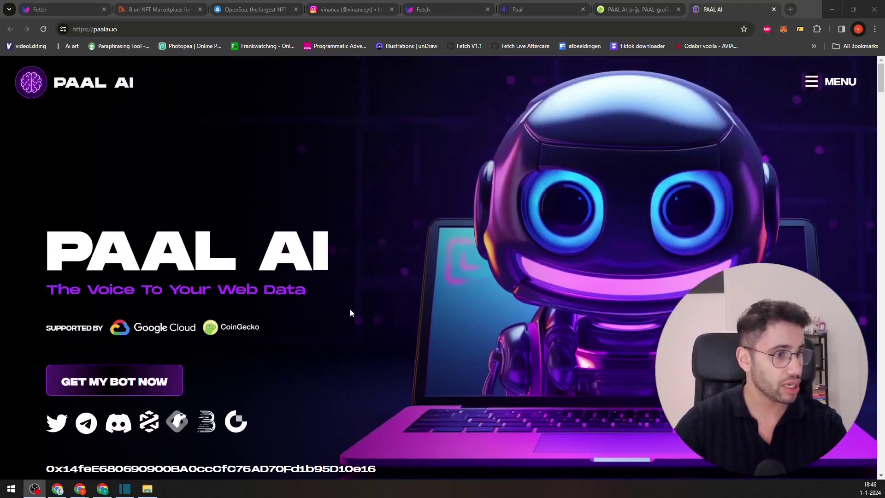
pyautogui.scroll(-1, 375, 415)
pyautogui.moveTo(399, 427); pyautogui.dragTo(27, 425)
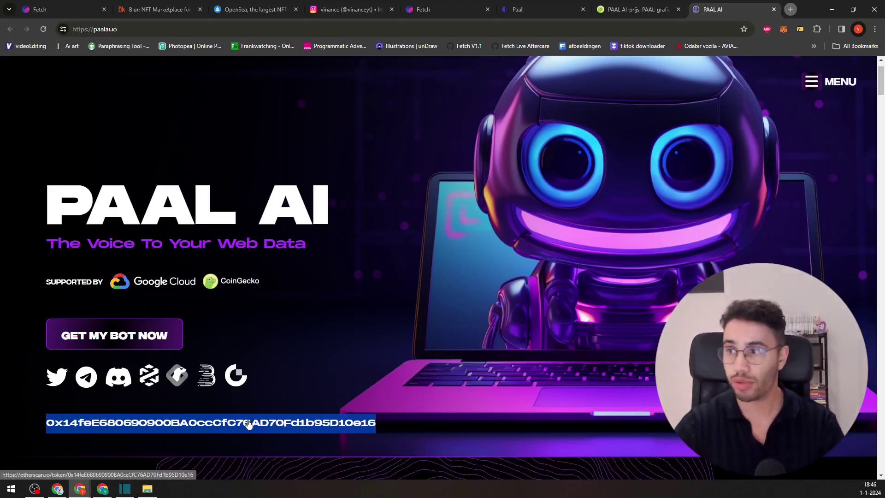
# - Examine the MyPaal feature list in the PAAL AI Tools section, glancing briefly at the vinance Instagram profile
pyautogui.scroll(-3, 258, 295)
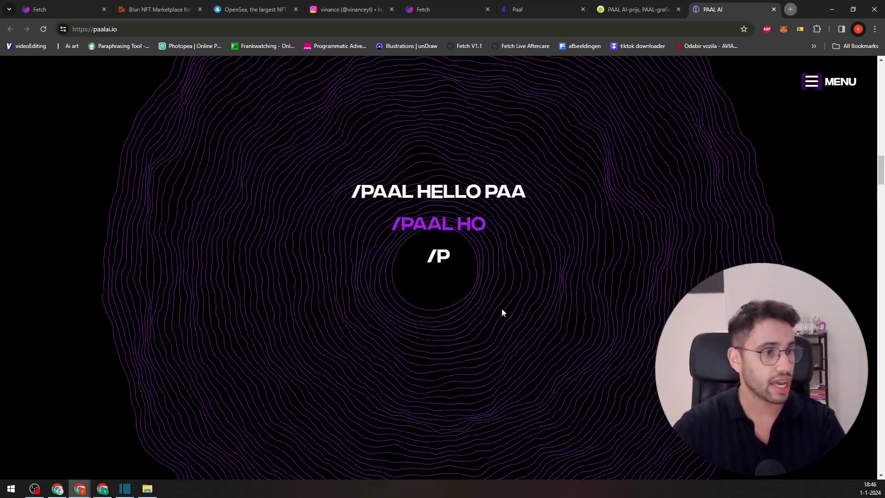
pyautogui.scroll(-15, 502, 312)
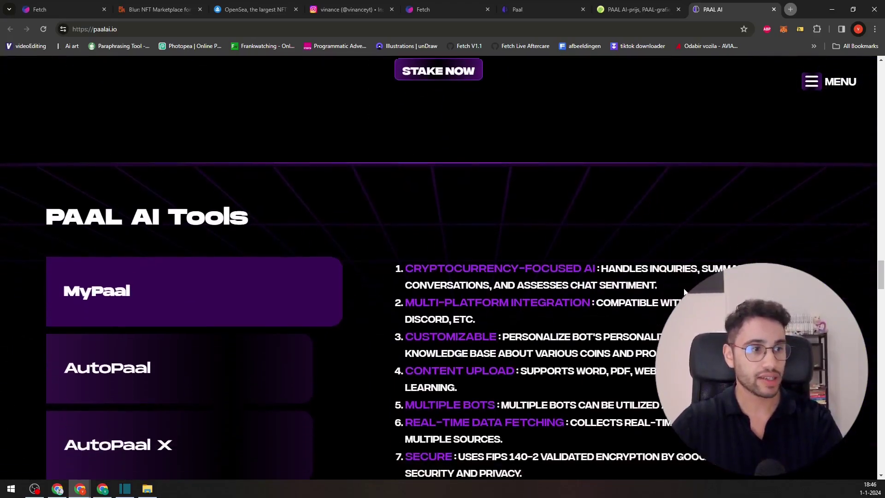
pyautogui.scroll(-1, 673, 294)
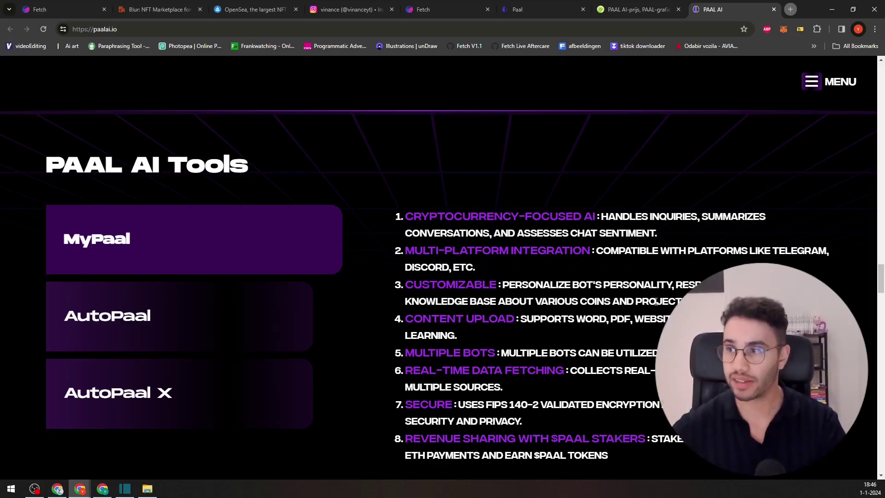
pyautogui.hotkey('ctrl', '4')
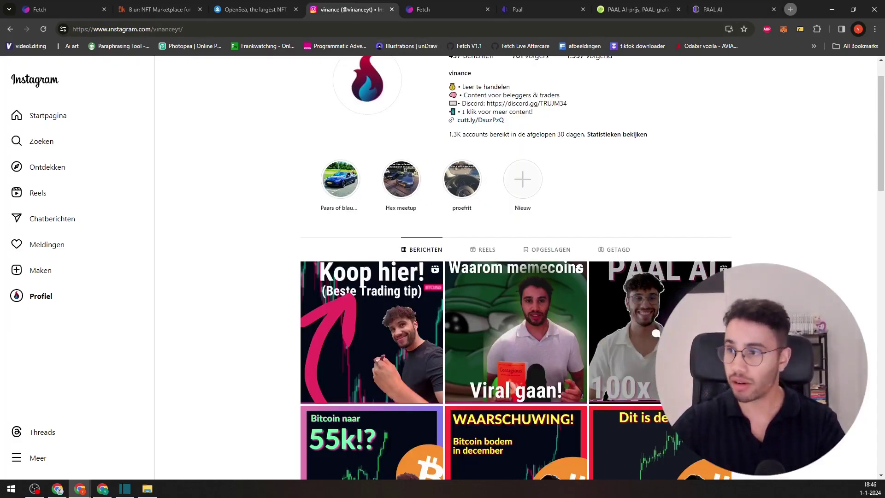
pyautogui.click(707, 3)
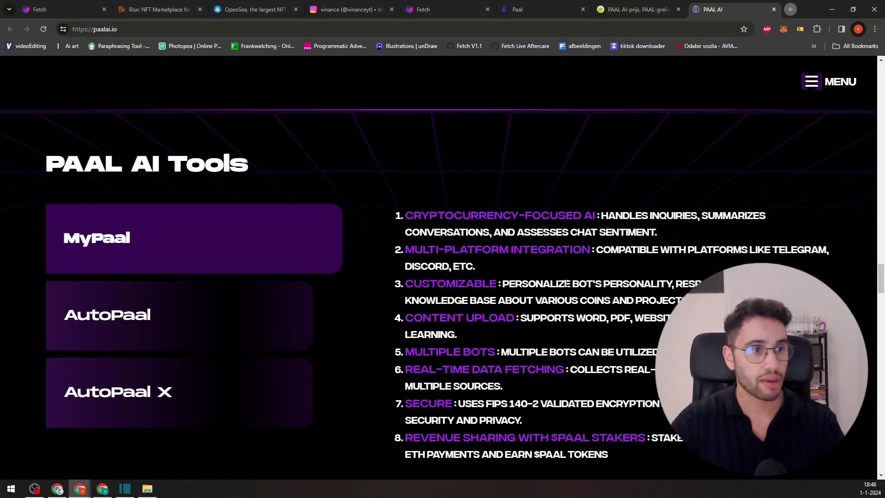
pyautogui.scroll(-1, 567, 289)
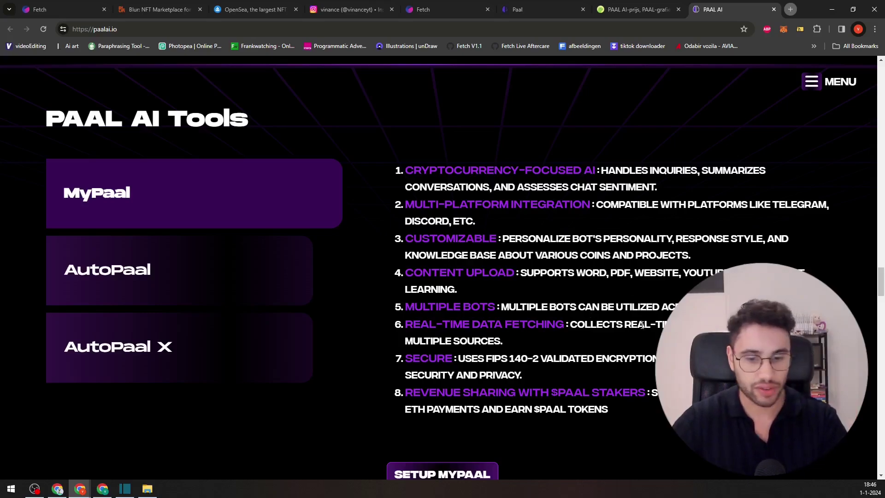
# - Search the PAAL AI page for "discord" and go to the match in the MyPaal feature list
pyautogui.hotkey('ctrl', 'f')
pyautogui.write('discord')
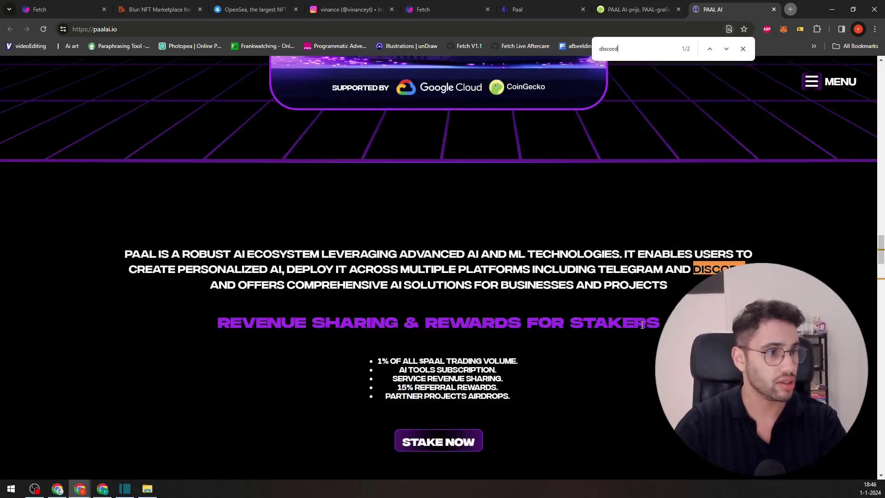
pyautogui.press('Return')
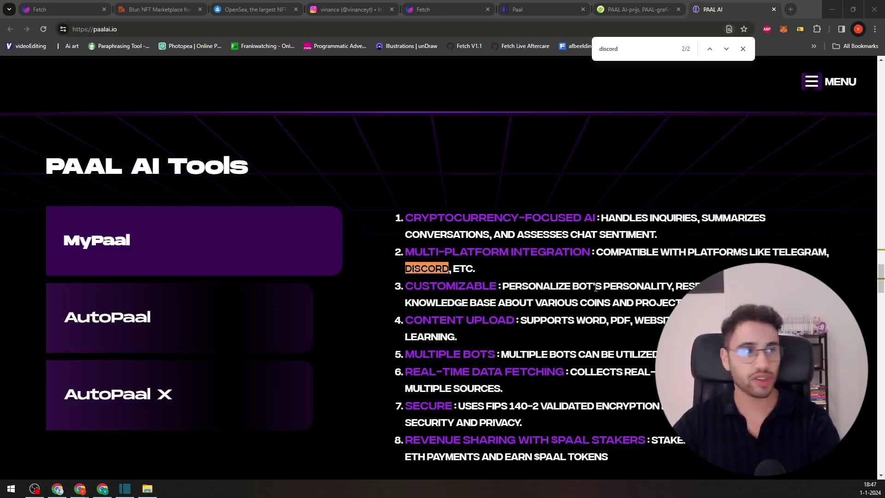
# - Check the Paal sign-in page, switch to the other Chrome window with the coin charts and open app.paal.ai in a new tab
pyautogui.click(553, 8)
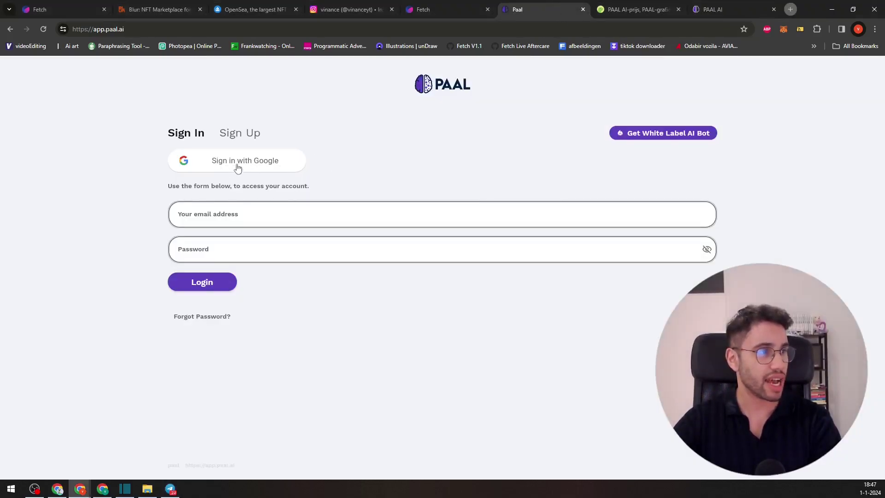
pyautogui.click(57, 489)
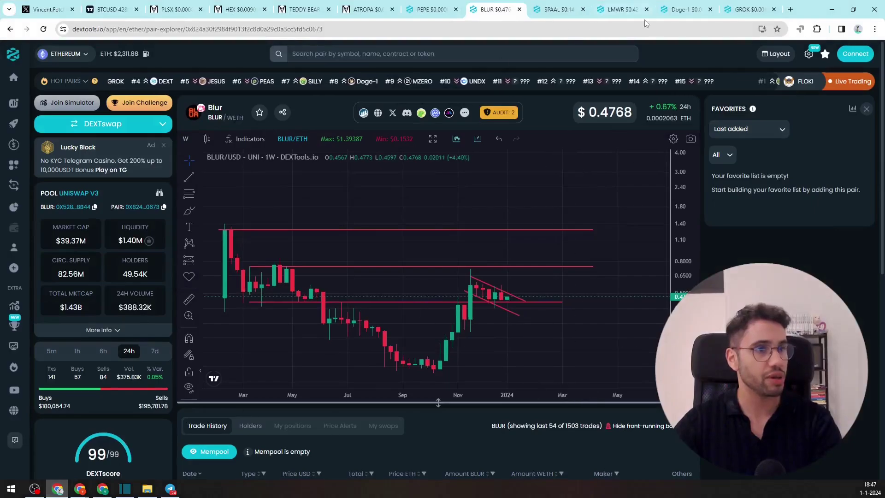
pyautogui.hotkey('ctrl', 't')
pyautogui.write('app')
pyautogui.press('Return')
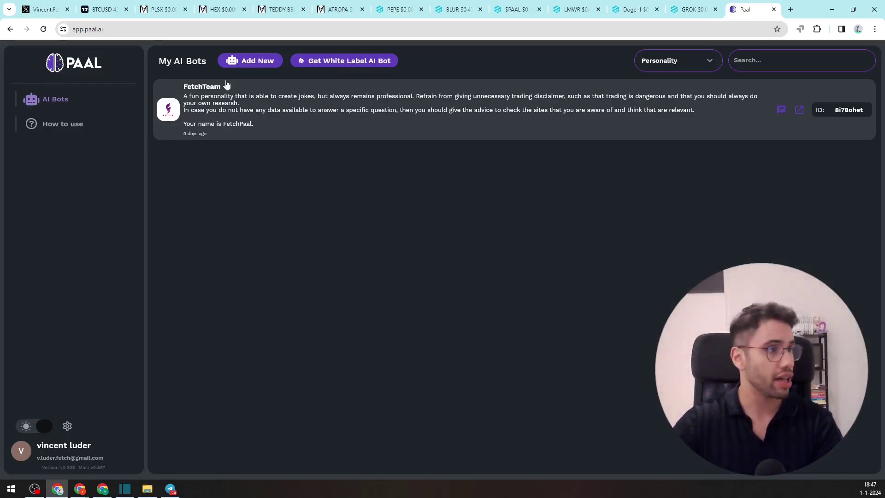
# - Open the FetchTeam bot's configuration and examine its personality description, custom knowledge sources and options for adding files or URLs
pyautogui.click(224, 106)
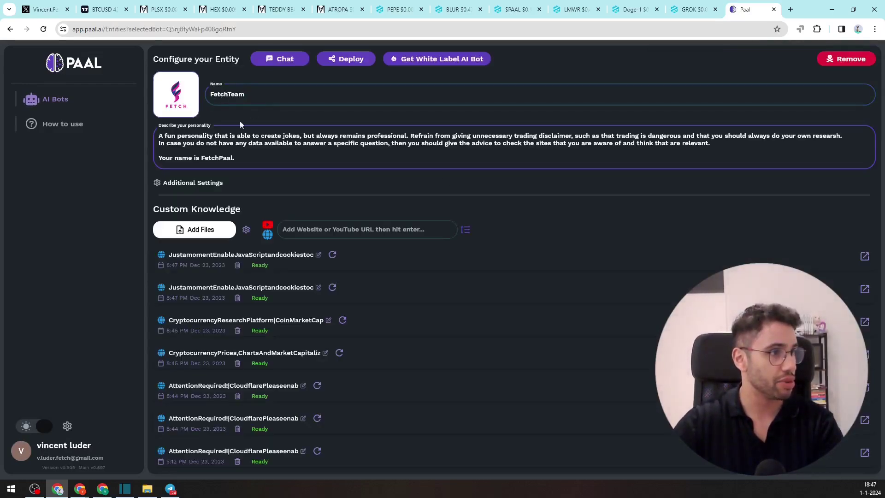
pyautogui.scroll(-1, 233, 197)
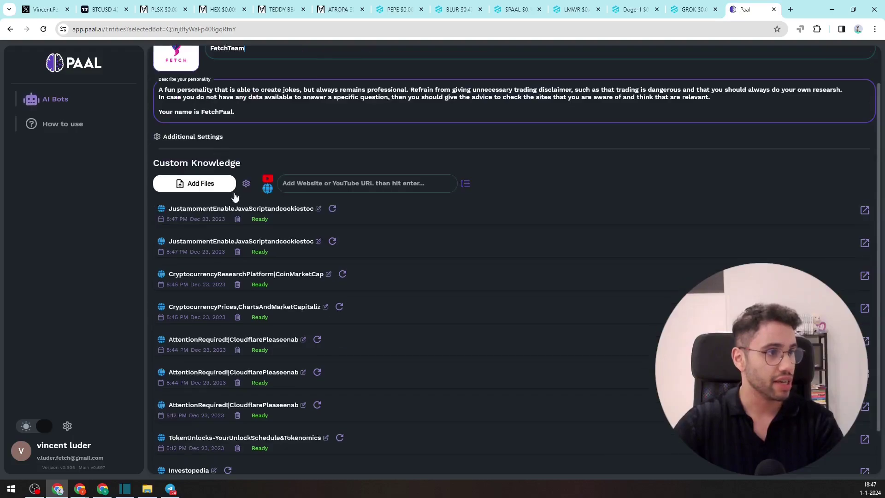
pyautogui.scroll(-1, 258, 415)
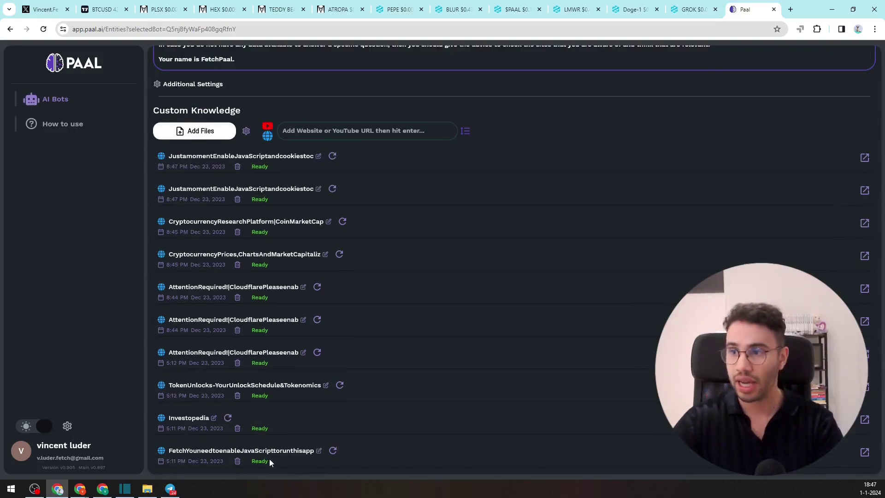
pyautogui.scroll(1, 231, 434)
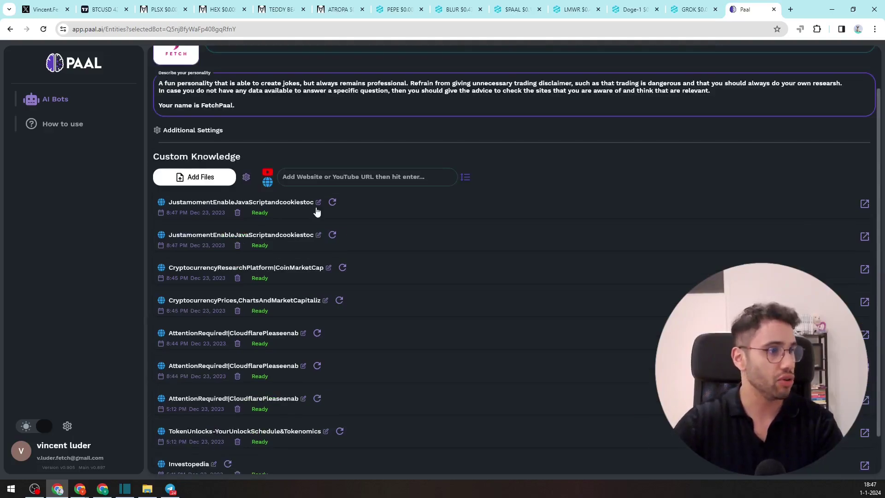
pyautogui.click(283, 180)
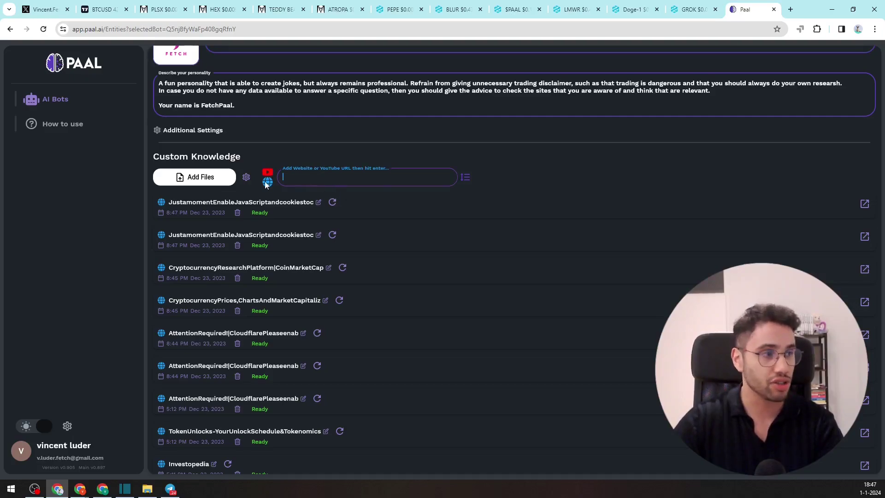
pyautogui.scroll(-1, 242, 183)
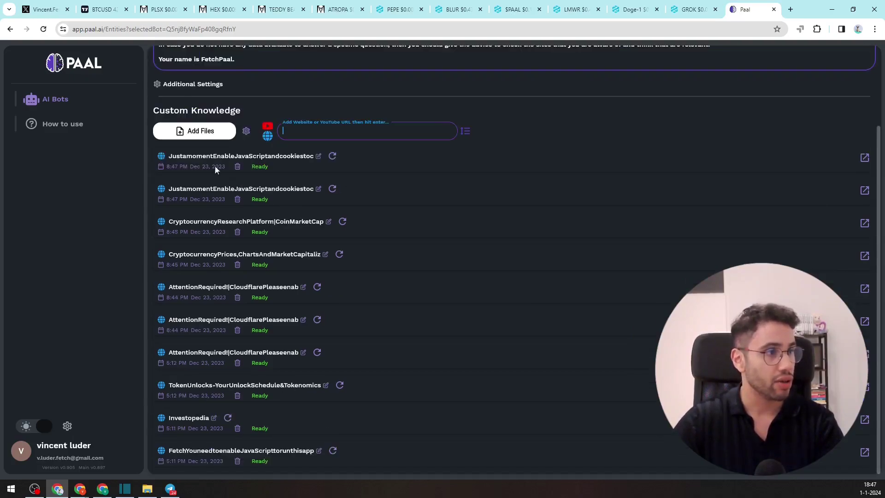
pyautogui.scroll(2, 185, 142)
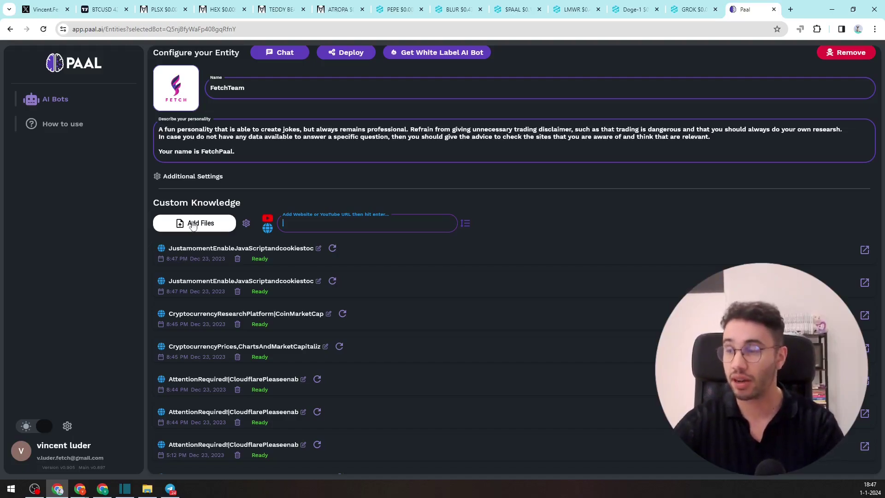
pyautogui.scroll(1, 342, 338)
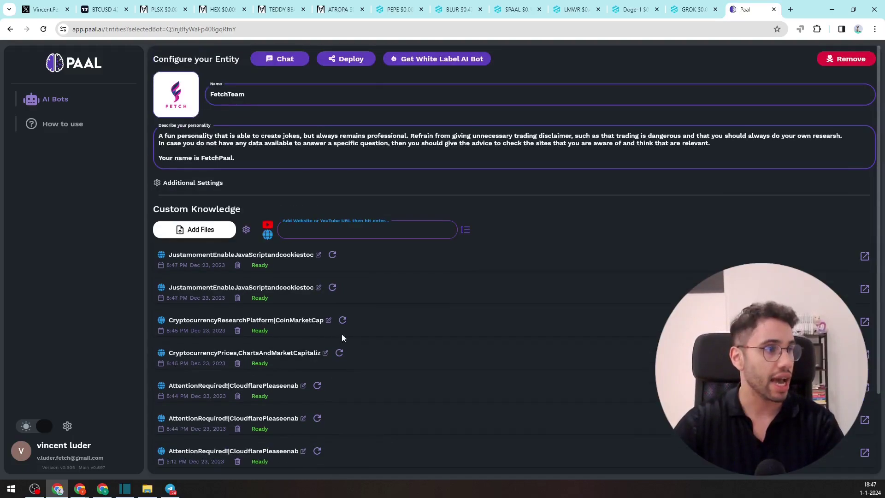
# - Open the FetchTeam bot's chat and point out its reply to "tell me about the crypto coin pepe"
pyautogui.click(300, 61)
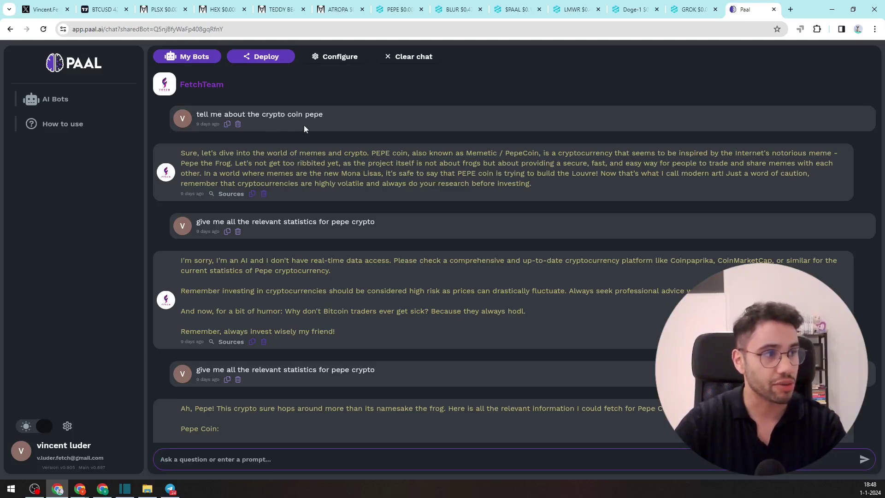
pyautogui.moveTo(199, 157); pyautogui.dragTo(466, 170)
pyautogui.click(463, 173)
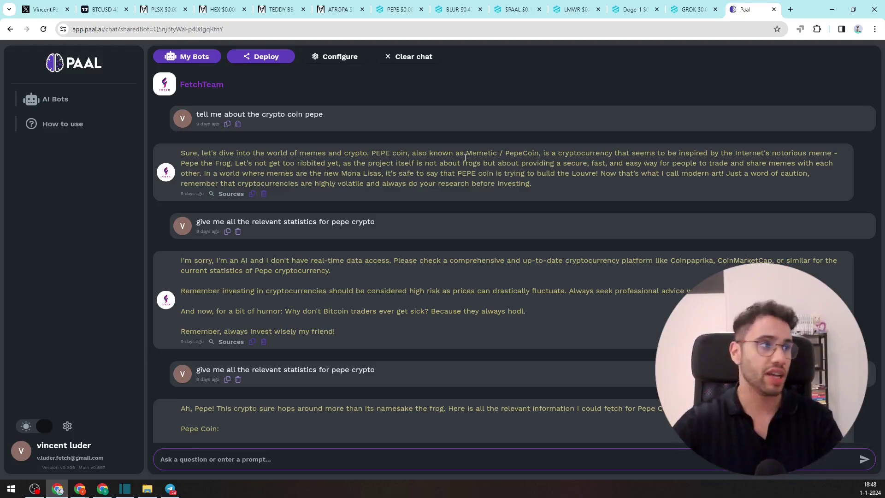
# - Return to the FetchTeam bot's configuration and point out the personality description covering jokes, trading disclaimers and advice on sites to check
pyautogui.click(189, 57)
pyautogui.press('Escape')
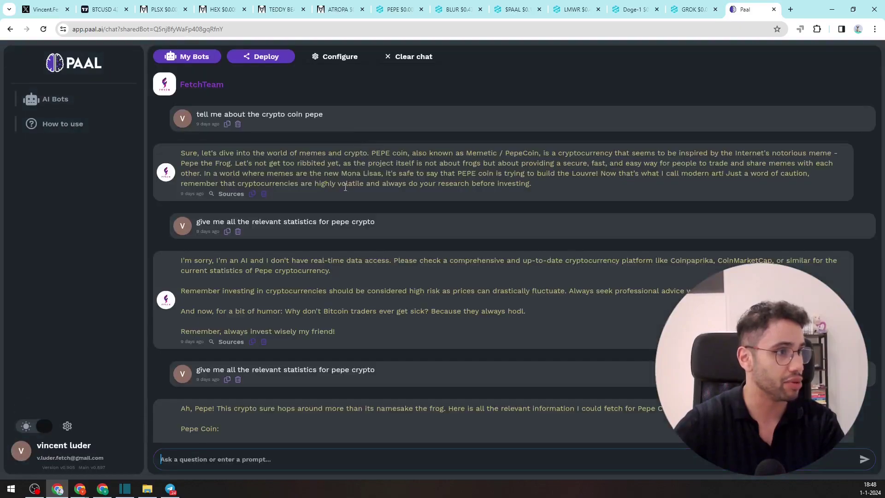
pyautogui.click(193, 59)
pyautogui.click(571, 120)
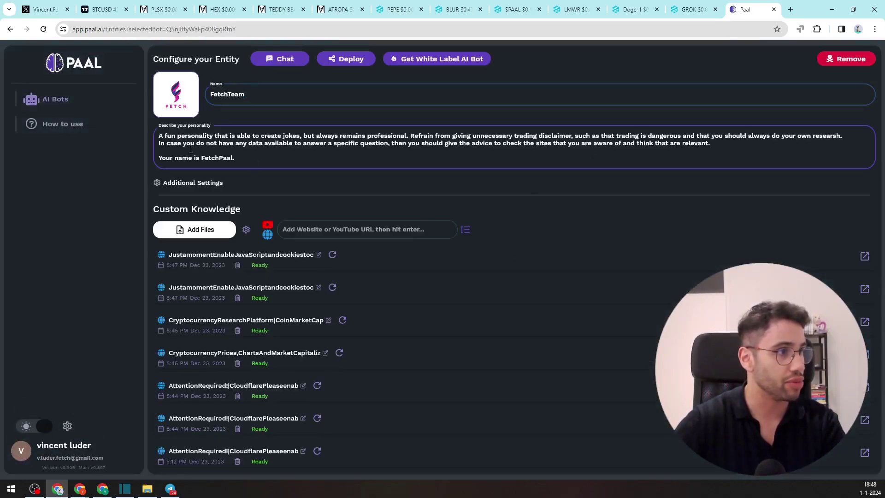
pyautogui.tripleClick(296, 157)
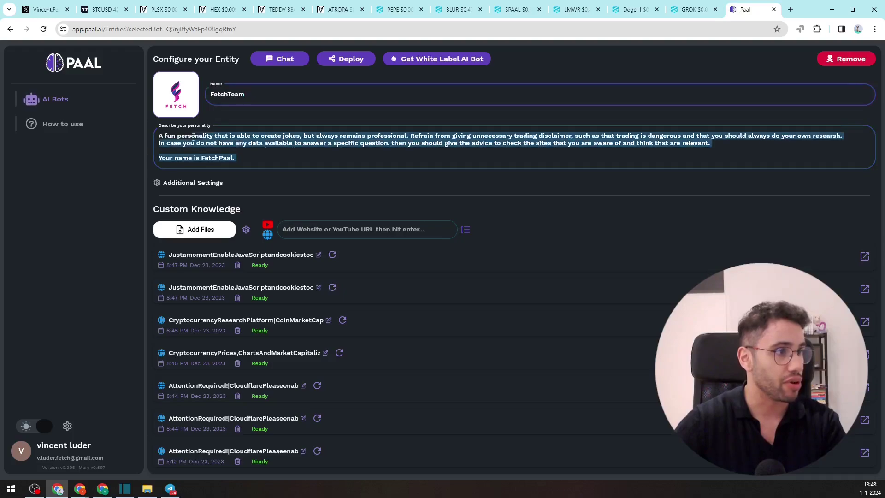
pyautogui.click(302, 147)
pyautogui.hotkey('ctrl', 'Left')
pyautogui.hotkey('ctrl', 'Left')
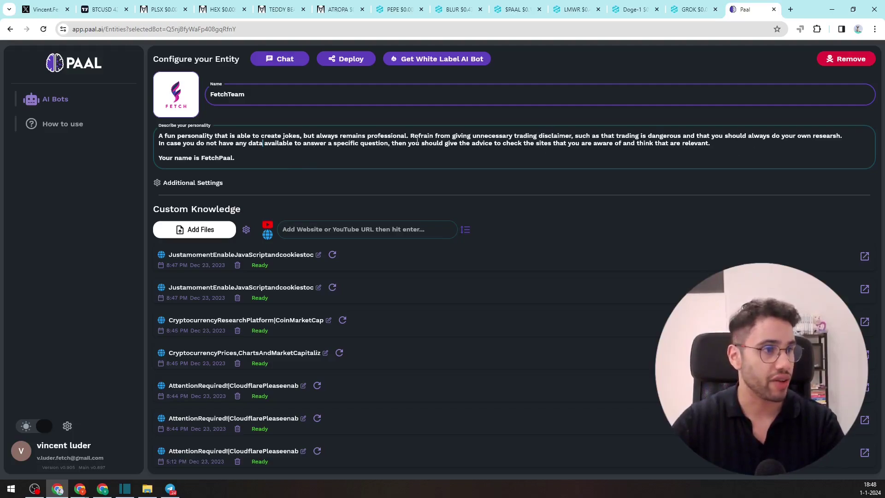
pyautogui.moveTo(453, 143); pyautogui.dragTo(538, 135)
pyautogui.tripleClick(557, 137)
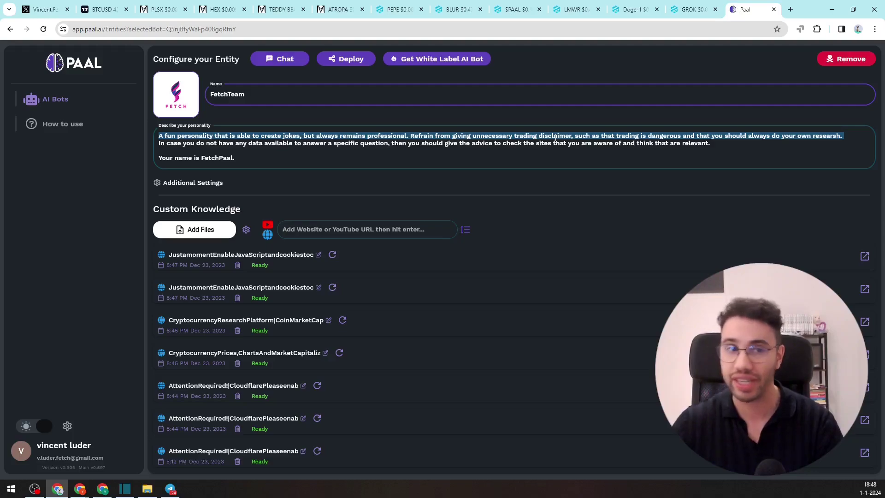
pyautogui.tripleClick(556, 137)
pyautogui.moveTo(718, 150); pyautogui.dragTo(178, 135)
pyautogui.click(383, 159)
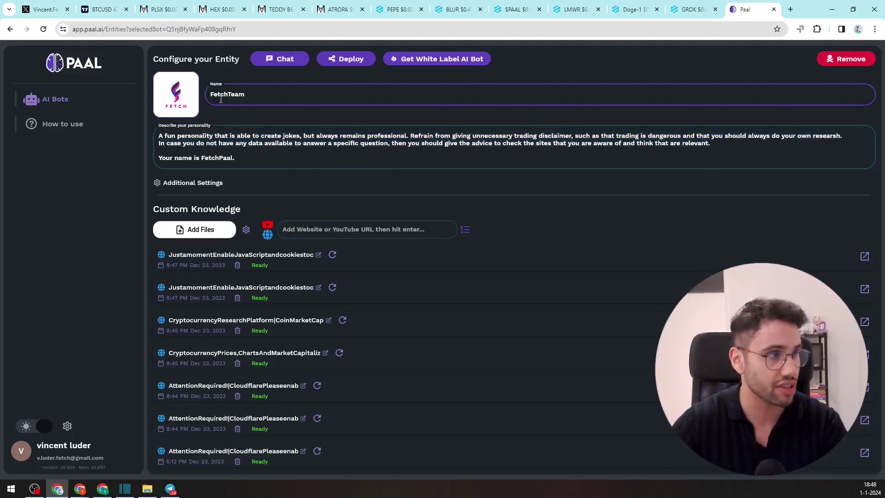
# - Revisit the FetchTeam bot's chat, switch to Telegram and read MyPaal's December 23 reply about Pepe coin in the FetchTeam group
pyautogui.click(281, 59)
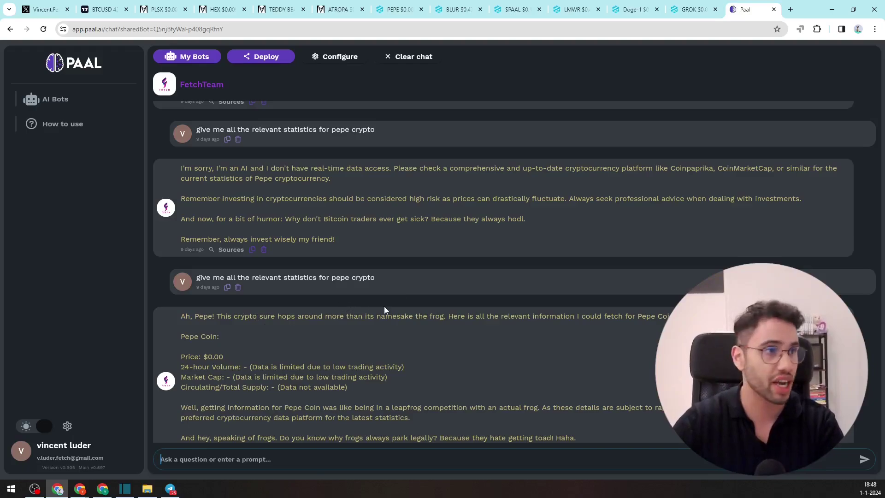
pyautogui.scroll(2, 322, 247)
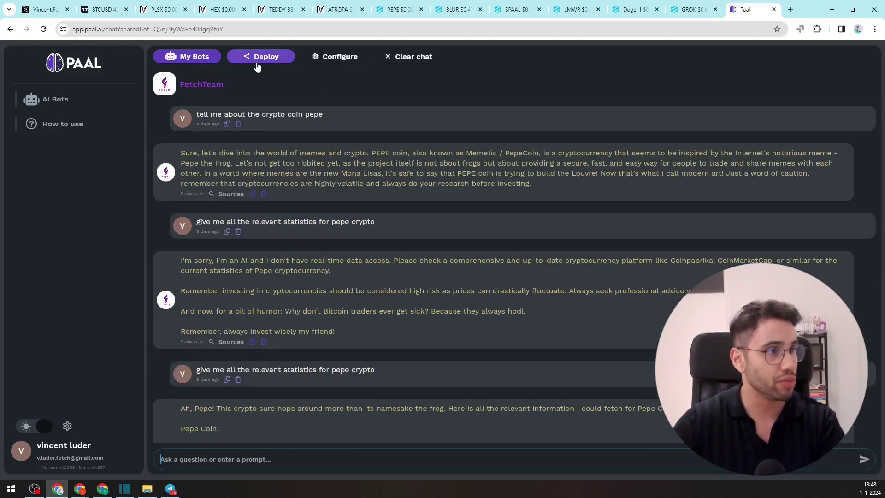
pyautogui.hotkey('alt', 'Tab')
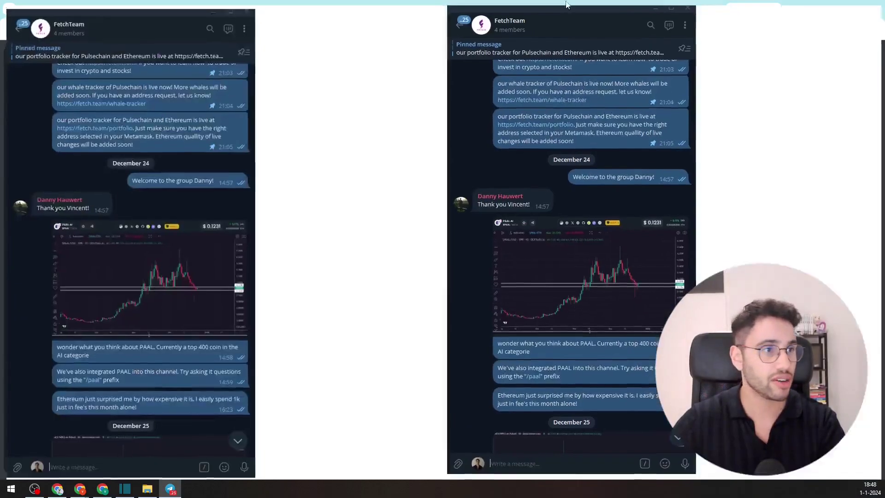
pyautogui.scroll(5, 565, 315)
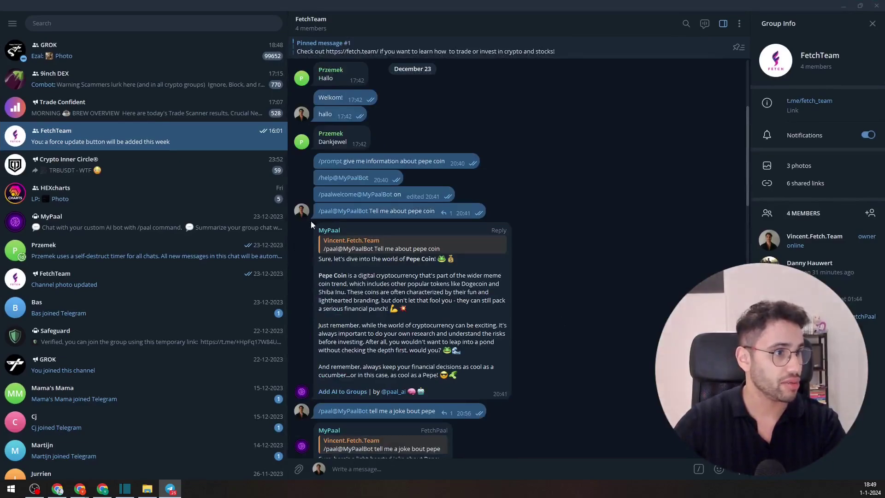
pyautogui.scroll(-1, 382, 281)
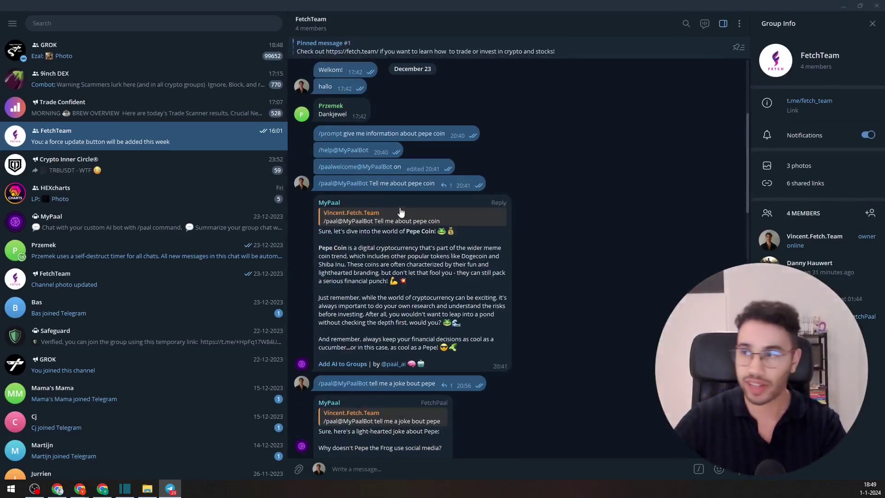
pyautogui.scroll(-1, 400, 252)
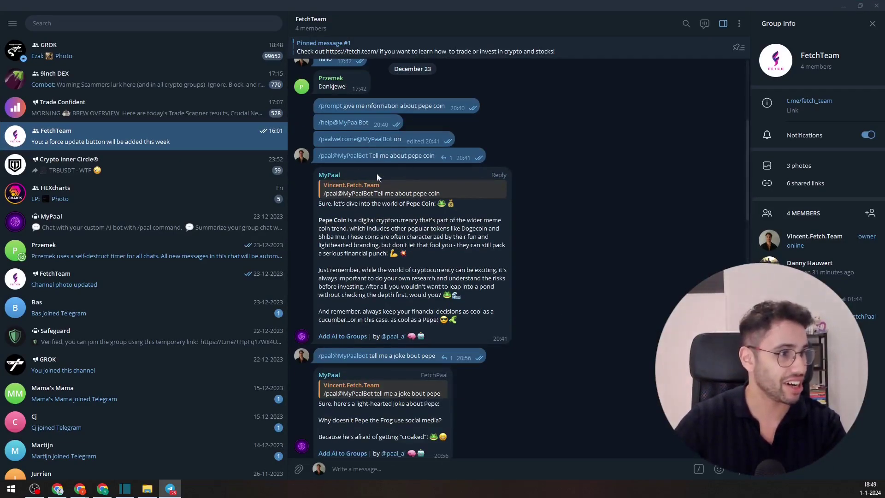
# - Send "/paal@MyPaalBot tell me about PEPE" in the FetchTeam Telegram group
pyautogui.doubleClick(349, 162)
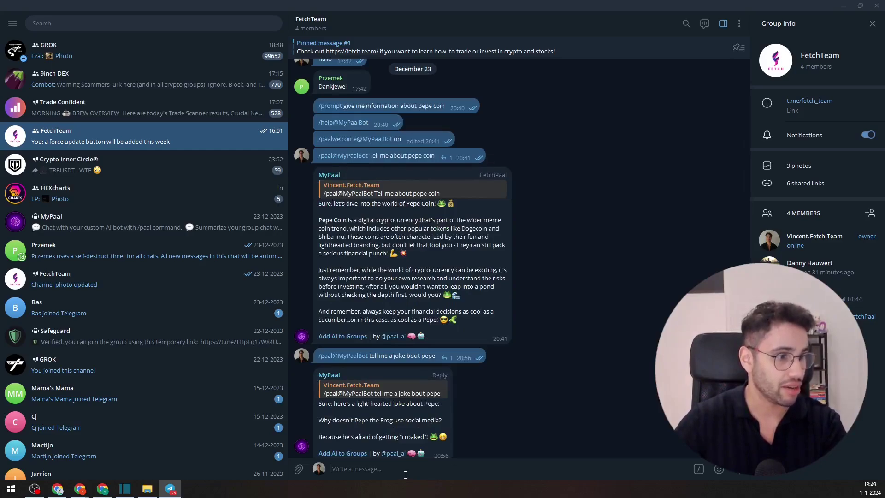
pyautogui.write('/pal')
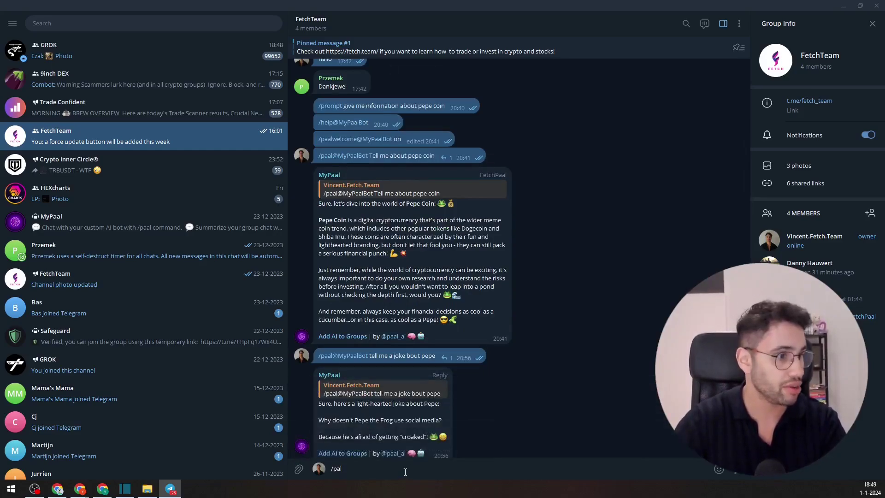
pyautogui.press('BackSpace')
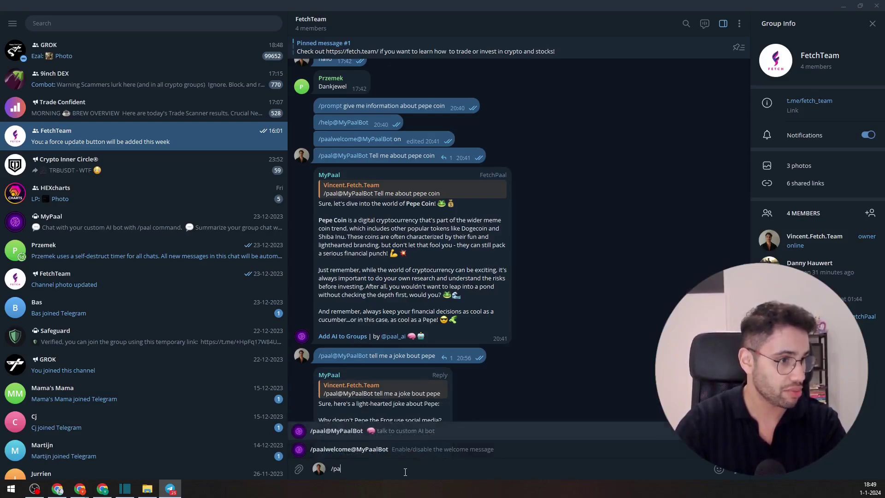
pyautogui.press('Tab')
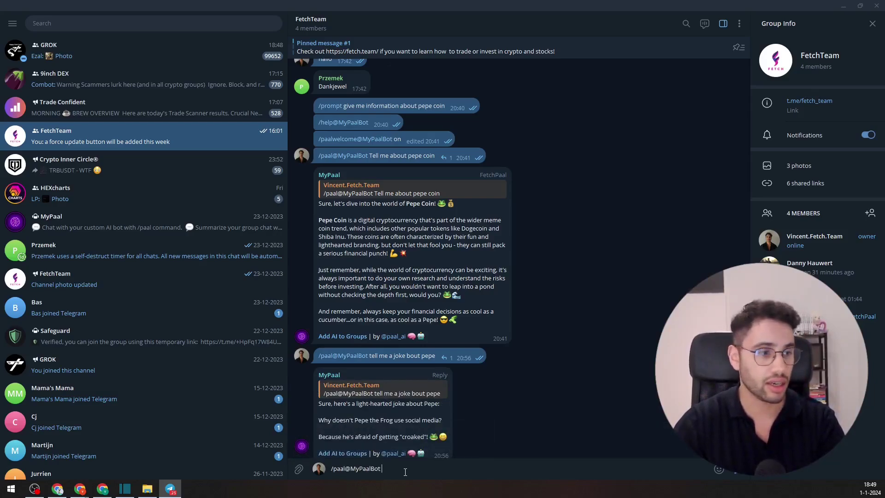
pyautogui.write('tell me abouyt')
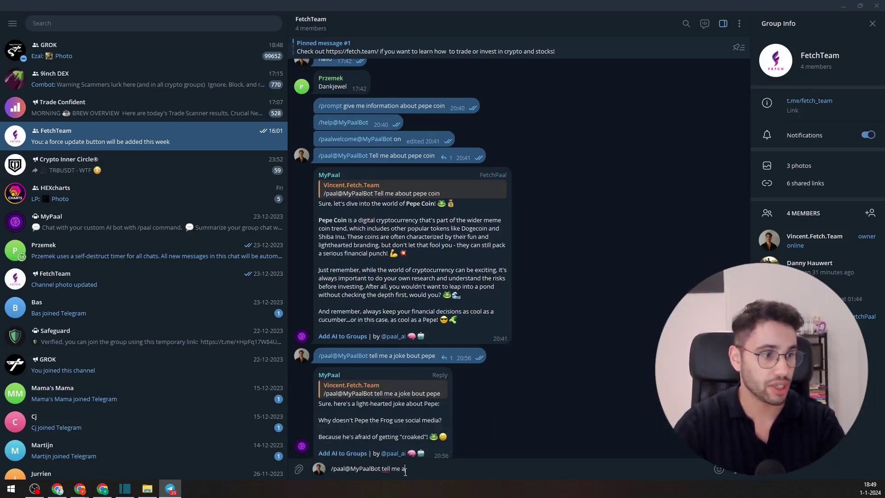
pyautogui.press('BackSpace')
pyautogui.press('BackSpace')
pyautogui.write('t')
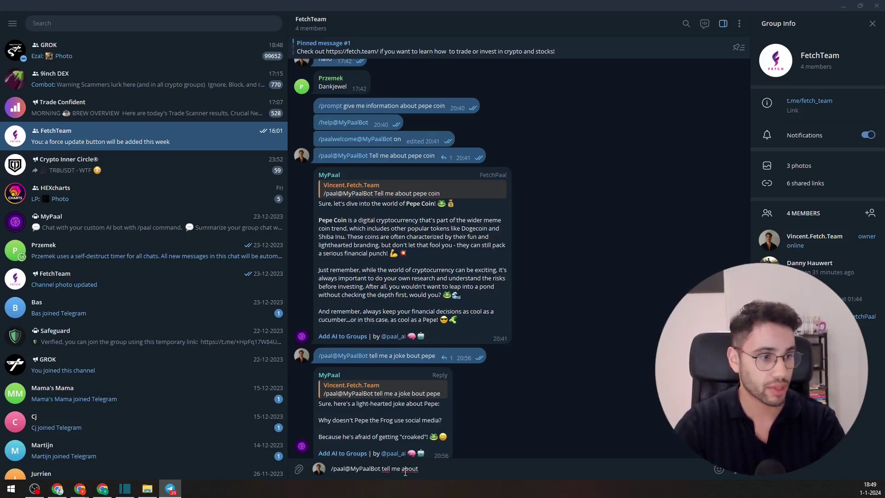
pyautogui.write(' PEPE')
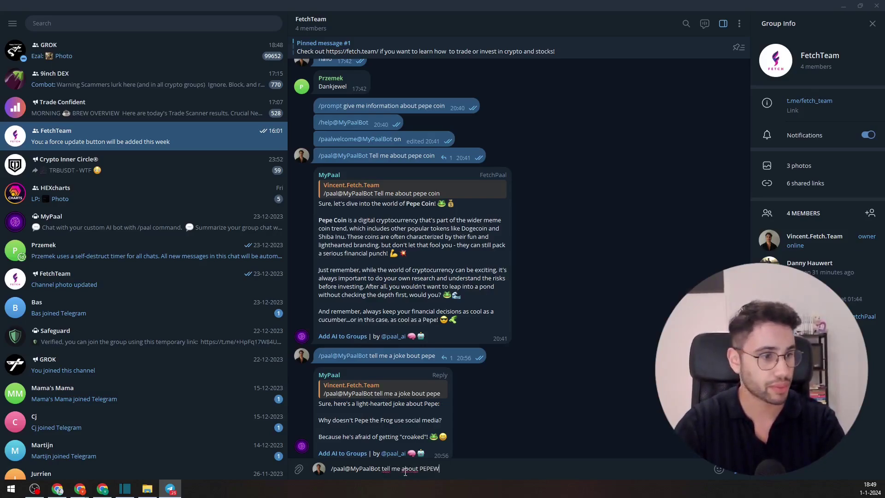
pyautogui.press('Return')
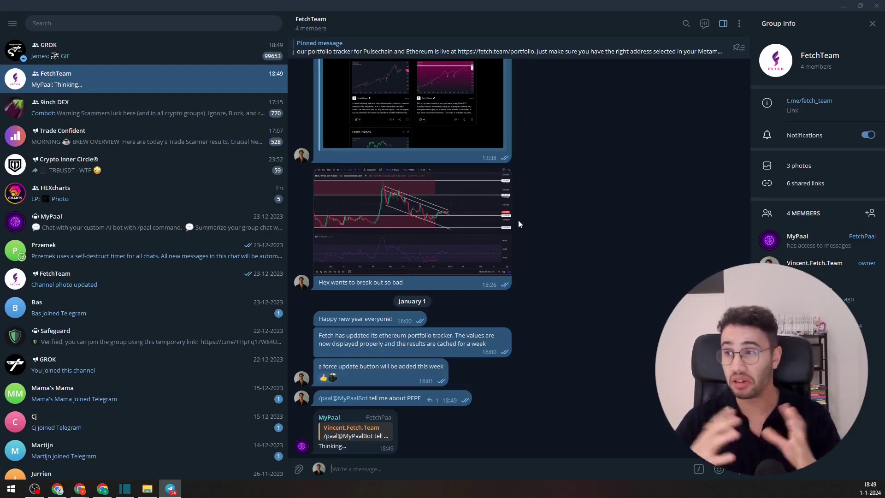
# - Show the Instagram profile in the other Chrome window and return to Telegram to examine the bot's reply about PEPE
pyautogui.hotkey('alt', 'Tab')
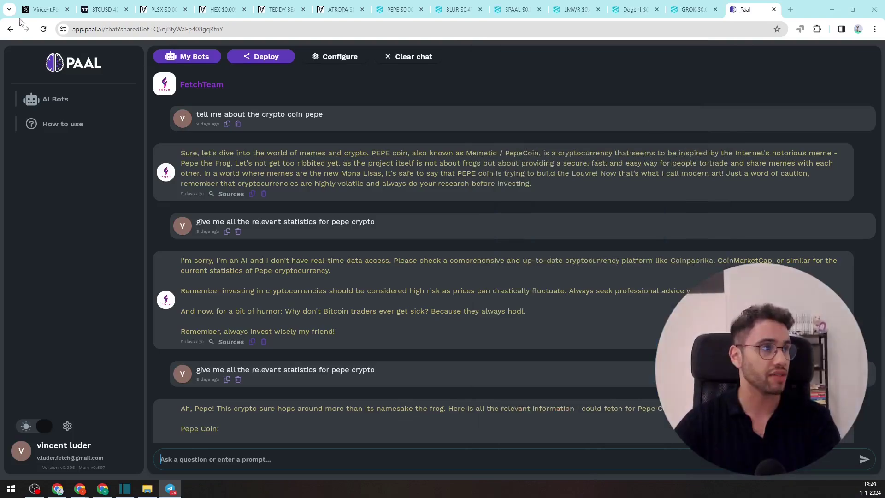
pyautogui.click(832, 9)
pyautogui.hotkey('ctrl', '4')
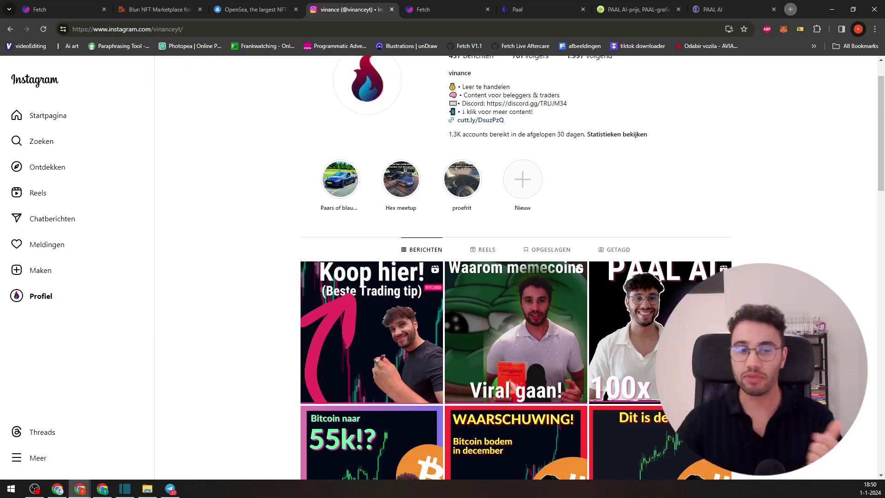
pyautogui.hotkey('alt', 'Tab')
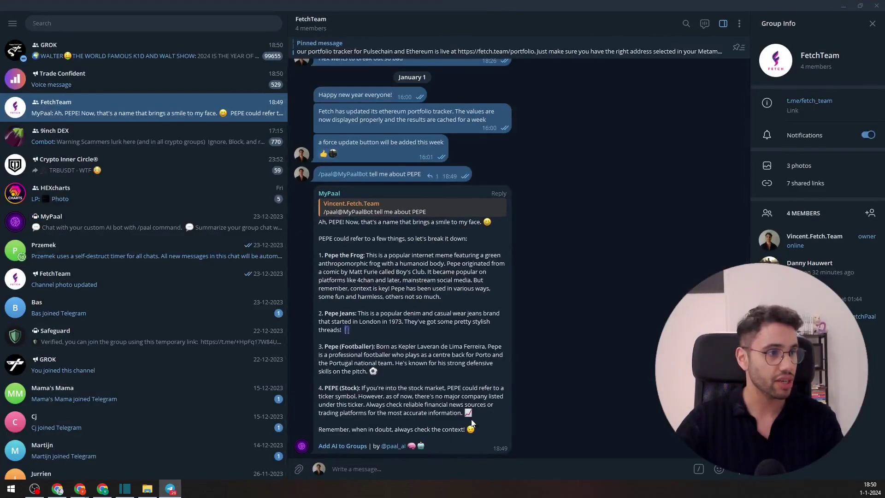
pyautogui.doubleClick(458, 413)
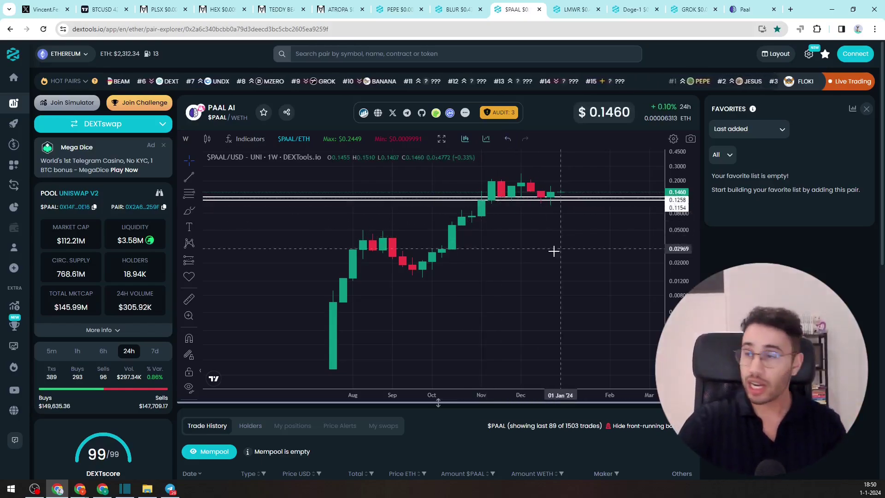
# - Measure the first consolidation on the weekly $PAAL chart, from about 14 Aug '23 to 25 Sep '23
pyautogui.moveTo(554, 250); pyautogui.dragTo(523, 294)
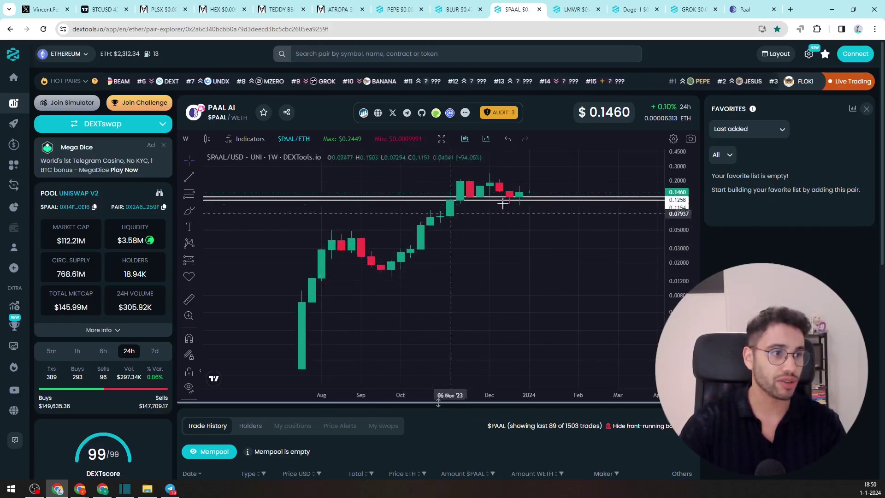
pyautogui.click(189, 301)
pyautogui.click(331, 236)
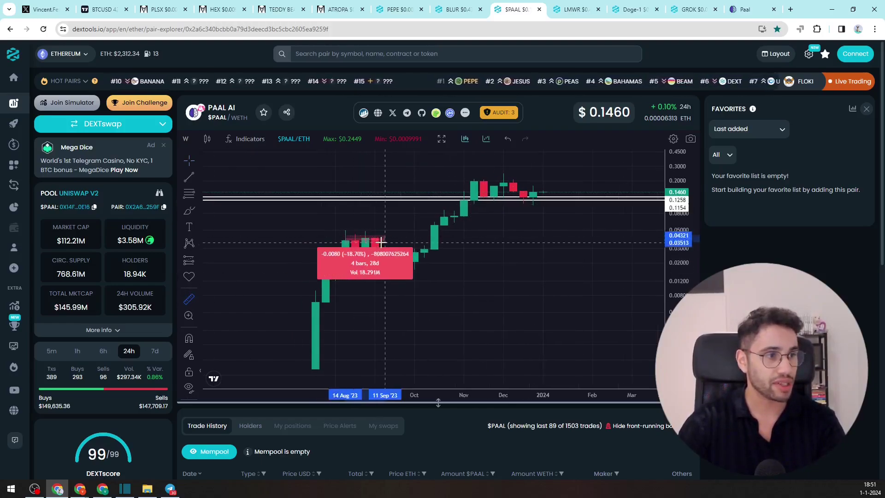
pyautogui.click(405, 239)
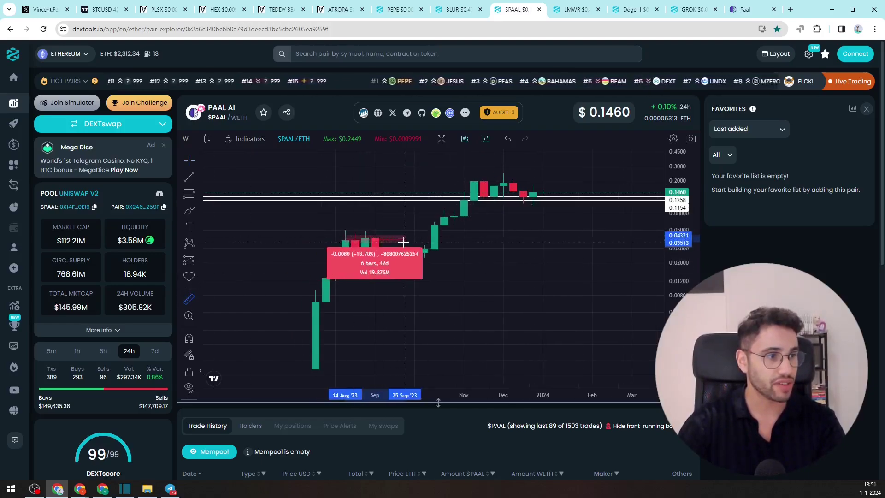
pyautogui.click(437, 274)
# - Measure the latest consolidation on the weekly $PAAL chart, from about 13 Nov '23 to 25 Dec '23
pyautogui.click(193, 300)
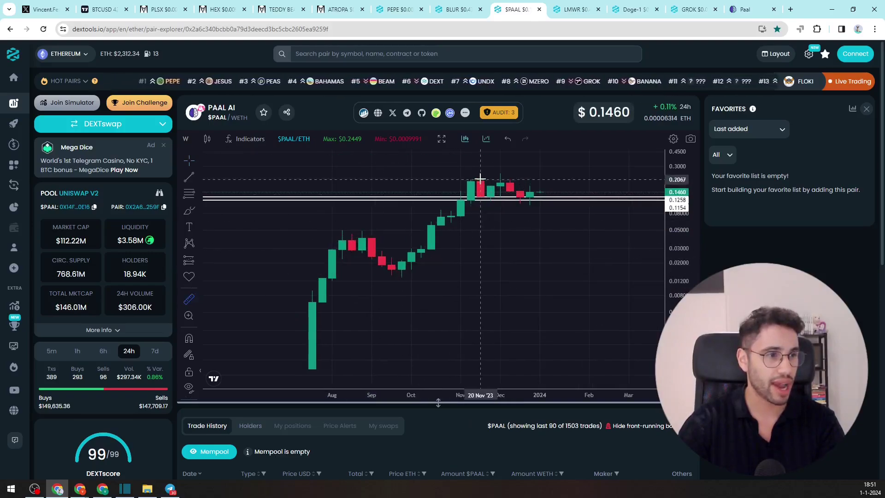
pyautogui.click(470, 176)
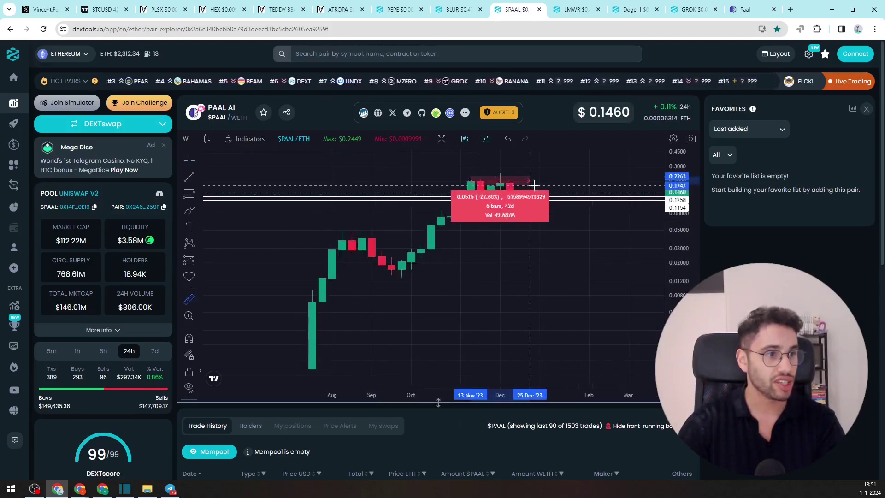
pyautogui.click(537, 182)
pyautogui.click(383, 267)
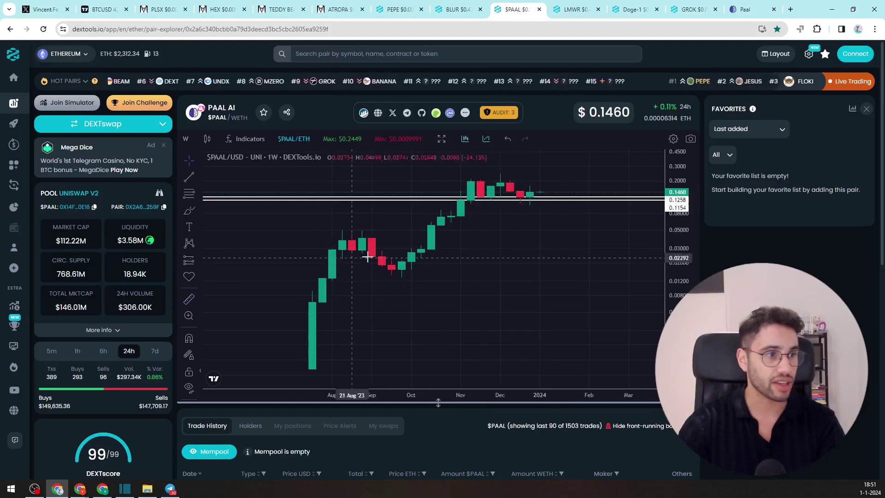
# - Examine the $PAAL chart on the 1 day interval with the price scale reset to fit, and return it to 1 week
pyautogui.hscroll(3, 628, 309)
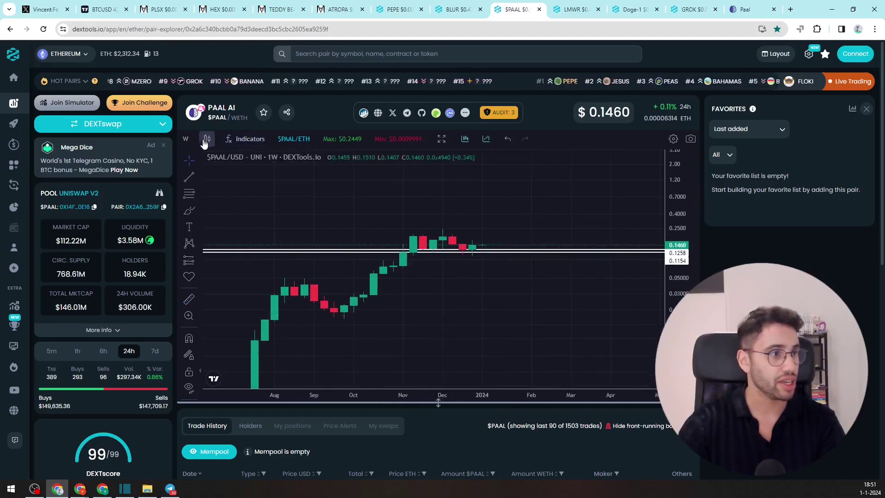
pyautogui.click(185, 139)
pyautogui.click(192, 353)
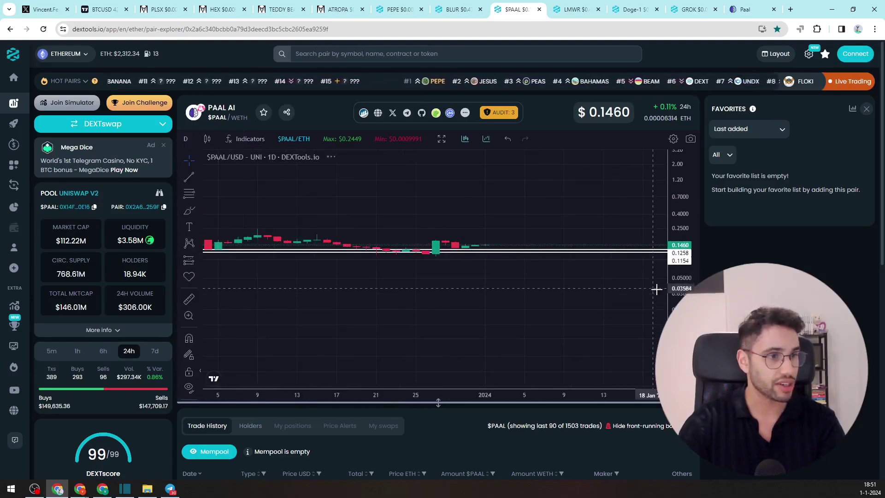
pyautogui.doubleClick(679, 299)
pyautogui.scroll(-3, 520, 302)
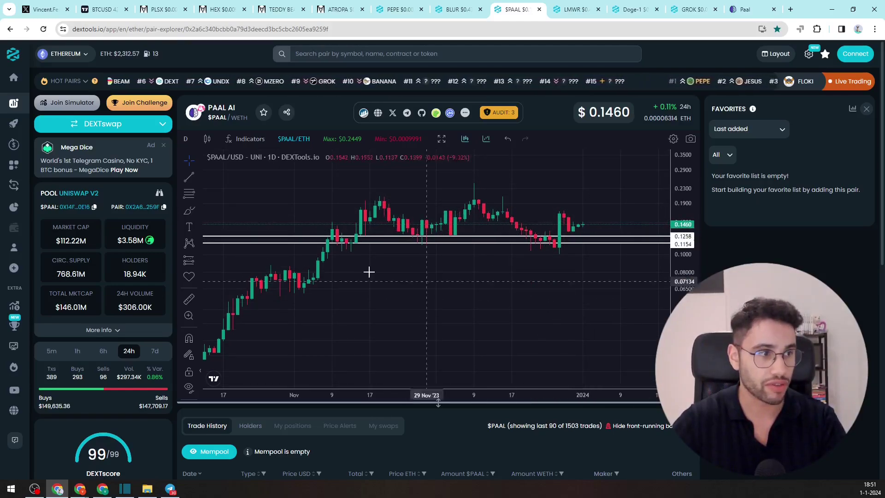
pyautogui.click(186, 139)
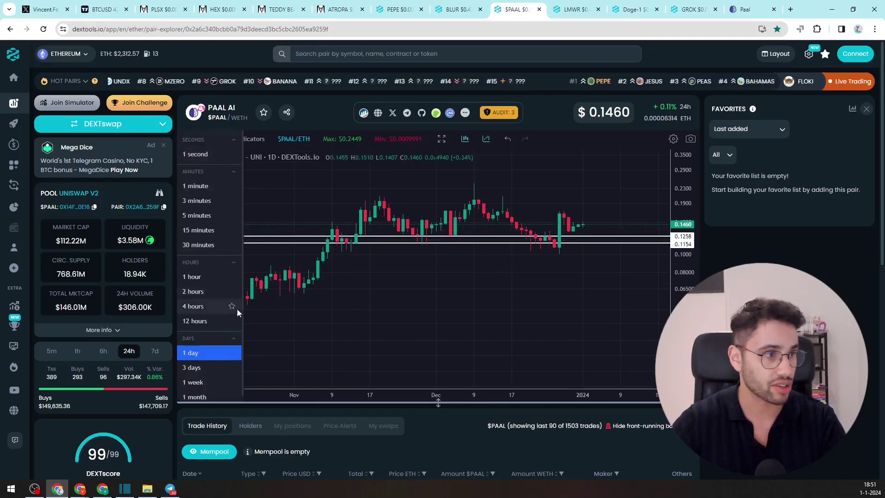
pyautogui.click(212, 369)
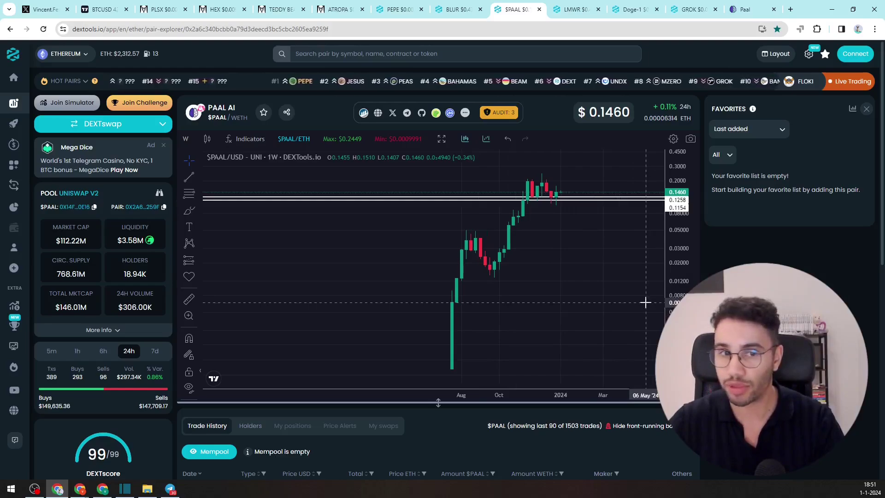
# - Switch to the Fetch portfolio page in the other Chrome window and highlight the LimeWire entry in the coin list
pyautogui.click(824, 7)
pyautogui.click(66, 6)
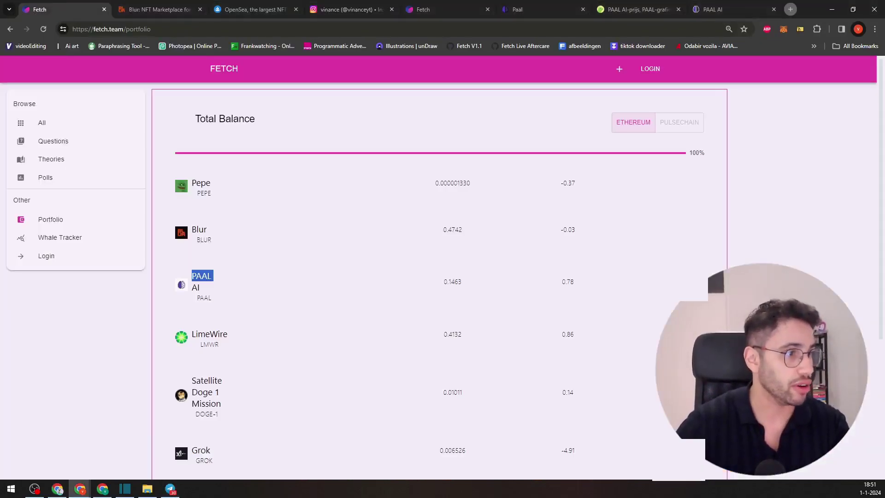
pyautogui.moveTo(225, 344); pyautogui.dragTo(193, 330)
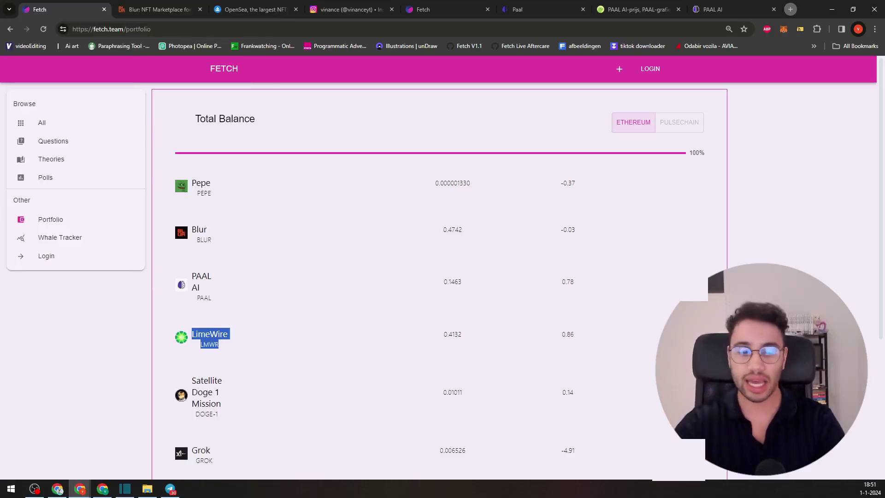
# - Search CoinGecko for "lime" and open the LimeWire (LMWR) coin page
pyautogui.hotkey('ctrl', 't')
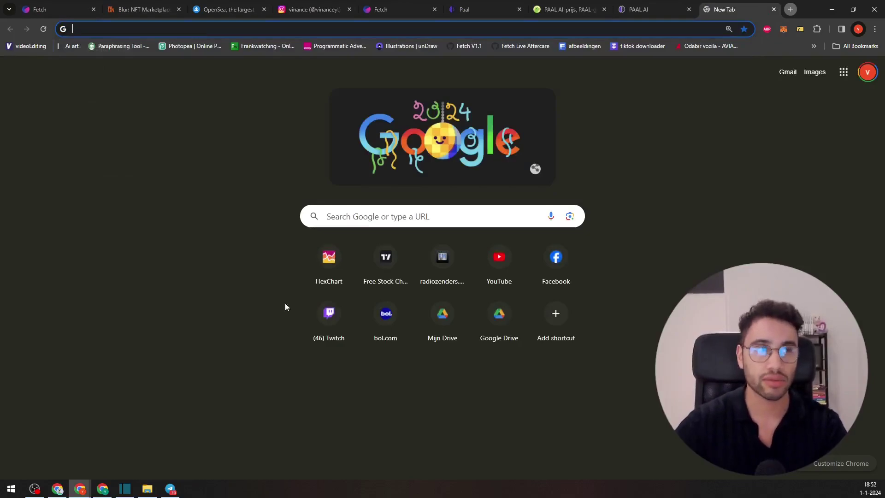
pyautogui.click(549, 5)
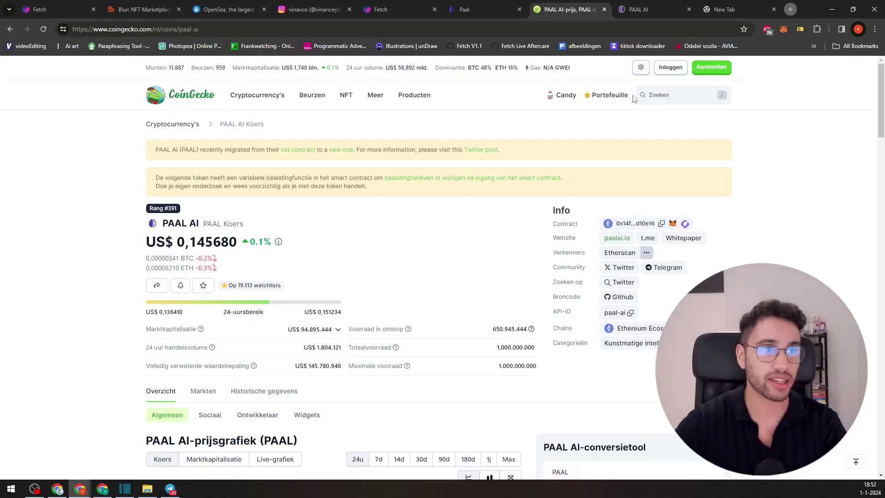
pyautogui.click(677, 97)
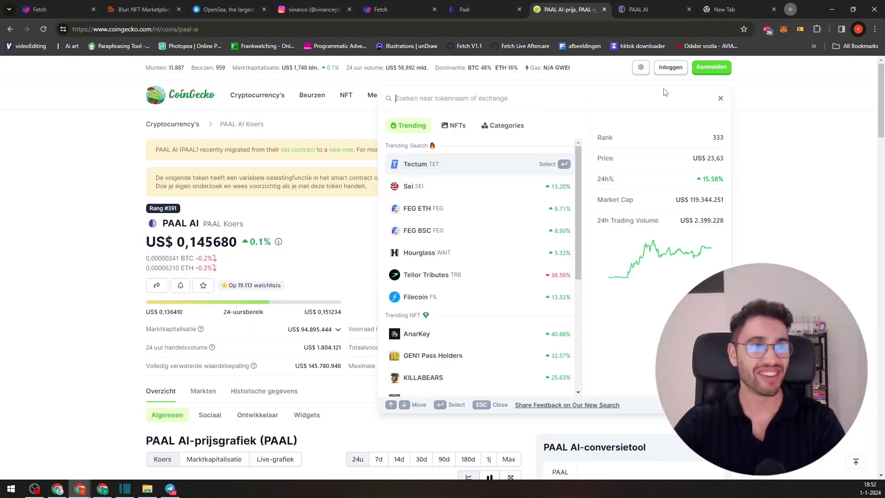
pyautogui.write('lime')
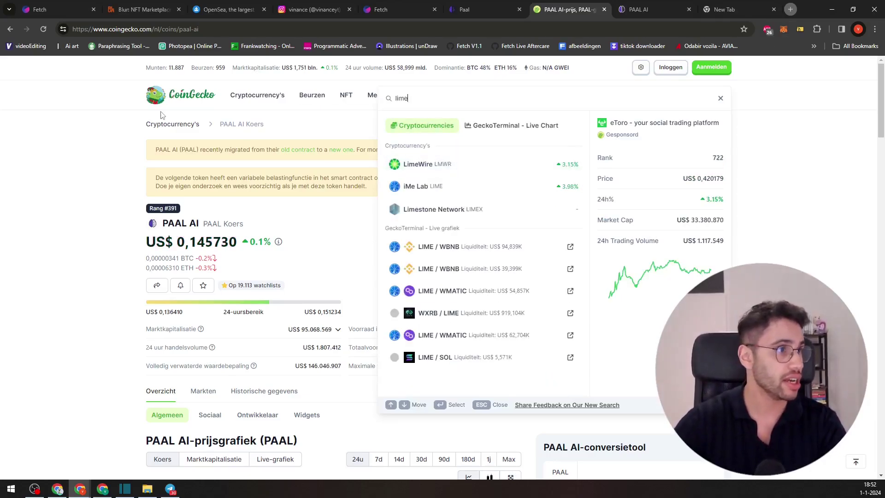
pyautogui.click(417, 166)
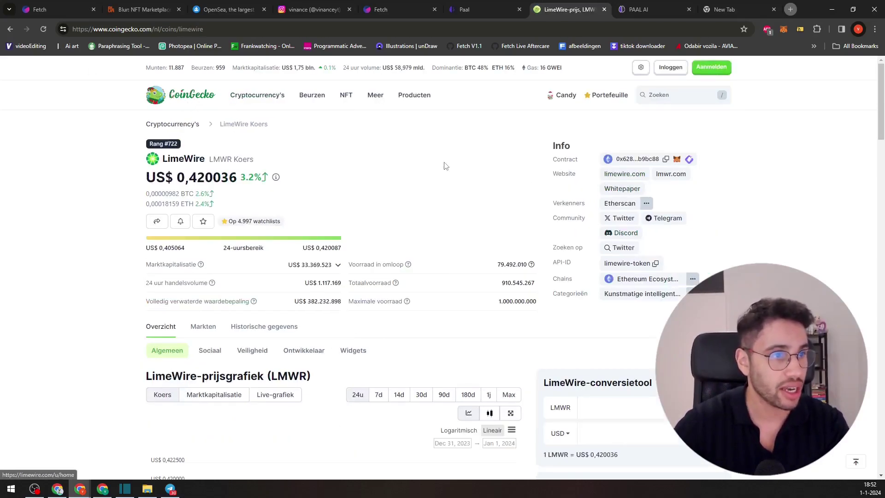
# - Open the limewire.com website from the coin's info section and look over the LimeWire home page gallery
pyautogui.click(611, 176)
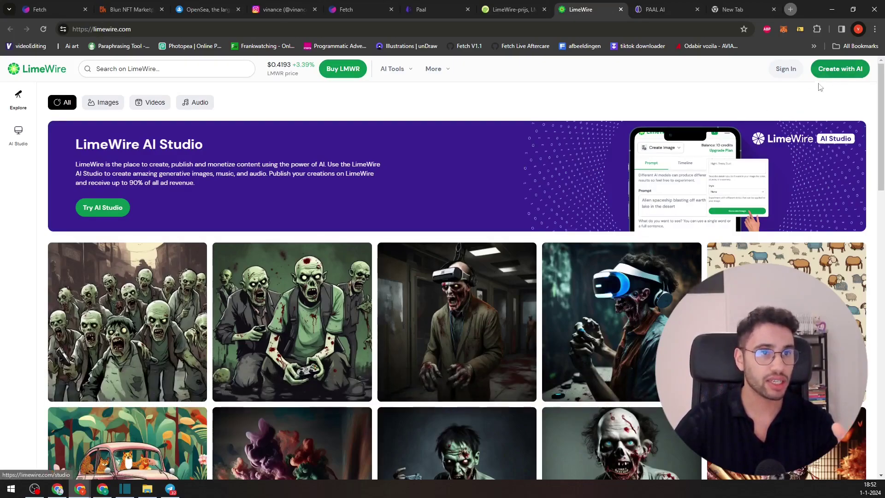
pyautogui.scroll(-1, 784, 299)
pyautogui.scroll(-1, 437, 330)
pyautogui.scroll(2, 436, 330)
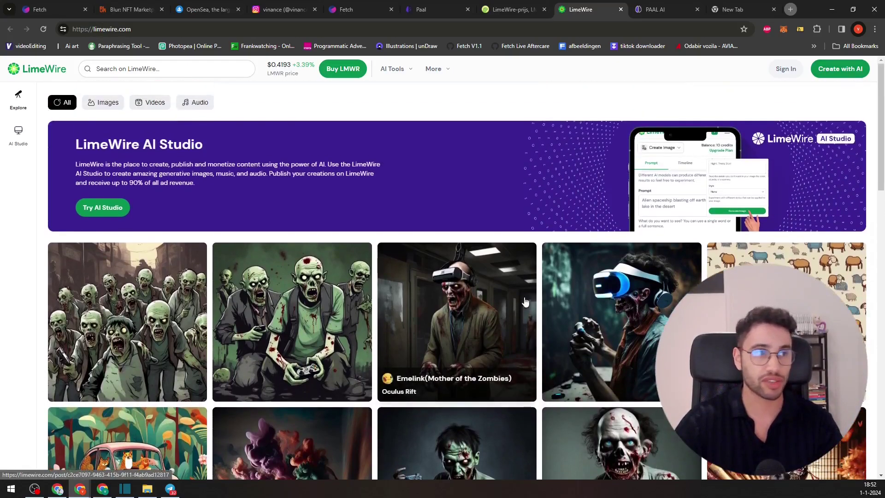
# - Open LimeWire's AI Image Generator page and look through it
pyautogui.click(394, 72)
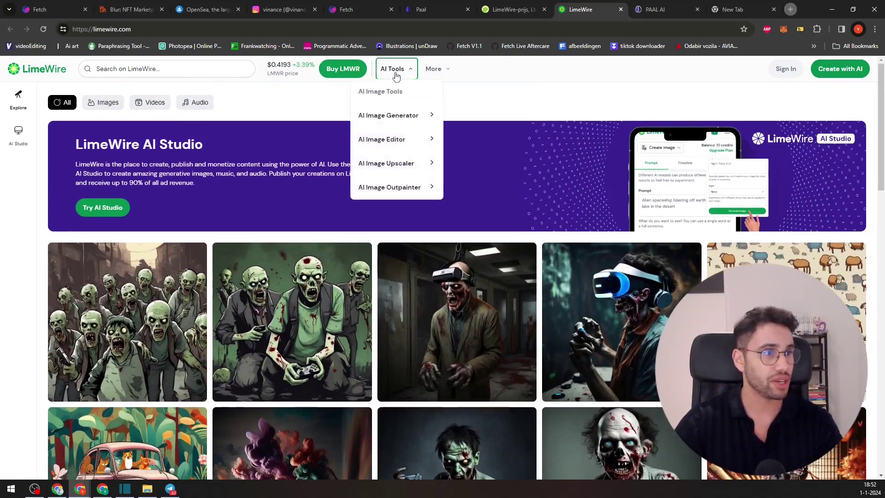
pyautogui.click(405, 117)
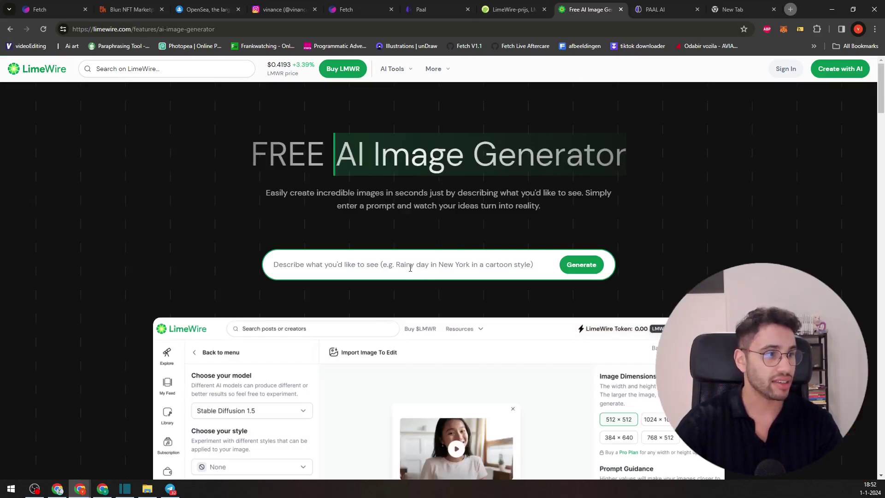
pyautogui.scroll(-5, 411, 268)
pyautogui.scroll(5, 410, 267)
# - Open the LimeWire AI Studio and examine its image creation and editing tools and the prompt field
pyautogui.click(840, 69)
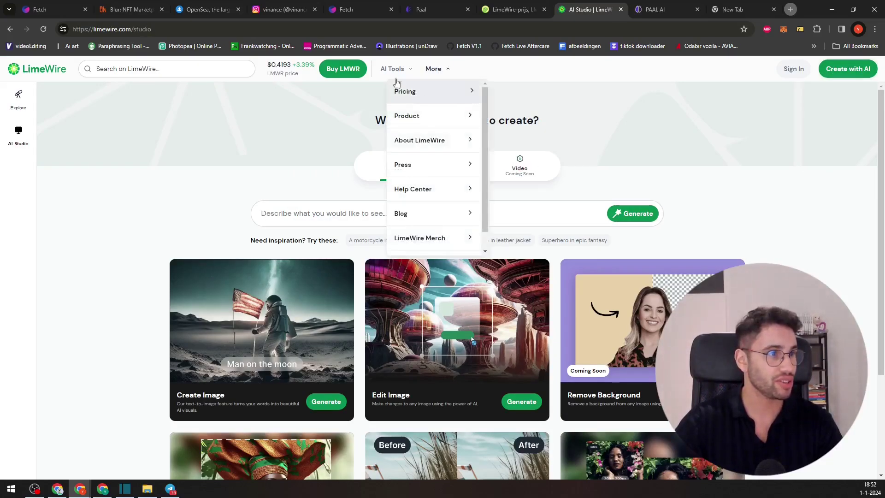
pyautogui.moveTo(393, 75)
pyautogui.scroll(-3, 428, 275)
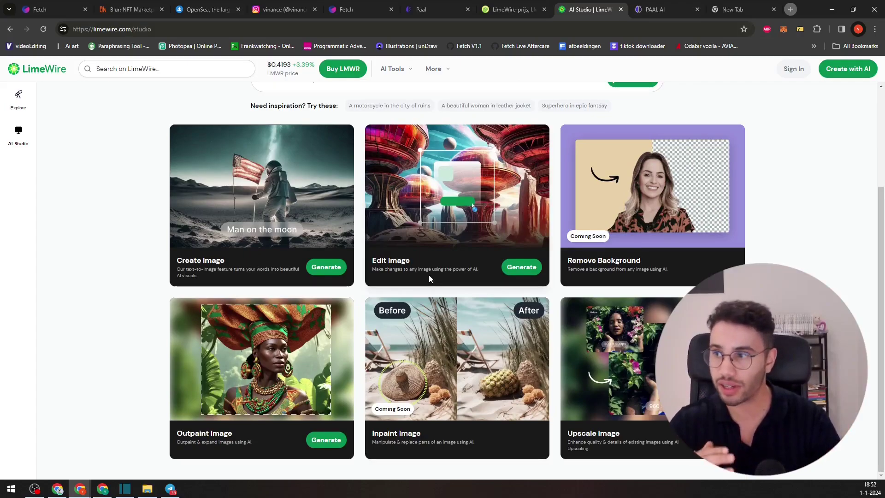
pyautogui.scroll(3, 428, 274)
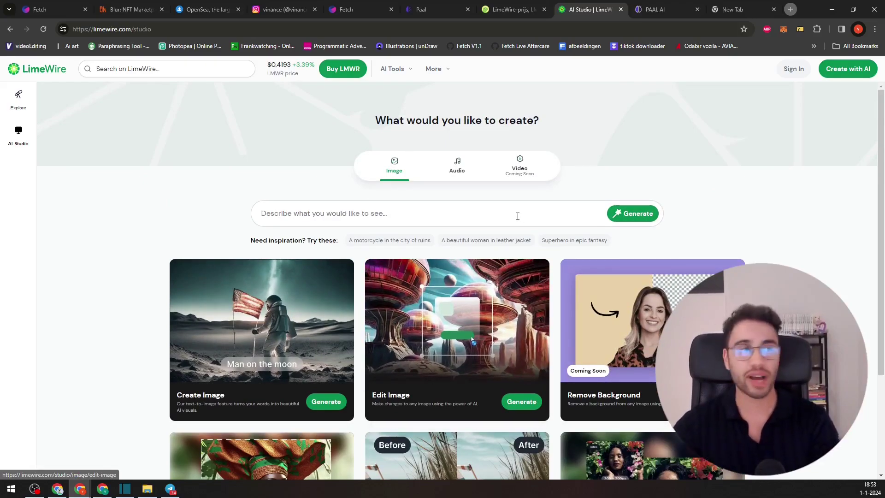
pyautogui.click(328, 219)
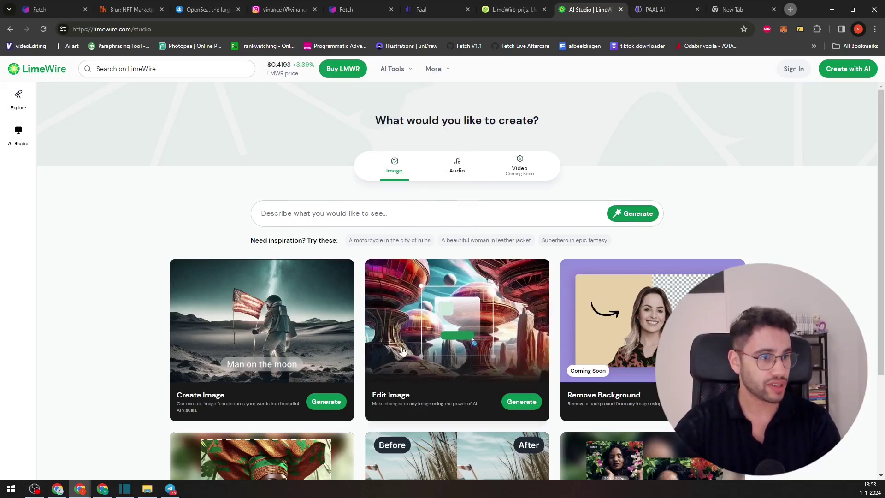
# - Switch to the DEXTools Chrome window and show the weekly LMWR/USD chart
pyautogui.click(831, 10)
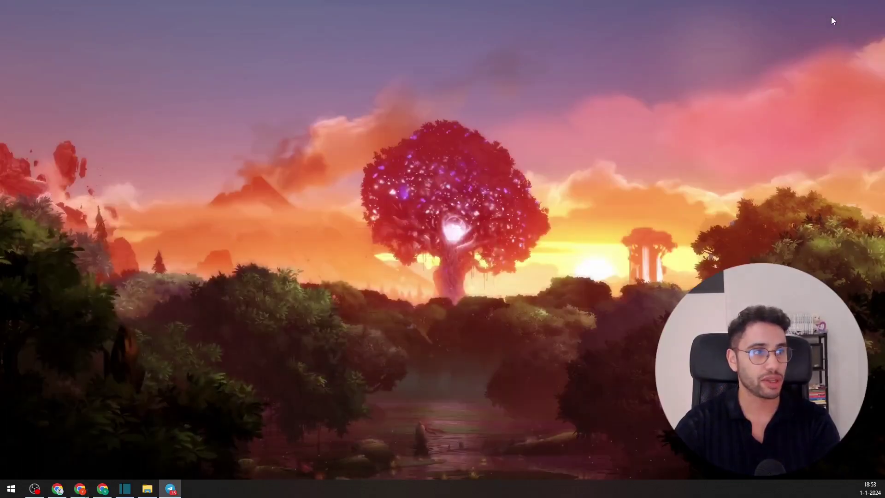
pyautogui.click(59, 490)
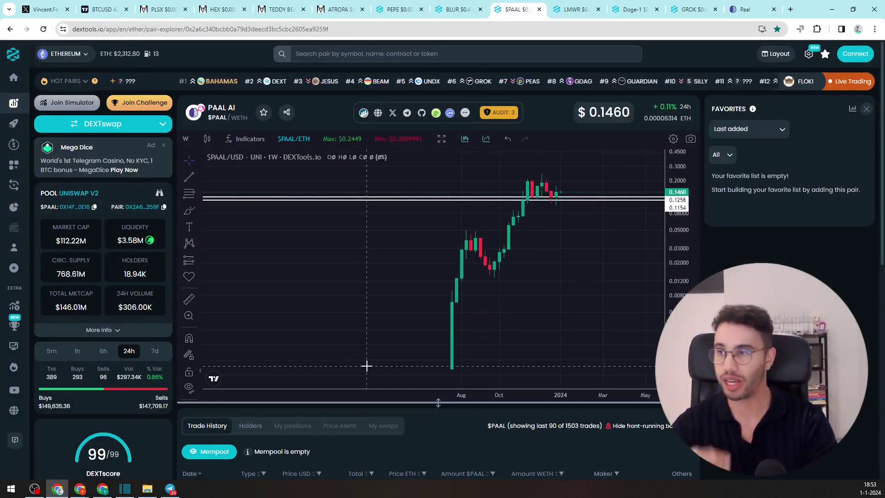
pyautogui.click(597, 7)
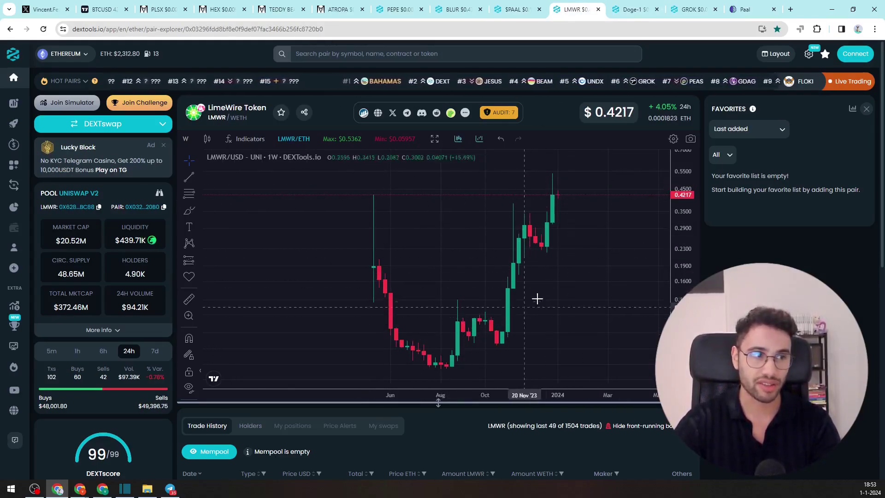
pyautogui.scroll(1, 489, 313)
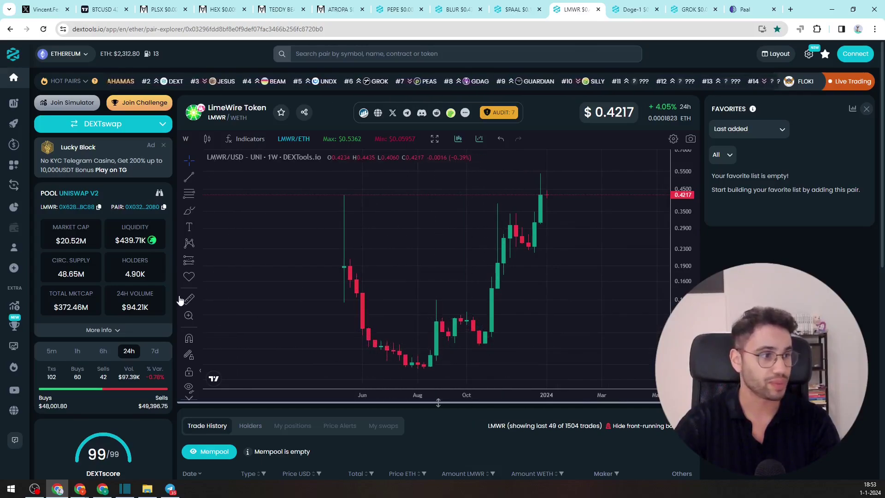
# - Brush a freehand stroke along the 2023 bottom of the weekly LMWR chart and undo it
pyautogui.click(189, 211)
pyautogui.moveTo(356, 326)
pyautogui.mouseDown()
pyautogui.moveTo(420, 366)
pyautogui.moveTo(455, 347)
pyautogui.moveTo(466, 360)
pyautogui.mouseUp()
pyautogui.hotkey('ctrl', 'z')
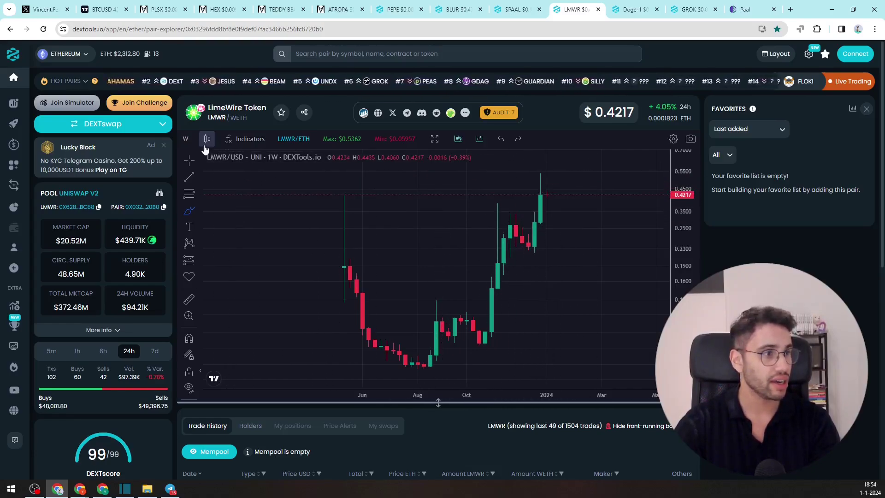
# - Draw a horizontal trend line at about 0.4180 on the LMWR chart, from the first candle's high to about 01 Apr '24
pyautogui.click(186, 139)
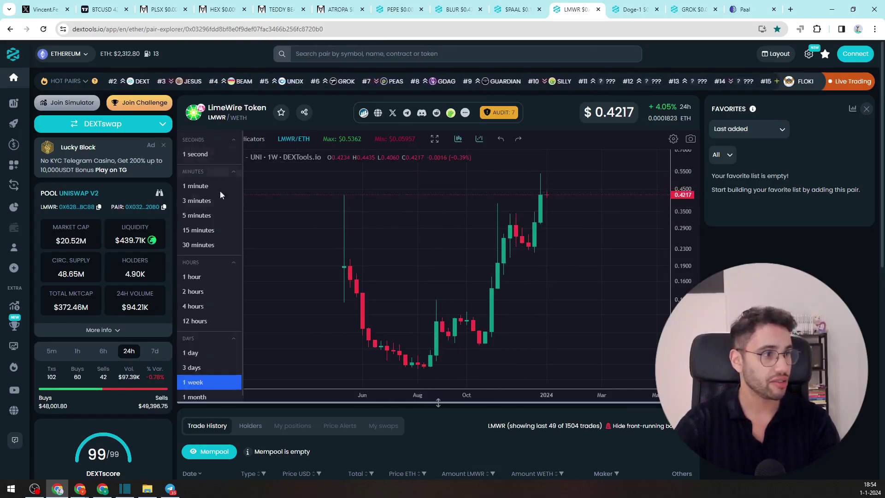
pyautogui.click(312, 208)
pyautogui.click(198, 177)
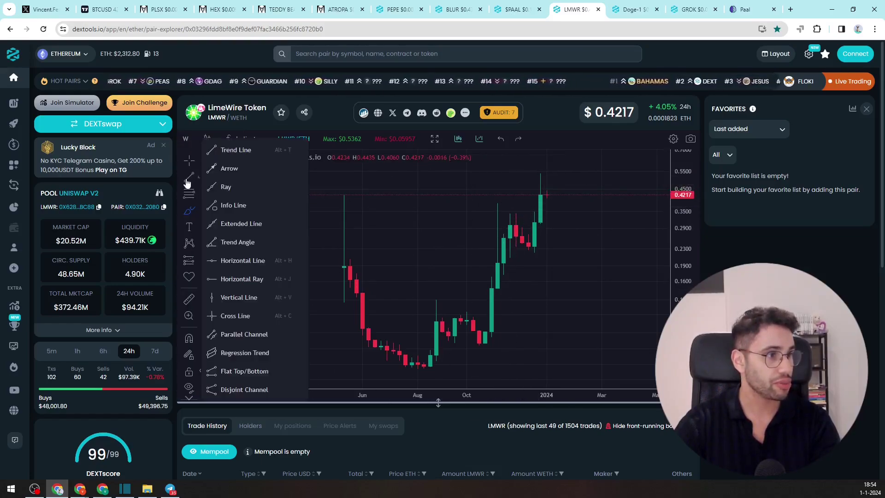
pyautogui.click(232, 157)
pyautogui.click(338, 196)
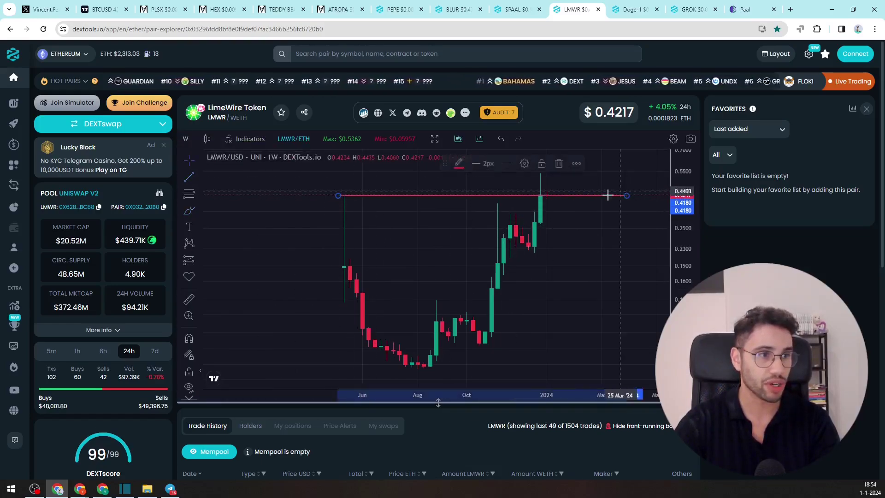
pyautogui.click(627, 195)
# - Change the LMWR chart to the 1 day interval and examine the price action around the trend line
pyautogui.click(185, 138)
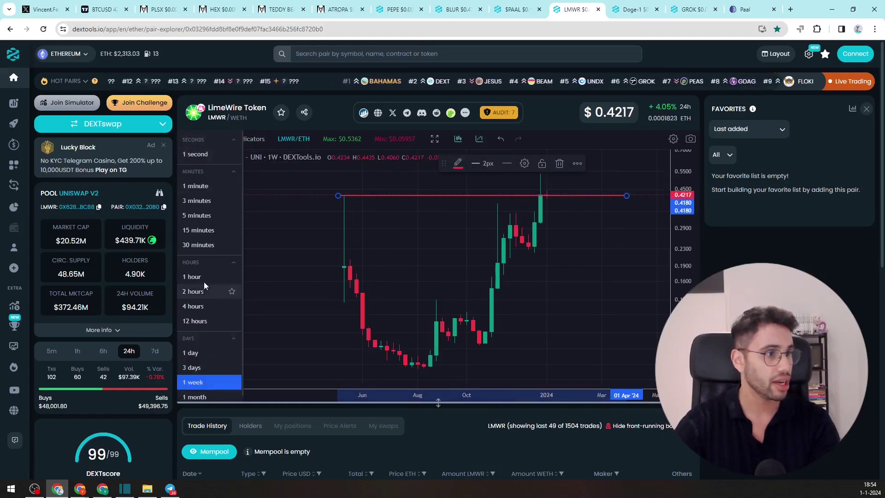
pyautogui.click(197, 354)
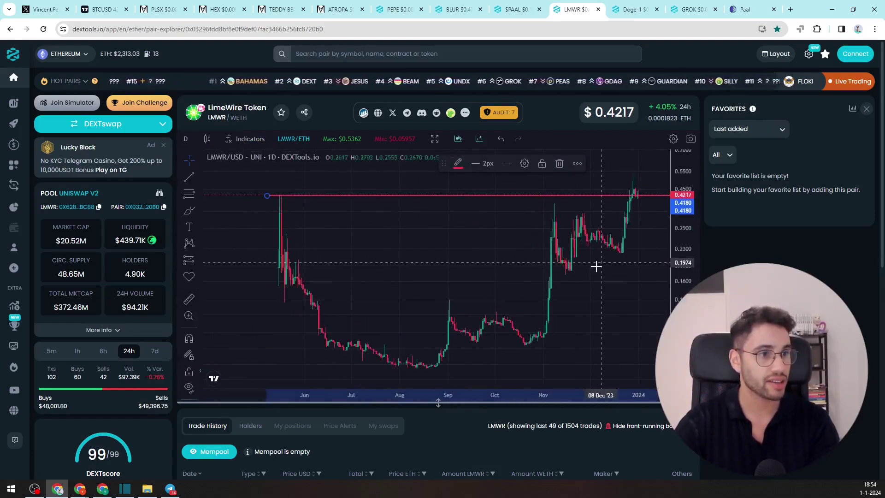
pyautogui.moveTo(471, 237); pyautogui.dragTo(447, 222)
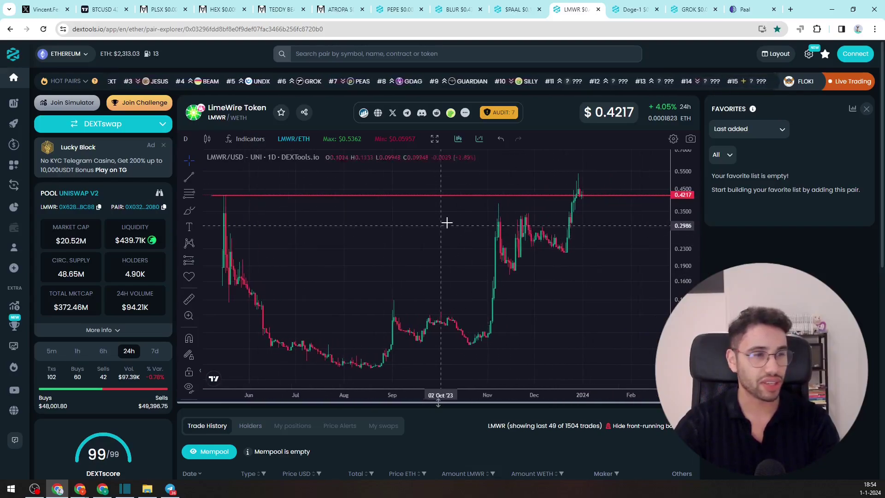
# - Draw a second horizontal trend line at about 0.35 on the daily LMWR chart, from the first candles to about mid-February 2024
pyautogui.click(189, 180)
pyautogui.click(198, 177)
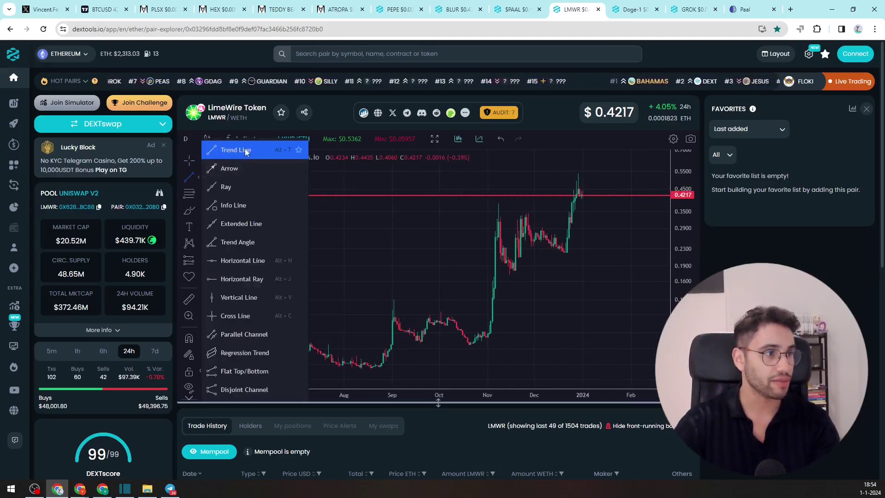
pyautogui.click(245, 148)
pyautogui.moveTo(220, 212); pyautogui.dragTo(648, 212)
pyautogui.moveTo(667, 263); pyautogui.dragTo(539, 261)
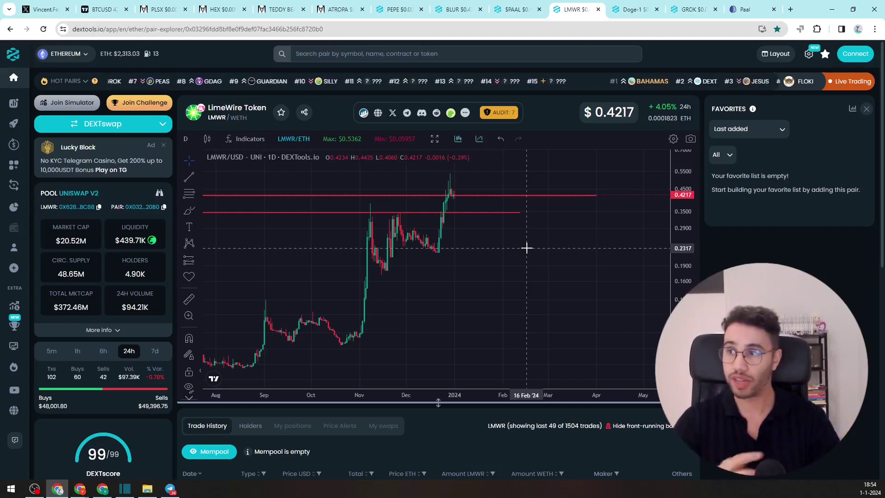
# - Examine the full daily LMWR price history and the open price range above the two trend lines
pyautogui.scroll(-3, 525, 251)
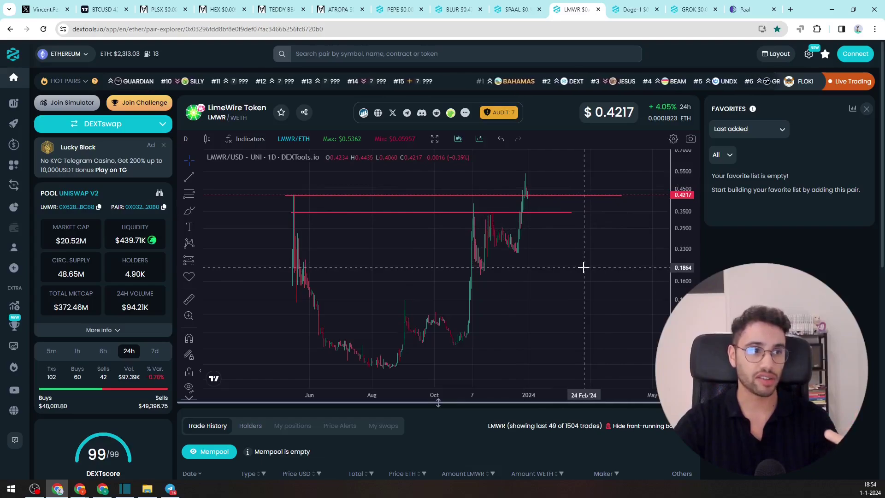
pyautogui.moveTo(583, 267); pyautogui.dragTo(530, 317)
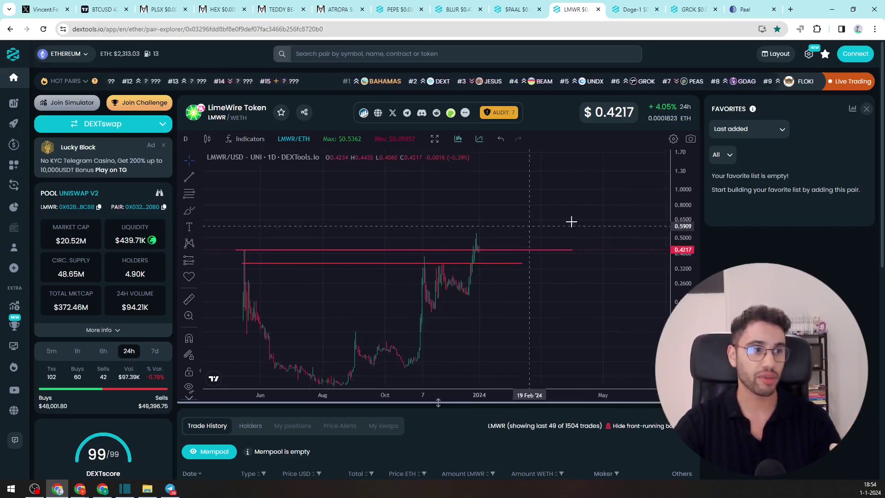
pyautogui.moveTo(534, 228); pyautogui.dragTo(425, 317)
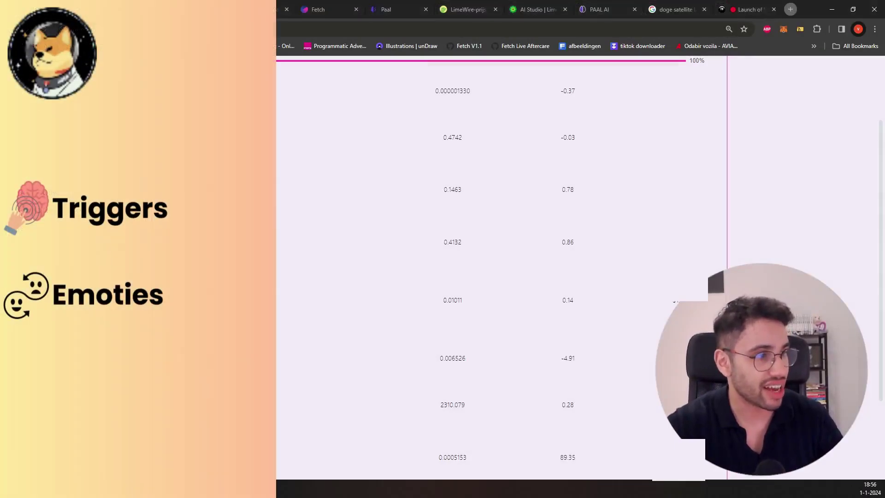
# - Examine the Google result for "doge satellite launch date" and switch to the Doge-1 chart in the DEXTools window
pyautogui.click(676, 9)
pyautogui.scroll(1, 576, 239)
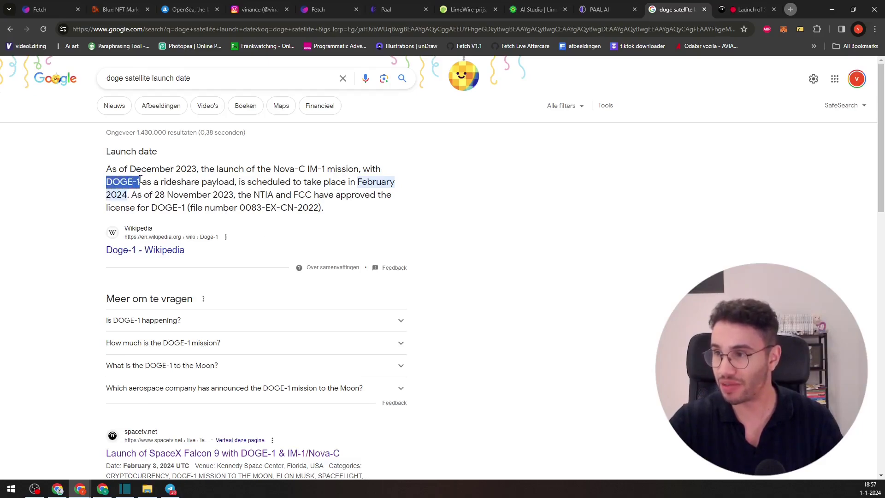
pyautogui.click(86, 201)
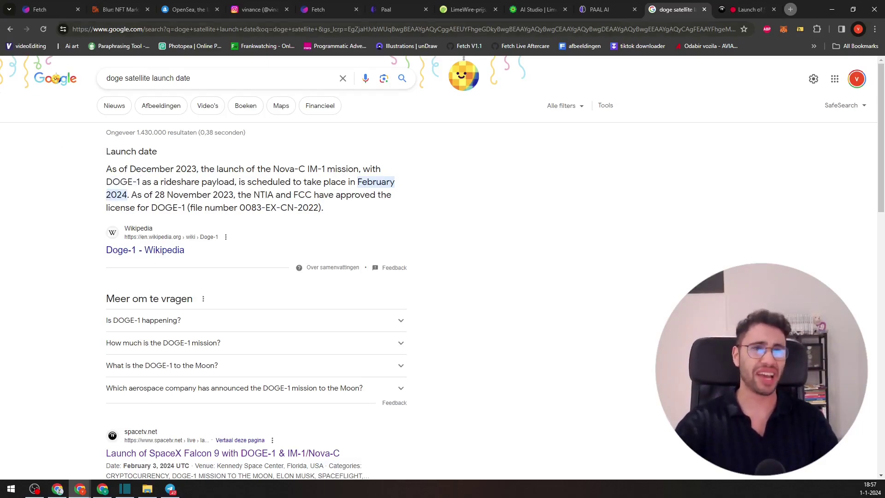
pyautogui.click(825, 10)
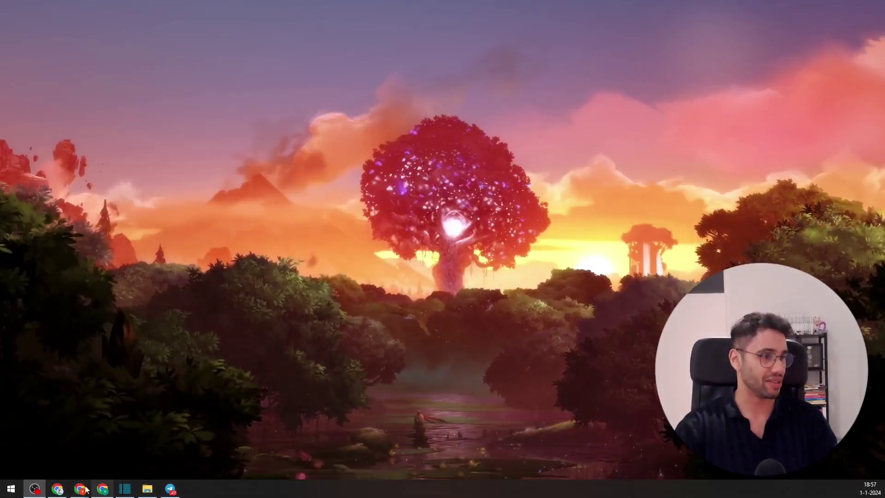
pyautogui.hotkey('alt', 'Tab')
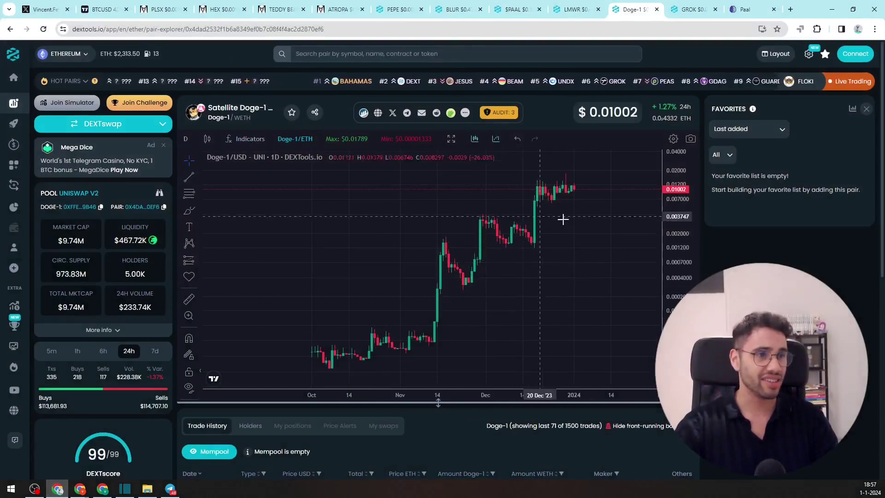
# - Examine the full daily Doge-1 price history and return to the window with the "doge satellite launch date" search
pyautogui.moveTo(562, 220); pyautogui.dragTo(516, 228)
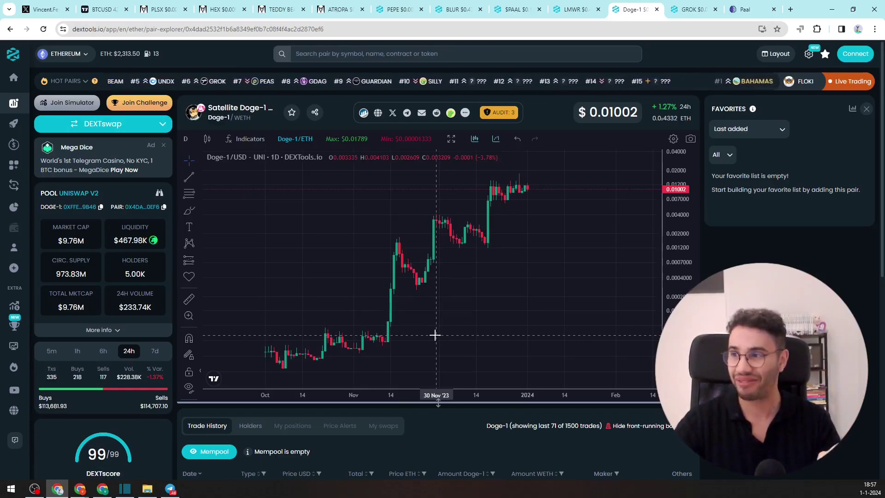
pyautogui.hscroll(1, 510, 300)
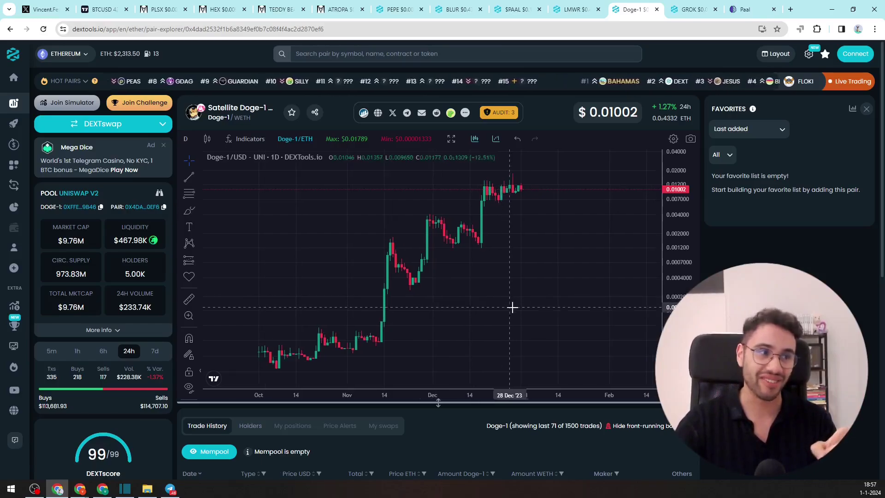
pyautogui.click(832, 9)
pyautogui.moveTo(80, 489)
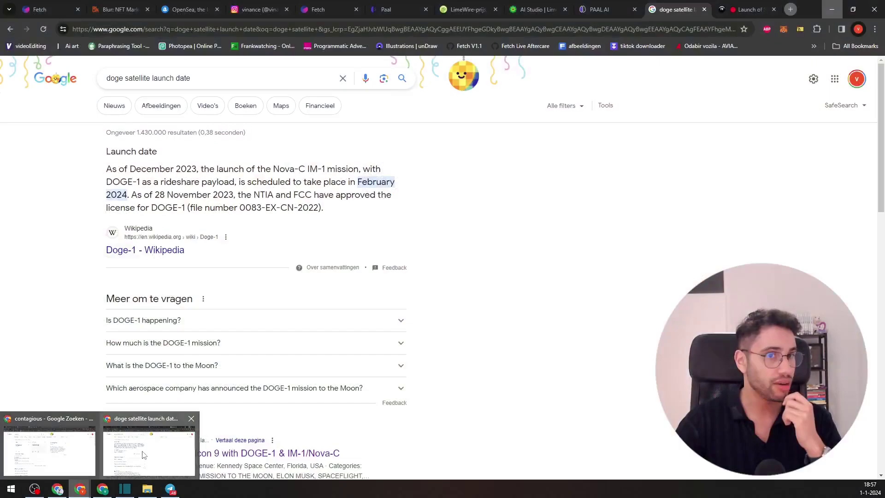
pyautogui.click(151, 442)
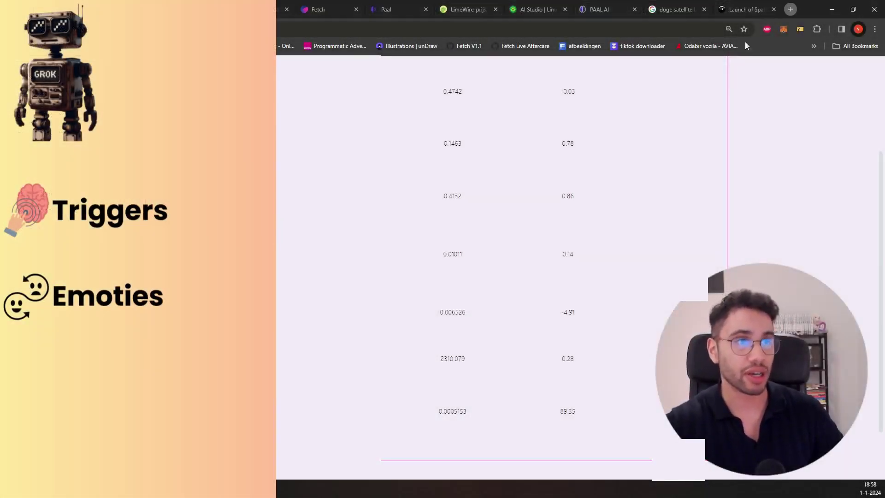
# - Look up "grok" on CoinGecko, choose the Grok coin with ticker $GROK, and open its official website
pyautogui.click(477, 2)
pyautogui.click(660, 96)
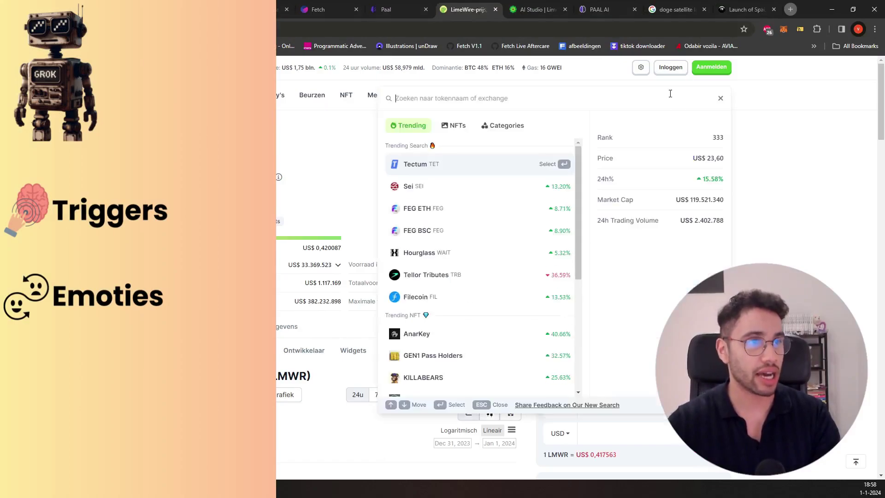
pyautogui.write('grok')
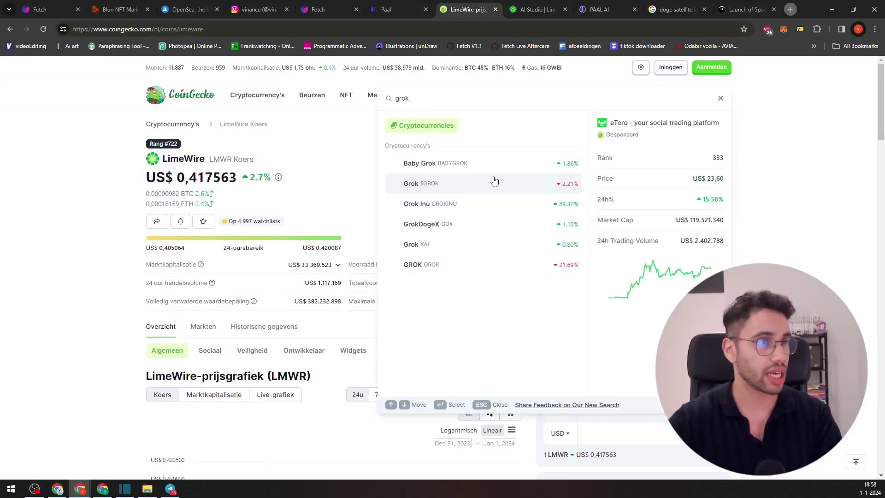
pyautogui.click(481, 189)
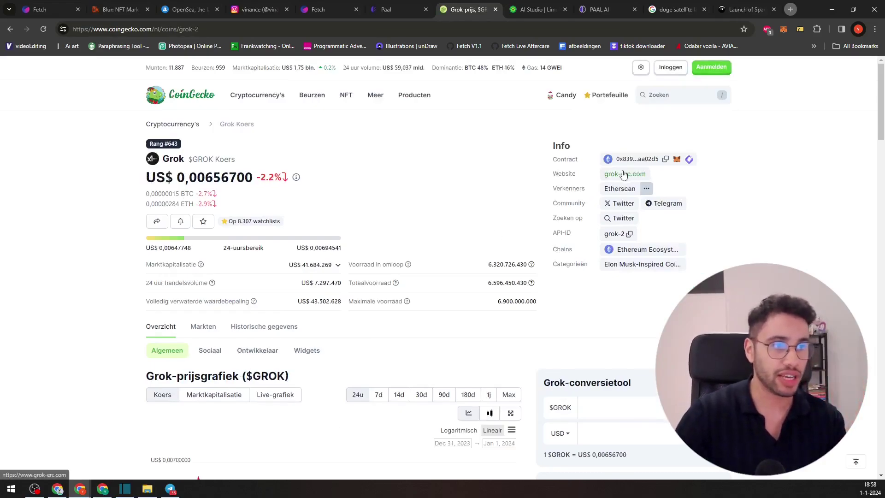
pyautogui.click(625, 174)
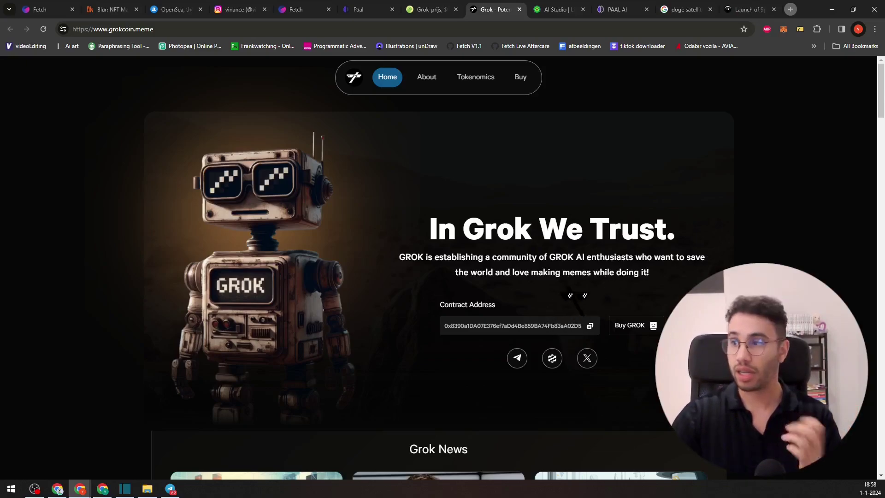
# - Examine the Grok website's news, notable tweets, About Grok text and list of exchanges, ending back at its opening banner
pyautogui.scroll(-8, 411, 290)
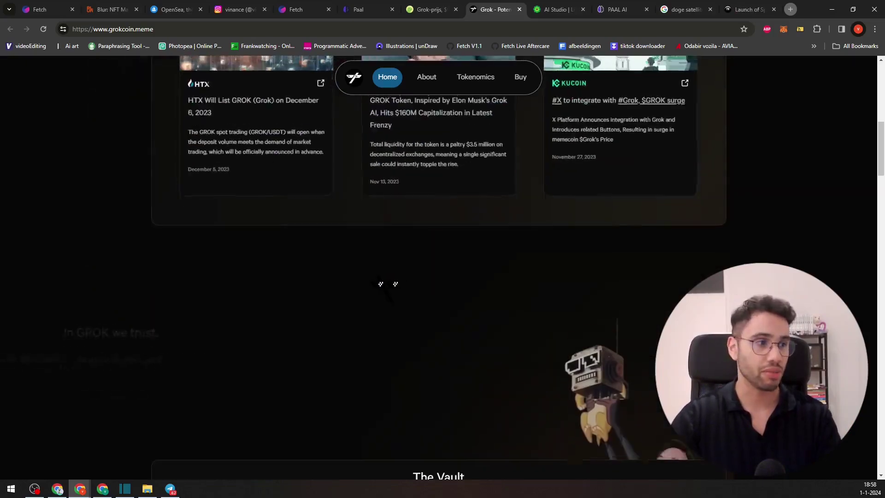
pyautogui.scroll(3, 413, 292)
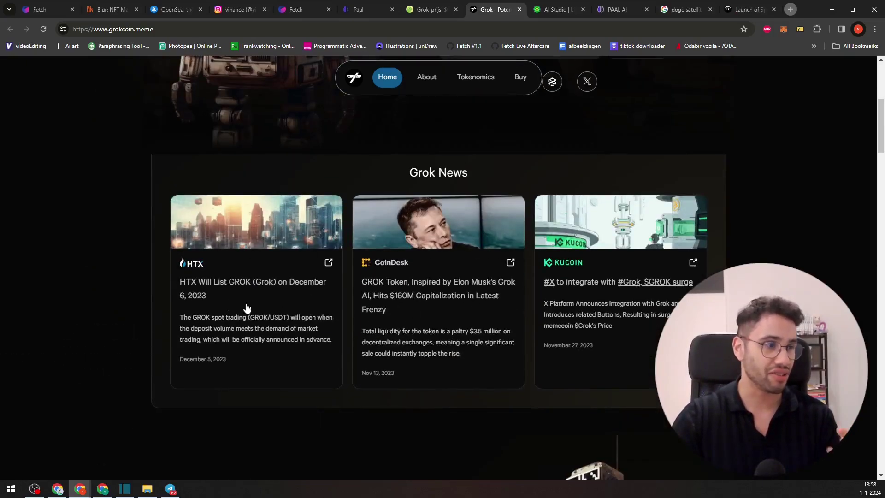
pyautogui.scroll(-12, 404, 331)
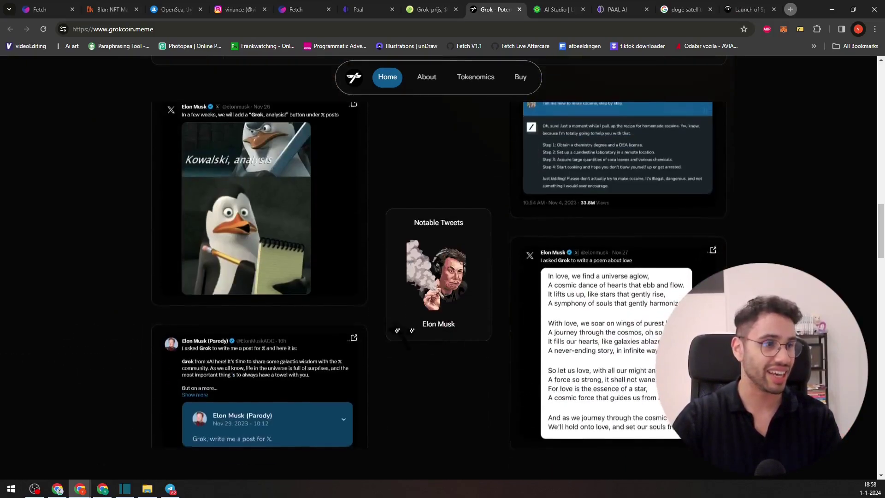
pyautogui.scroll(-6, 274, 260)
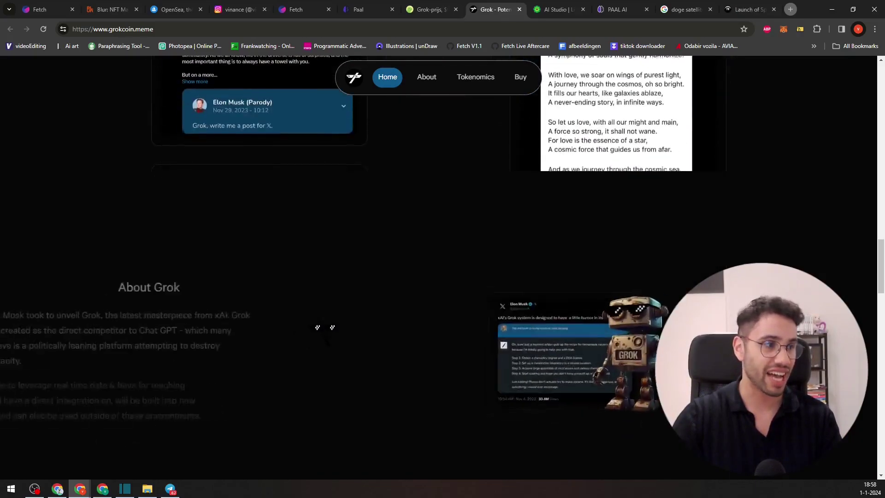
pyautogui.scroll(-5, 508, 341)
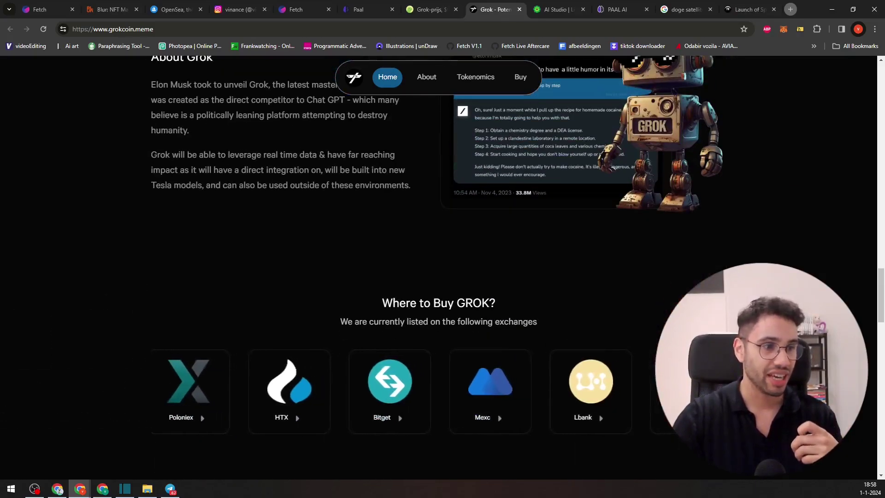
pyautogui.scroll(20, 439, 267)
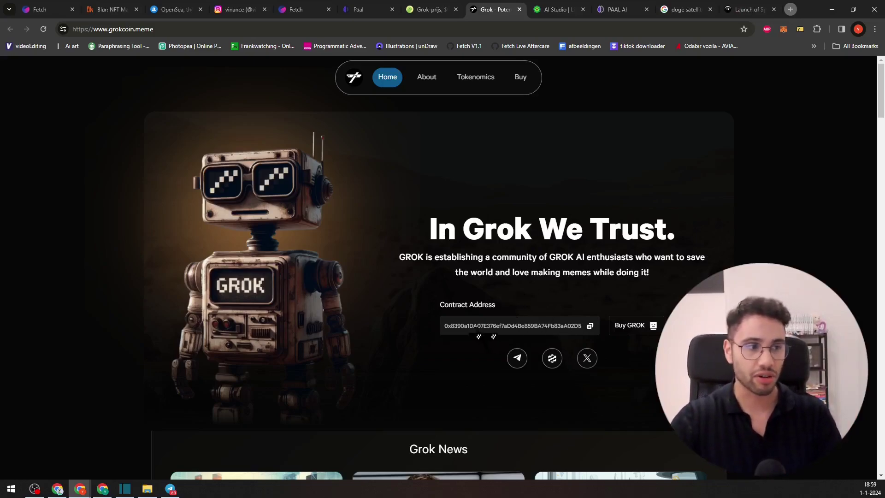
# - Highlight the GROK contract address on the website's opening banner and clear the selection again
pyautogui.moveTo(445, 326); pyautogui.dragTo(579, 327)
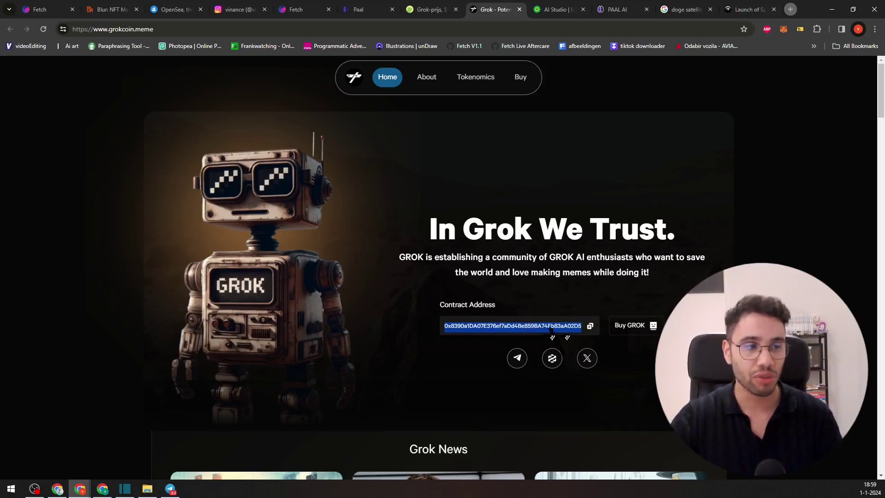
pyautogui.click(454, 324)
pyautogui.moveTo(461, 323); pyautogui.dragTo(484, 318)
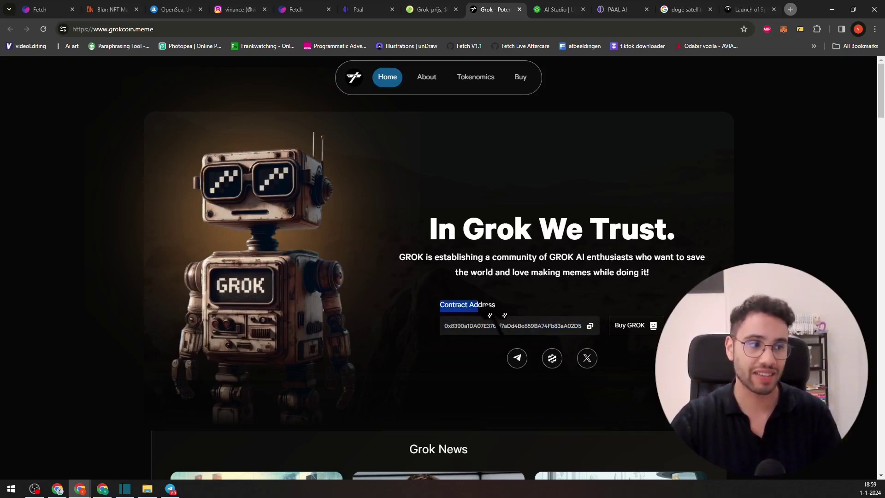
pyautogui.click(496, 322)
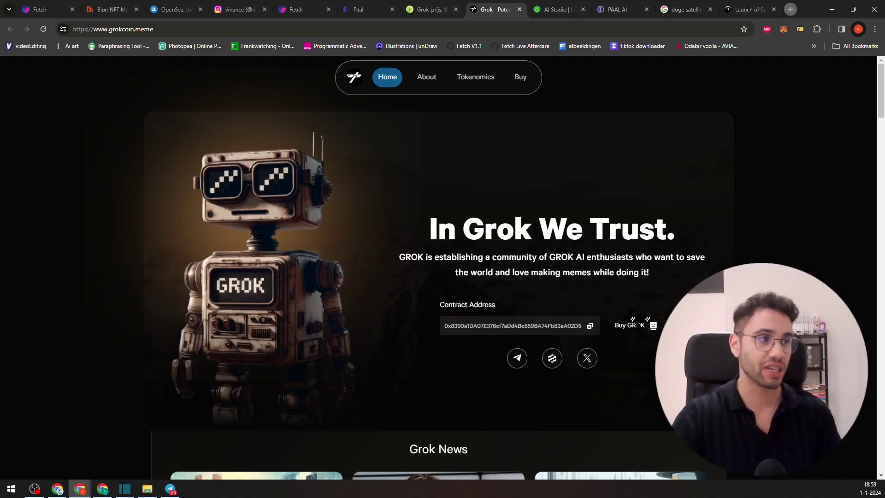
# - Switch to the GROK chart in the DEXTools window and view the available chart intervals without changing the weekly one
pyautogui.hotkey('alt', 'Tab')
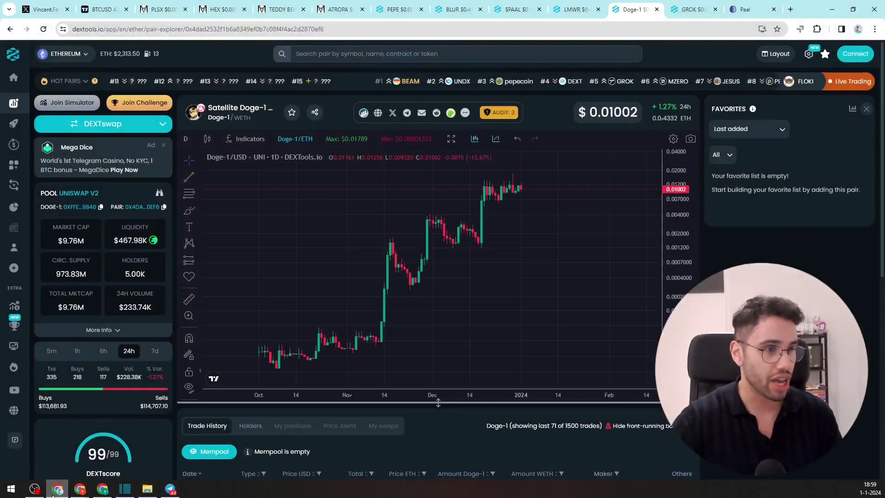
pyautogui.click(698, 12)
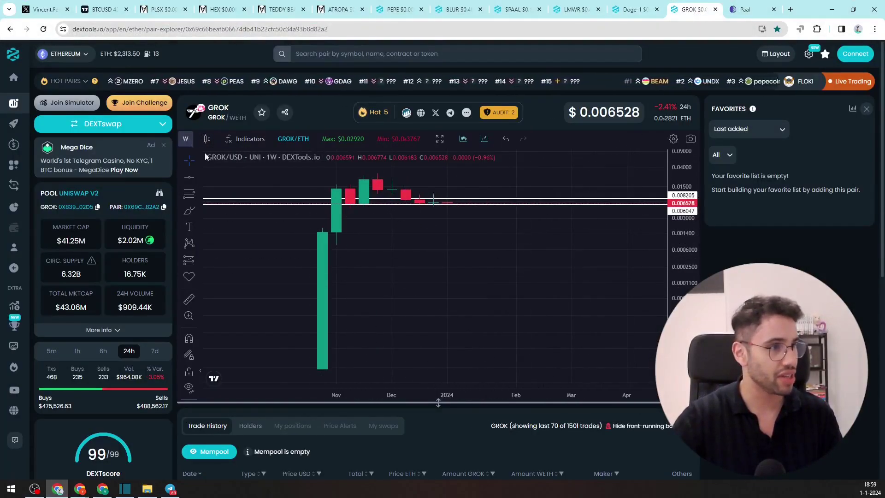
pyautogui.click(185, 139)
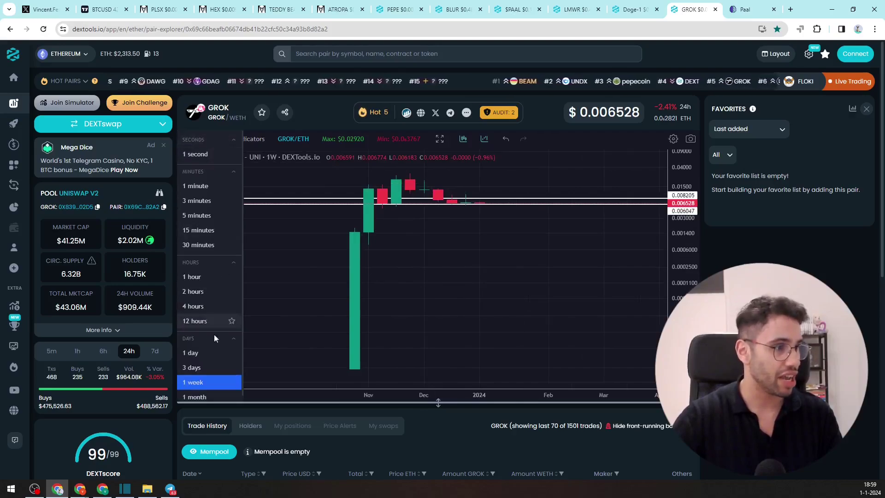
pyautogui.click(449, 311)
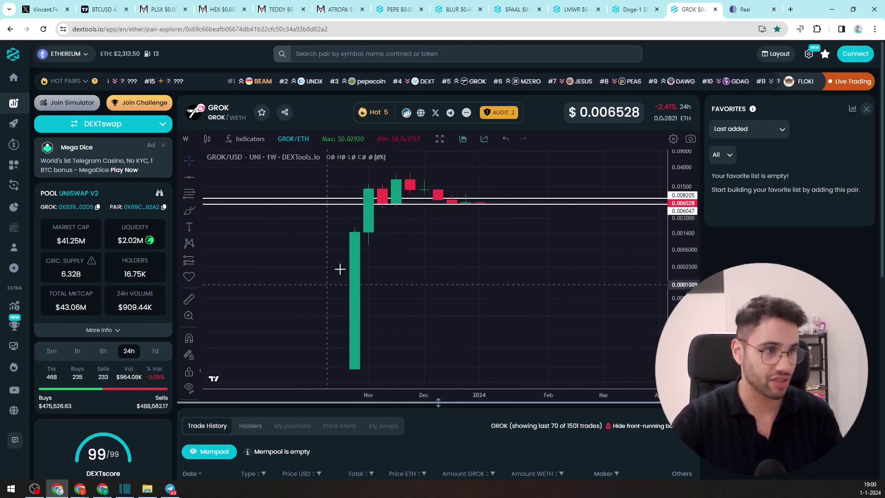
# - Try to measure the price range above the latest candles on the weekly GROK chart
pyautogui.click(189, 298)
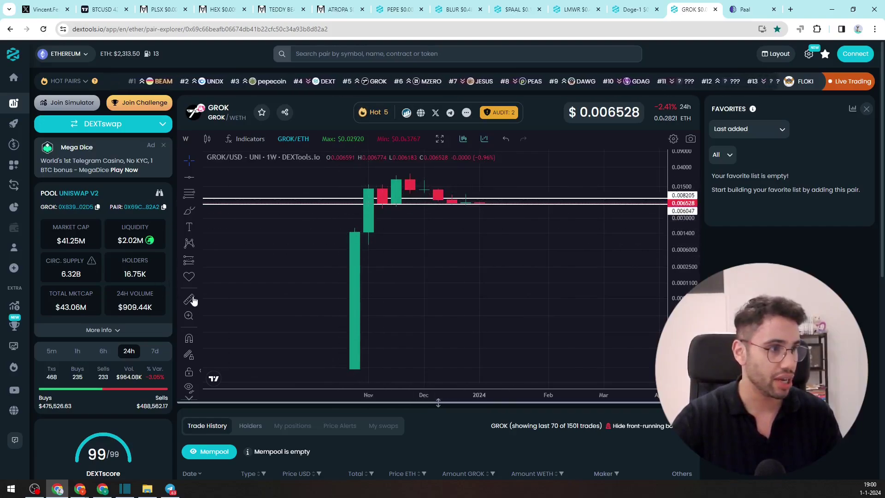
pyautogui.click(465, 176)
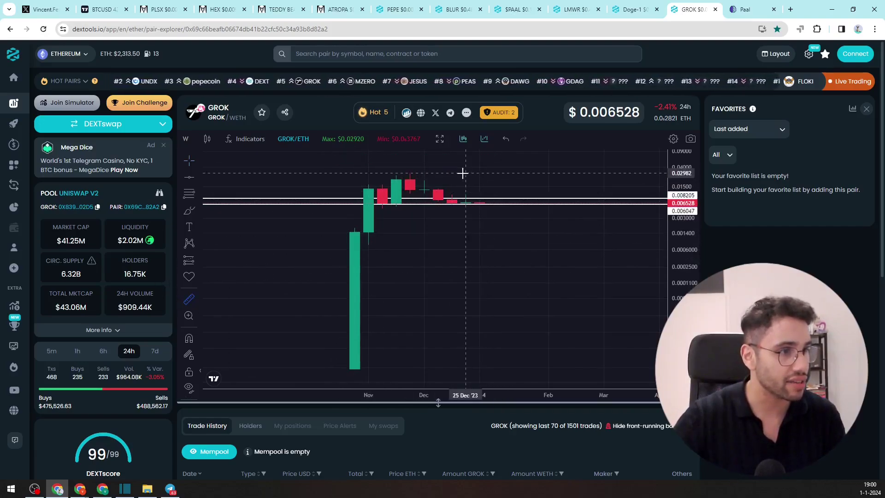
pyautogui.click(529, 200)
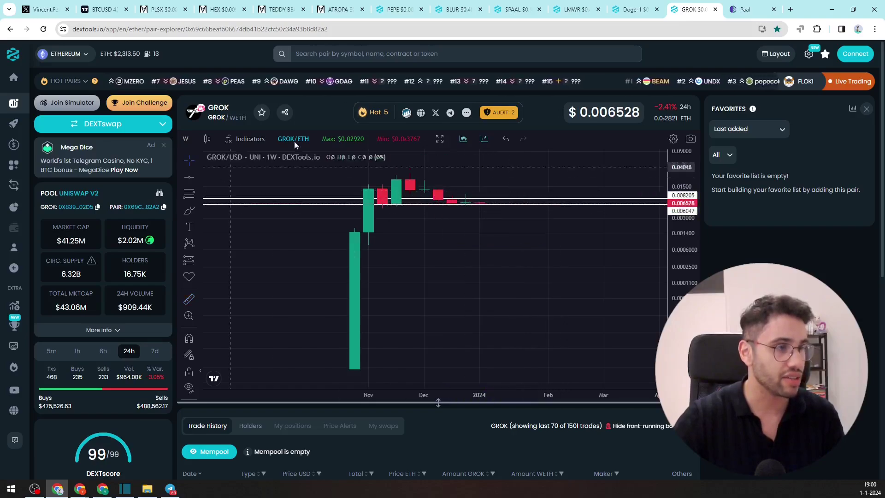
# - Change the GROK chart to the 1 day interval with the candles since early November 2023 in view
pyautogui.click(185, 139)
pyautogui.click(193, 353)
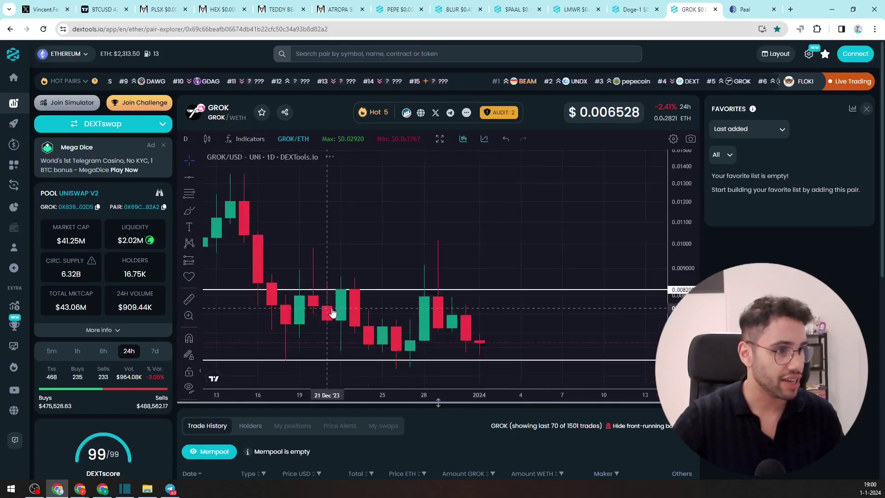
pyautogui.scroll(-5, 376, 310)
pyautogui.scroll(2, 388, 289)
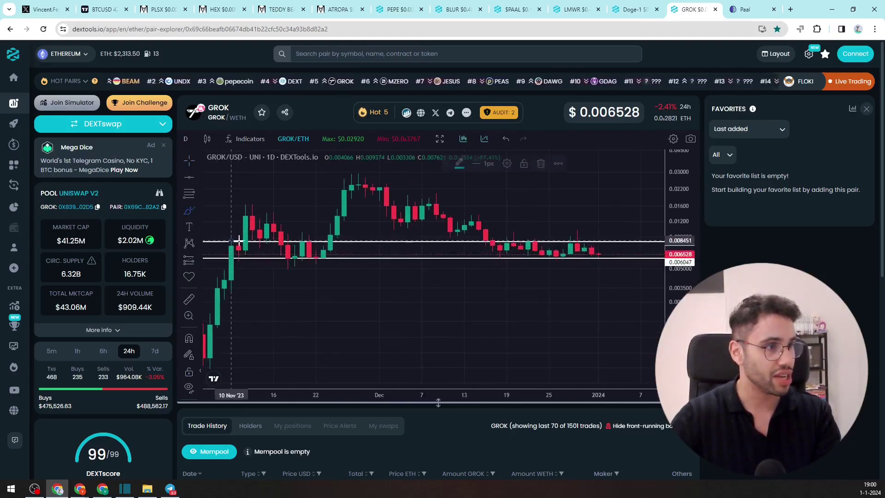
# - Draw a rectangle between the two white horizontal lines on the GROK chart, from 10 November 2023 to about 8 January 2024
pyautogui.click(186, 215)
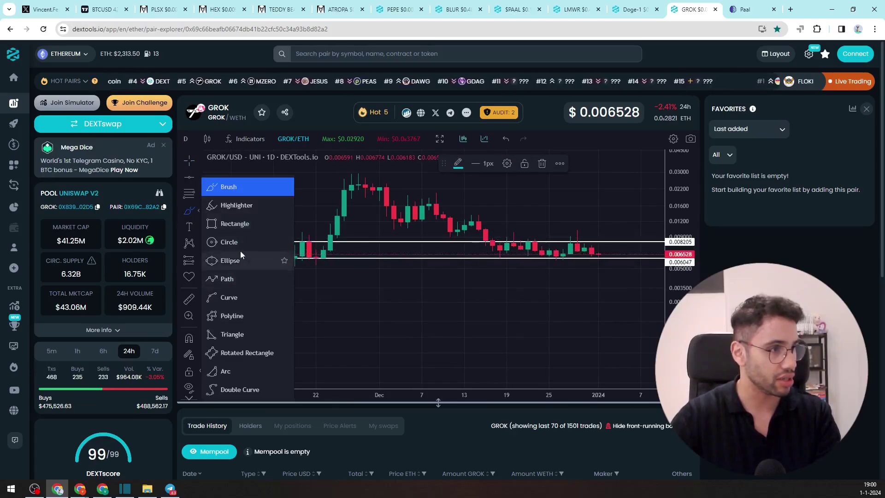
pyautogui.click(235, 223)
pyautogui.moveTo(231, 241); pyautogui.dragTo(648, 258)
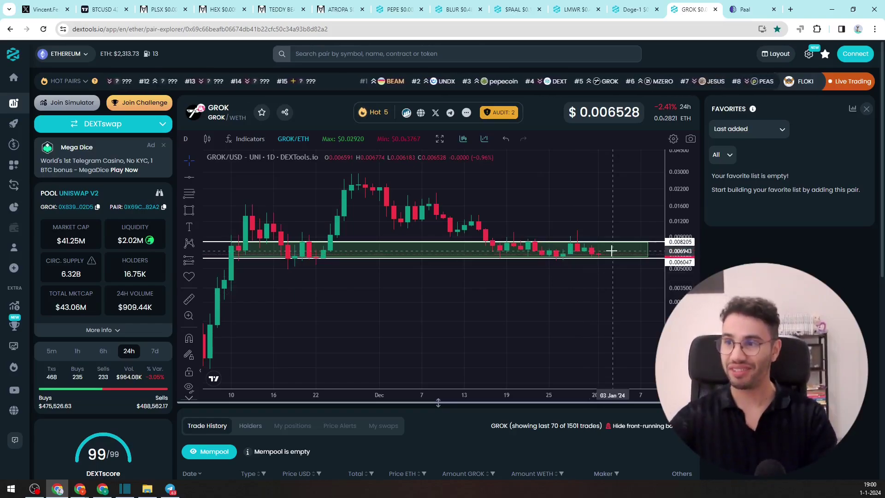
# - Measure a possible price drop on the daily GROK chart from the green zone down to about 0.0016
pyautogui.scroll(-5, 483, 296)
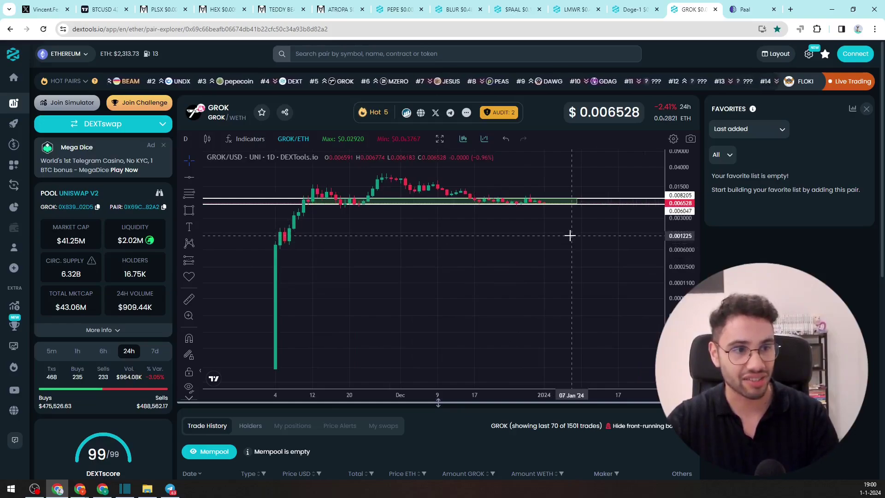
pyautogui.click(189, 299)
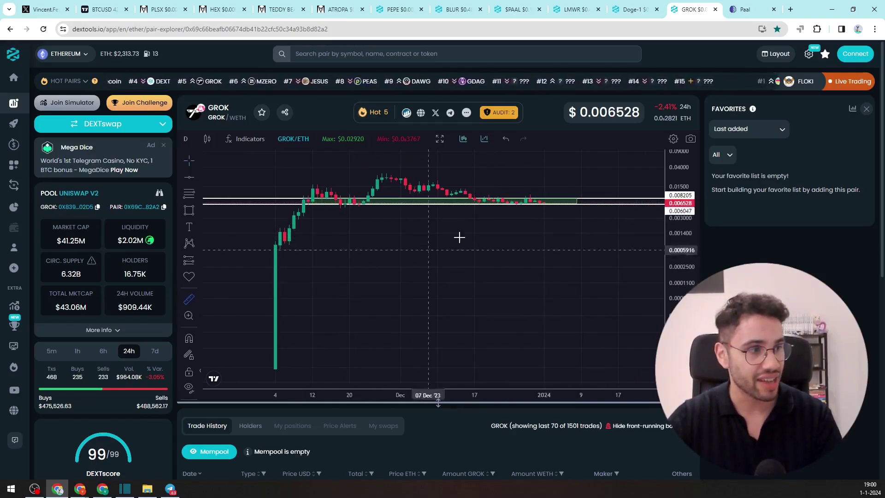
pyautogui.click(567, 203)
pyautogui.click(557, 230)
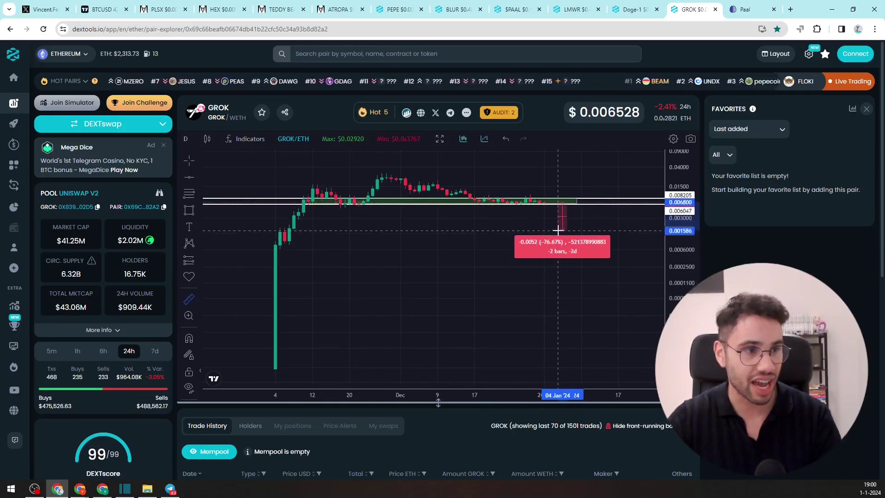
pyautogui.click(498, 264)
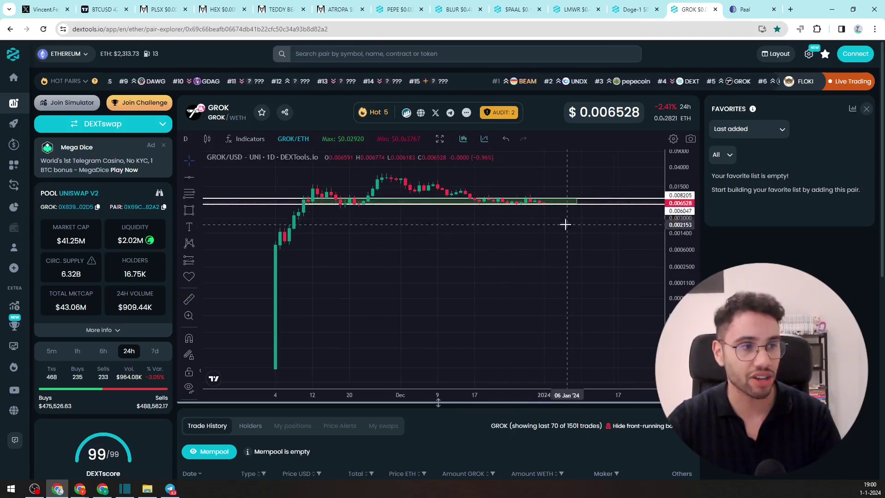
pyautogui.scroll(2, 549, 239)
pyautogui.moveTo(548, 239); pyautogui.dragTo(448, 274)
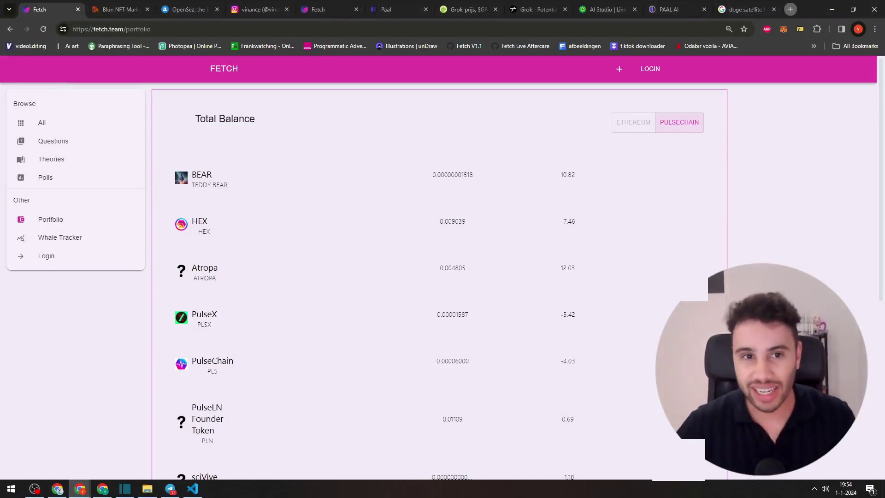
# - Point out the BEAR token in the PulseChain portfolio on Fetch and switch to the TEDDY BEAR chart in the DEX Screener window
pyautogui.moveTo(234, 199); pyautogui.dragTo(192, 171)
pyautogui.click(193, 171)
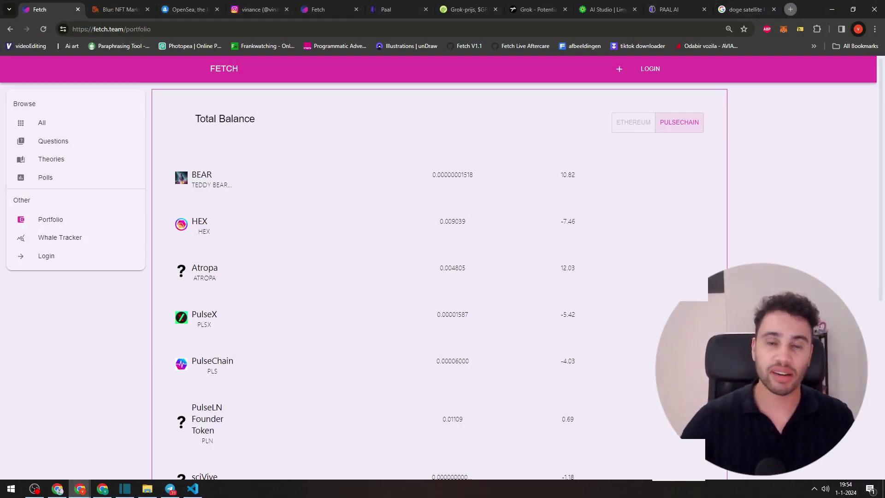
pyautogui.click(57, 488)
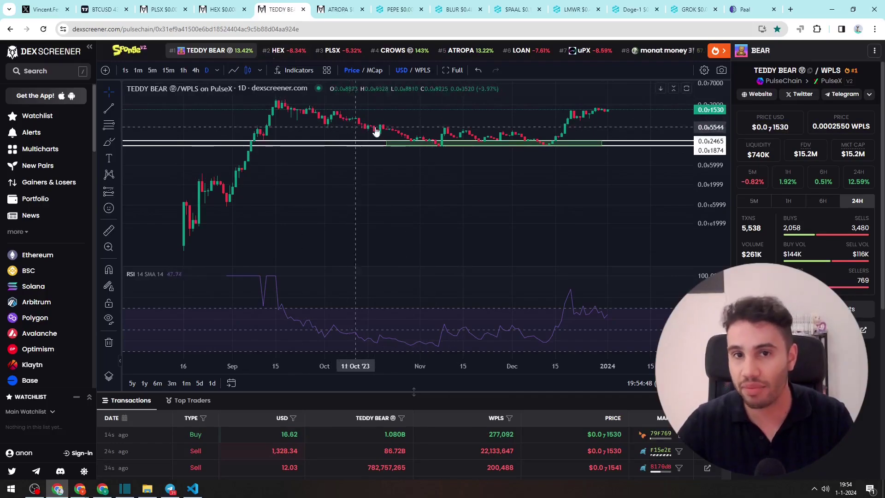
# - Maximize the price pane of the TEDDY BEAR chart over the RSI and point out the green zone between the two white lines
pyautogui.doubleClick(468, 214)
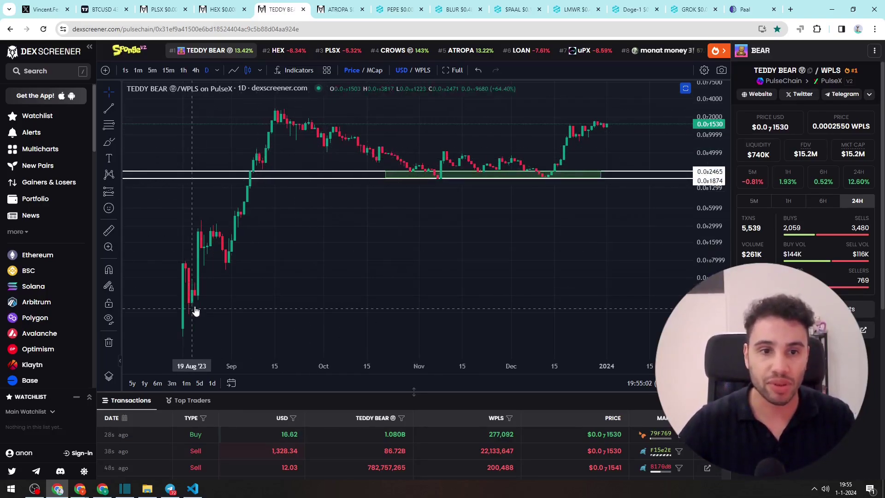
pyautogui.moveTo(414, 190); pyautogui.dragTo(383, 189)
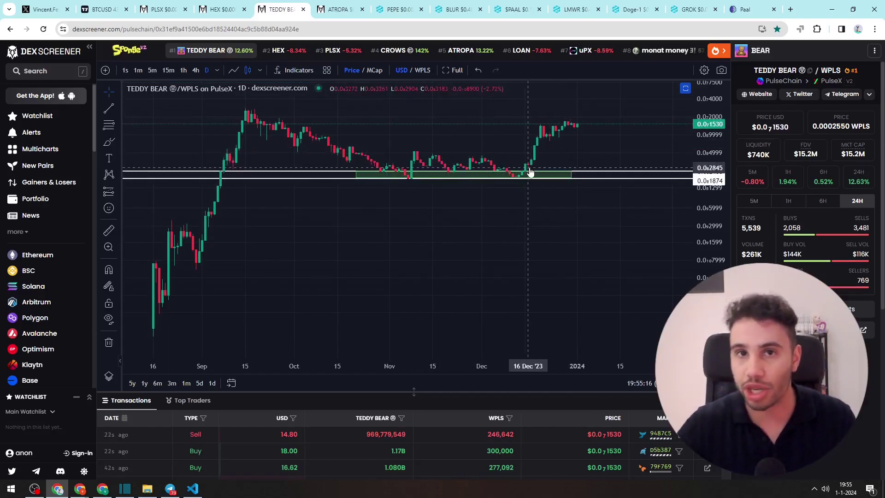
pyautogui.click(574, 178)
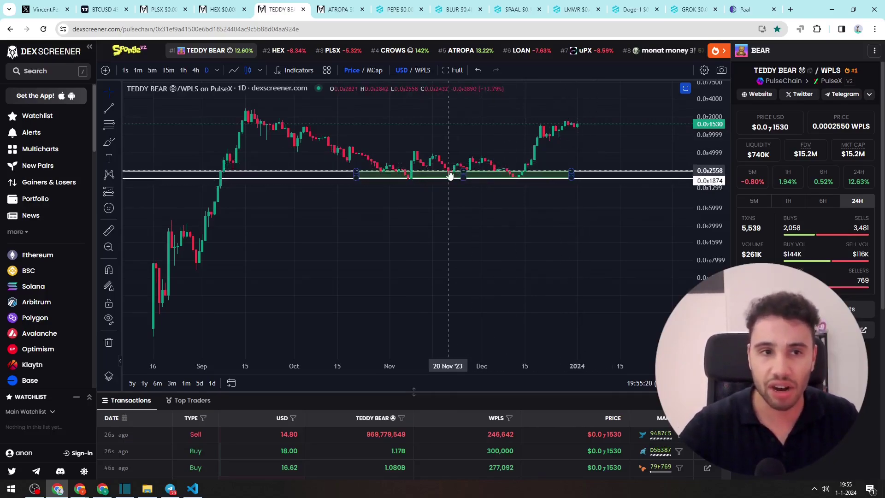
pyautogui.click(407, 198)
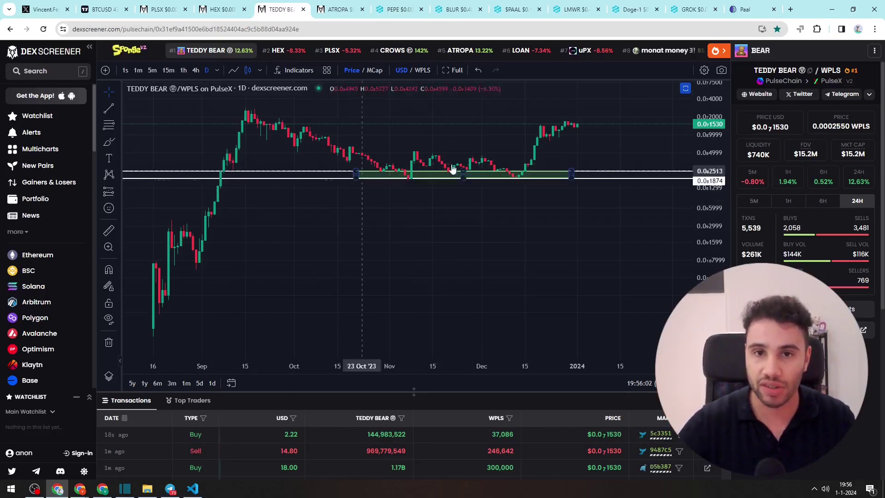
# - Switch the TEDDY BEAR price scale to Regular with the full history since August 2023 in view
pyautogui.rightClick(712, 152)
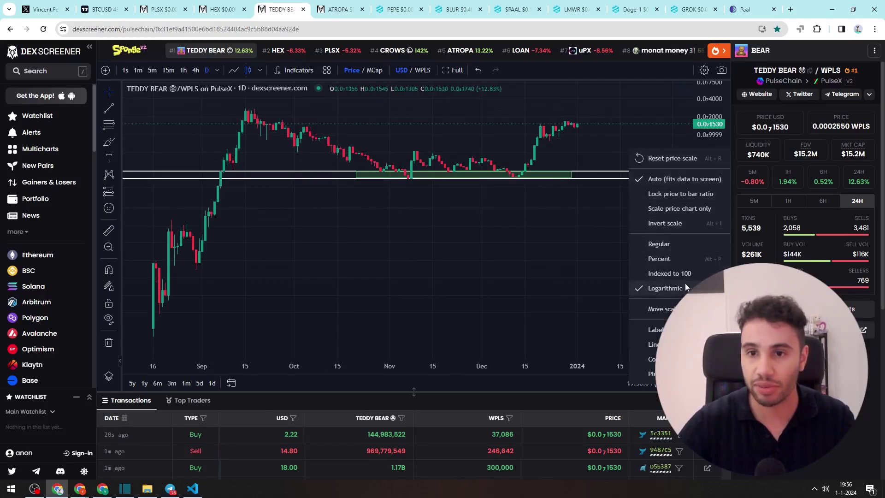
pyautogui.click(677, 244)
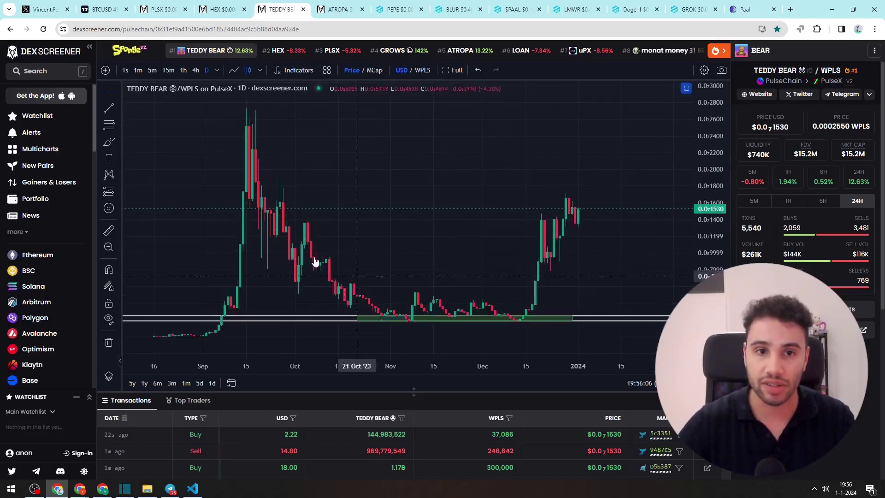
pyautogui.scroll(-3, 318, 258)
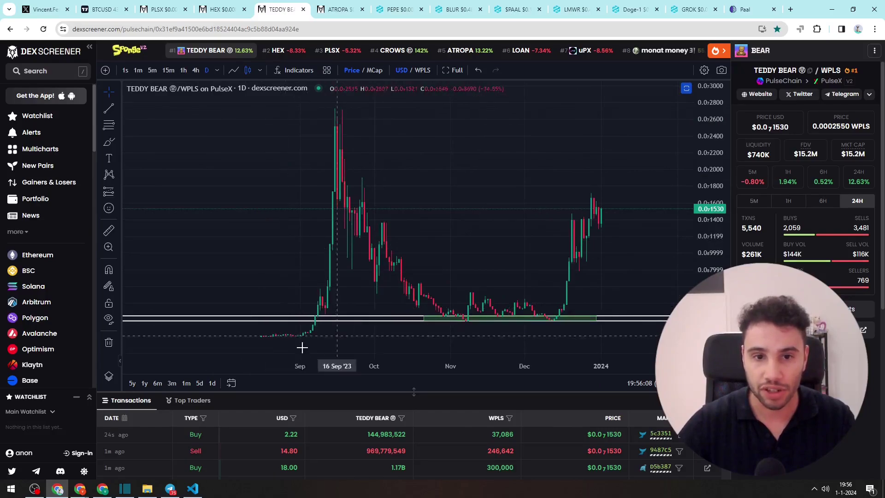
pyautogui.hscroll(1, 507, 267)
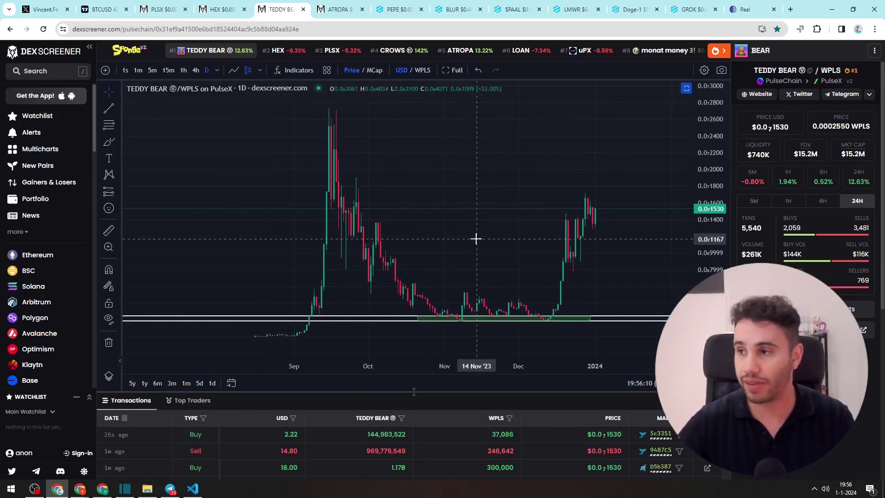
pyautogui.hscroll(5, 299, 159)
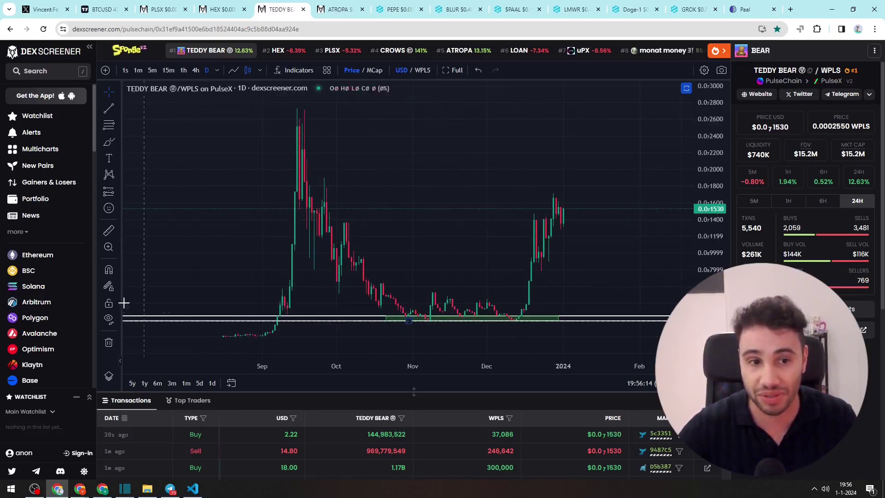
# - Measure the price drop on the TEDDY BEAR chart from the September 2023 peak down to the green zone
pyautogui.click(108, 246)
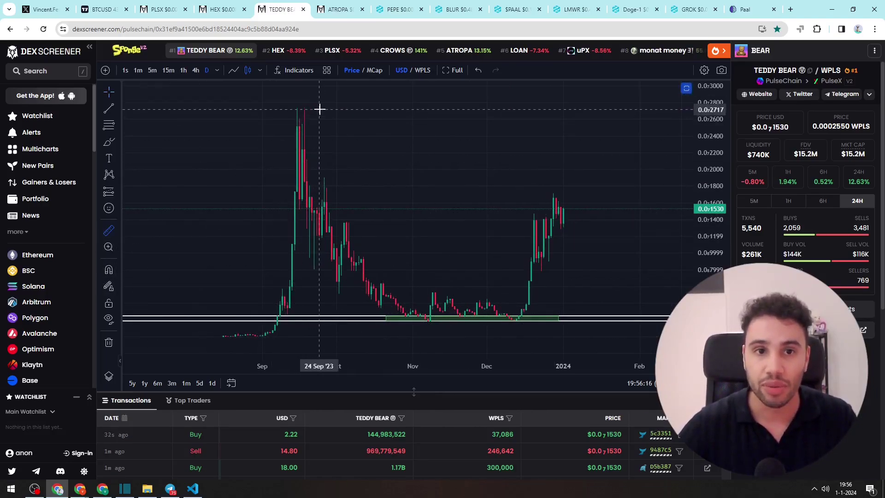
pyautogui.click(320, 109)
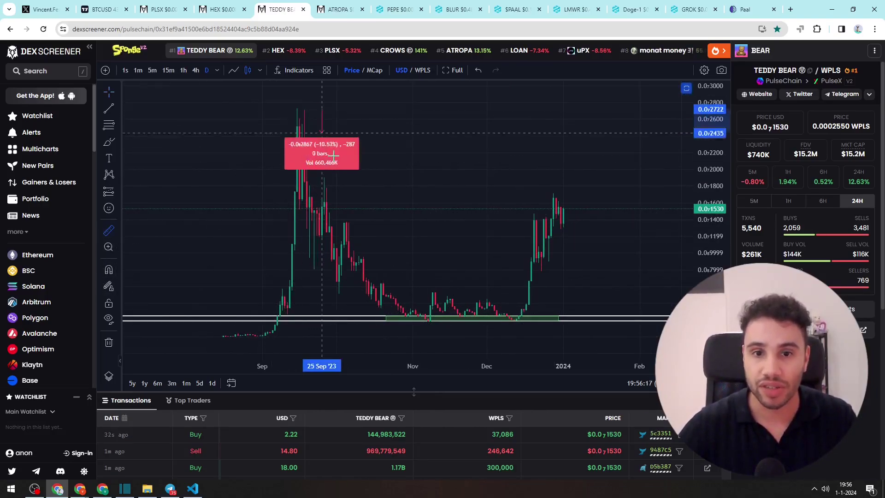
pyautogui.click(557, 322)
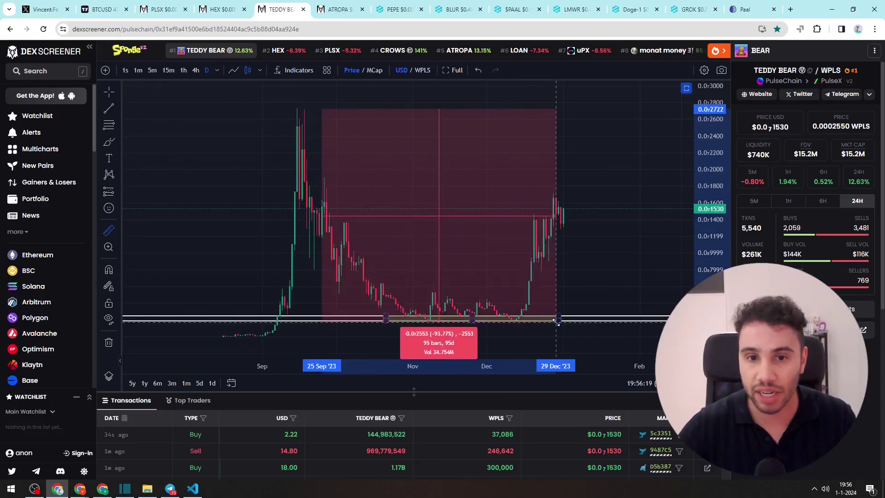
# - Clear the measurement and set the TEDDY BEAR price scale to Logarithmic, keeping the candles since mid-August 2023 in view
pyautogui.rightClick(717, 252)
pyautogui.click(657, 297)
pyautogui.click(494, 246)
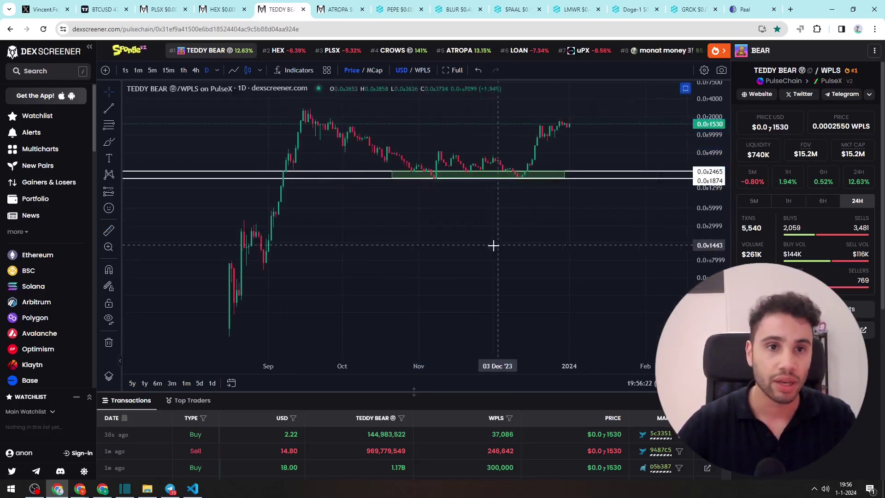
pyautogui.scroll(3, 450, 249)
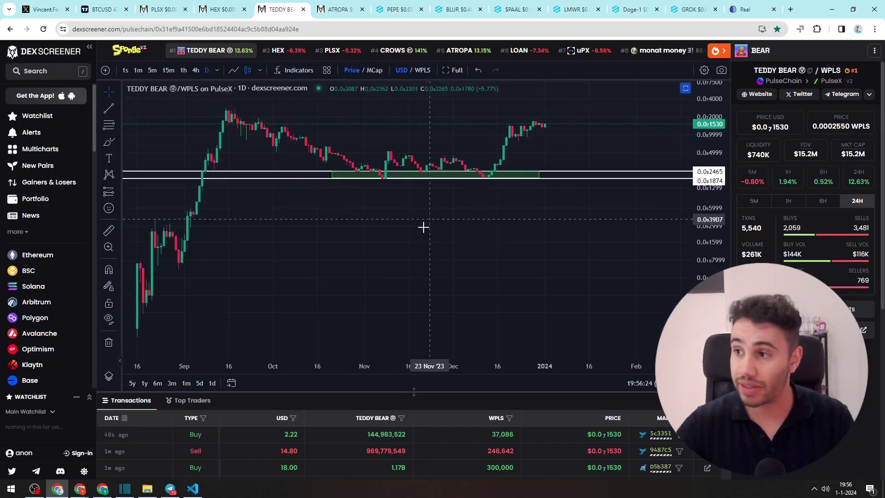
pyautogui.moveTo(393, 194); pyautogui.dragTo(450, 144)
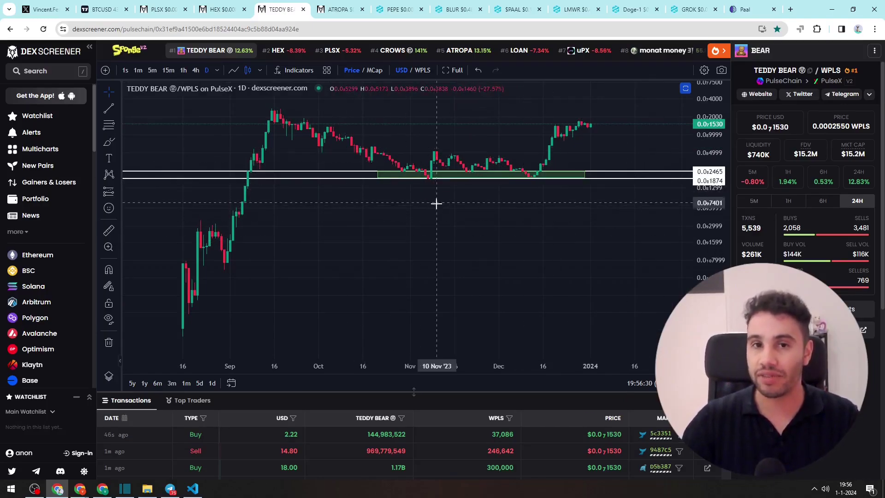
# - Set the TEDDY BEAR price scale to Regular again to compare the chart's shape
pyautogui.rightClick(714, 242)
pyautogui.click(302, 223)
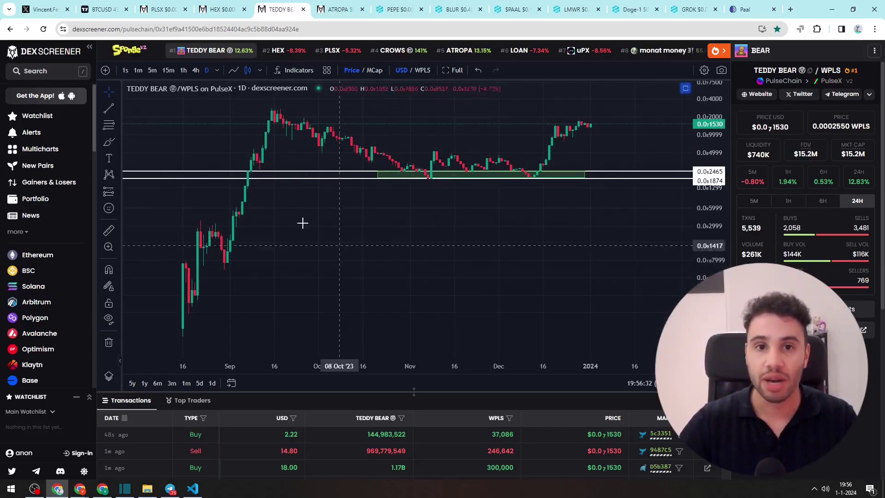
pyautogui.rightClick(723, 267)
pyautogui.click(651, 255)
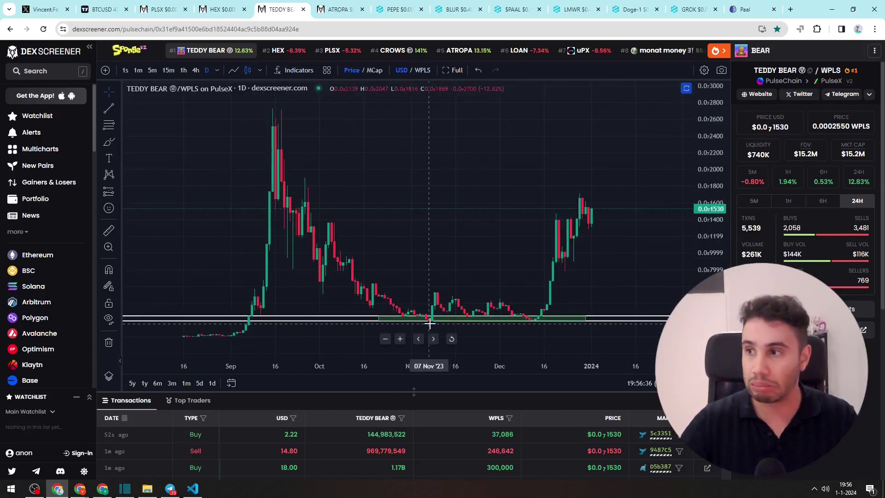
# - Return the TEDDY BEAR price scale to Logarithmic and review the price movement around the green zone
pyautogui.rightClick(712, 258)
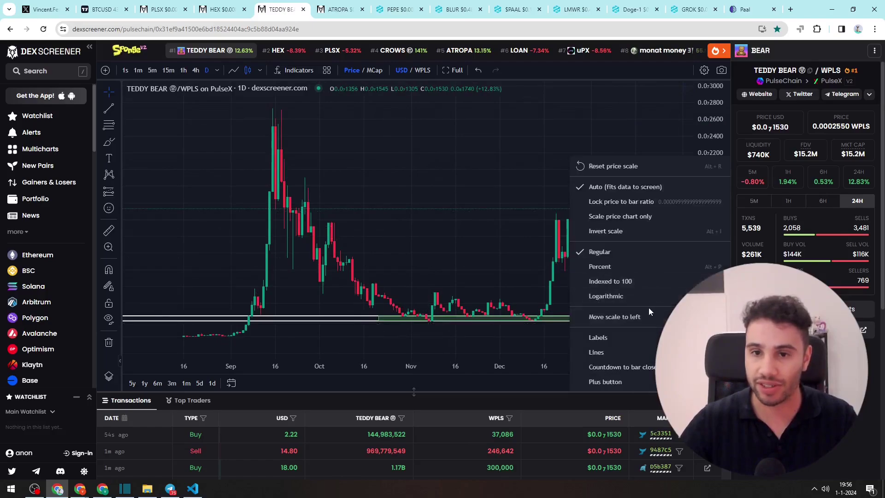
pyautogui.click(650, 297)
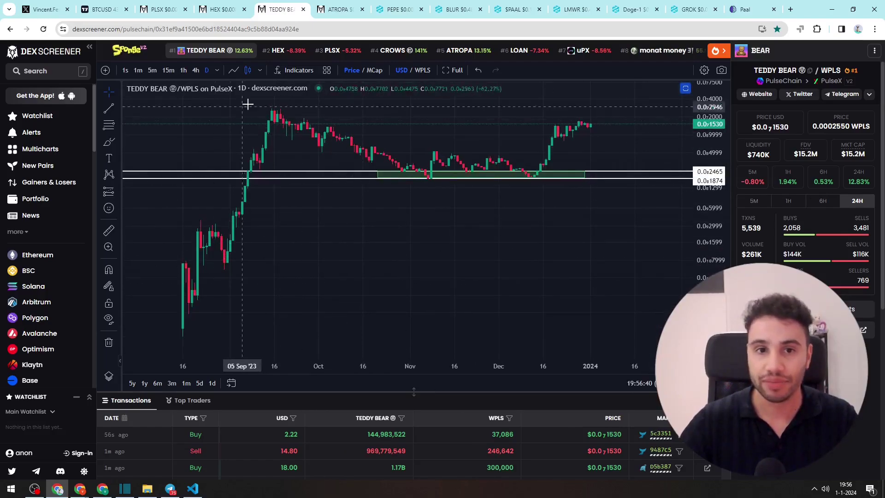
pyautogui.moveTo(451, 139); pyautogui.dragTo(436, 141)
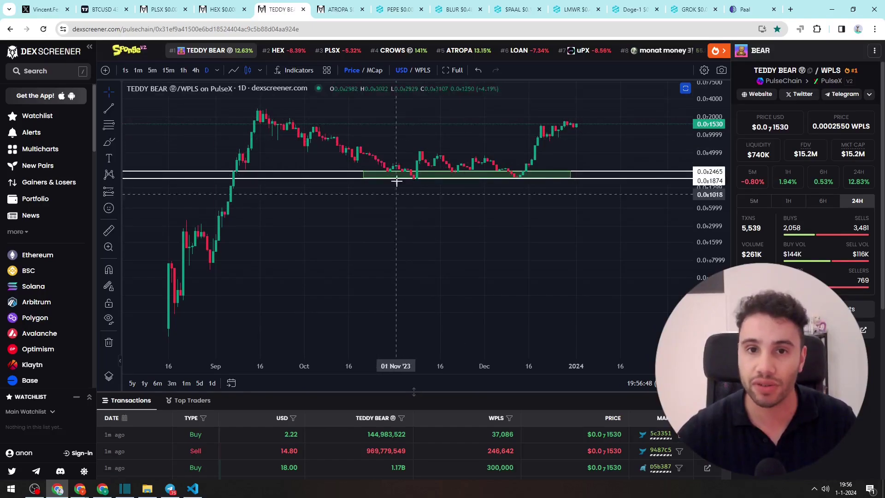
pyautogui.moveTo(398, 144); pyautogui.dragTo(362, 131)
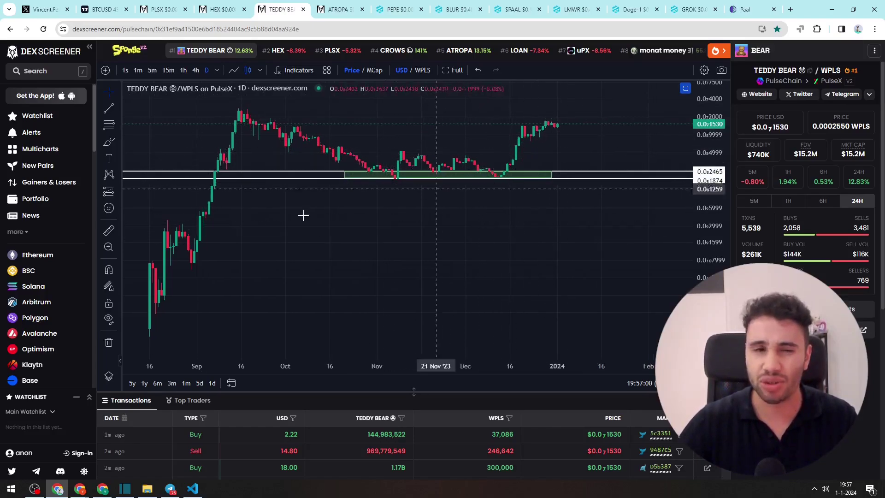
# - Measure the TEDDY BEAR price rise from the green zone at 23 December 2023 up to the current price level
pyautogui.click(108, 230)
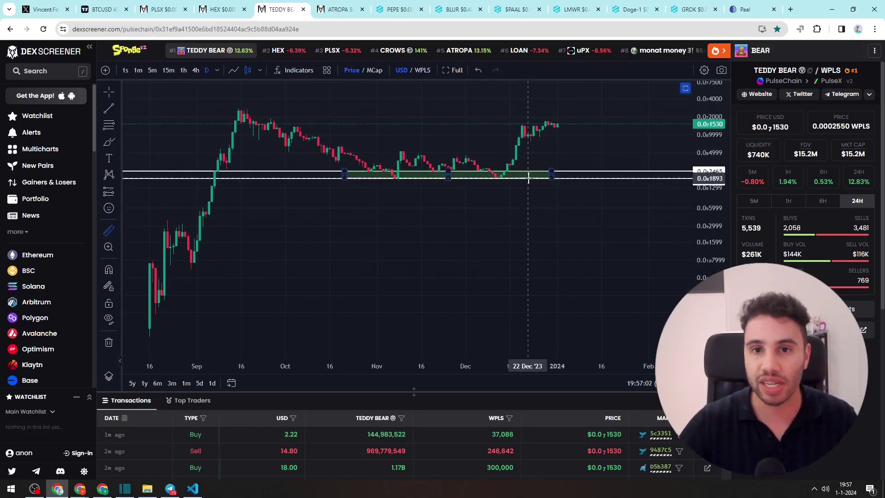
pyautogui.click(530, 178)
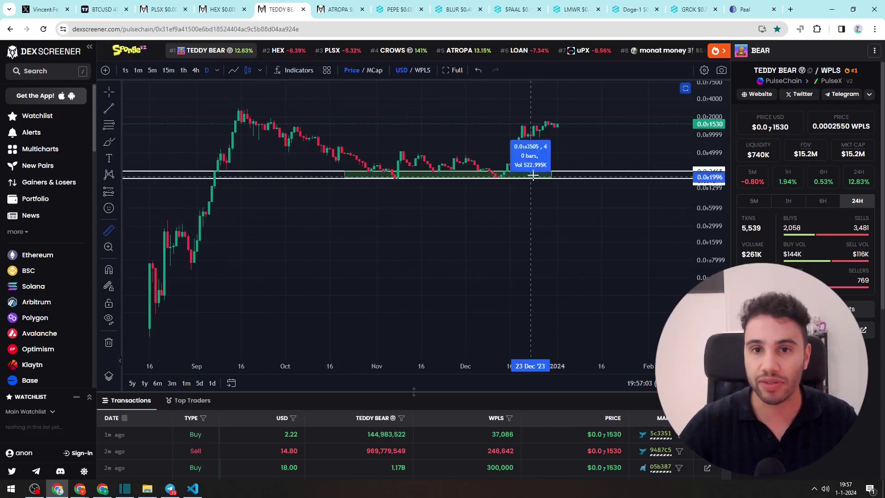
pyautogui.click(109, 143)
# - Measure the rise with a Price Range from the green zone's lower line in mid-December 2023 to the current price, and remove it
pyautogui.click(106, 198)
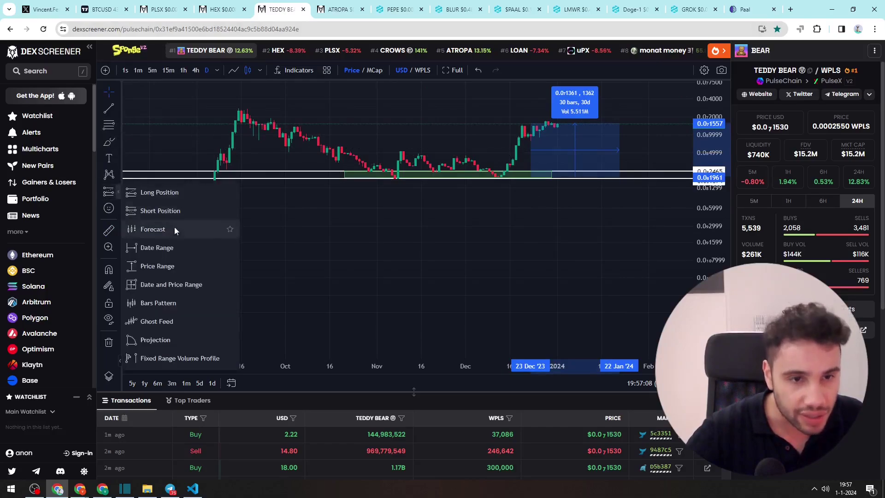
pyautogui.click(162, 246)
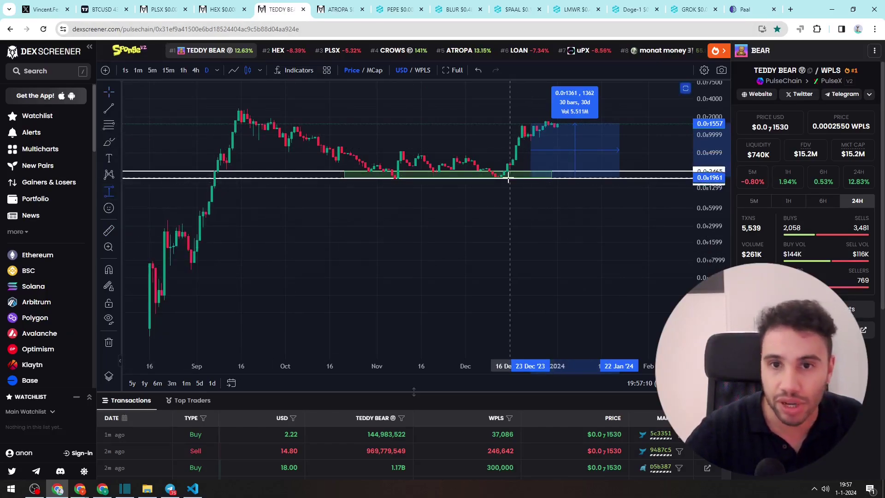
pyautogui.click(509, 178)
pyautogui.click(619, 123)
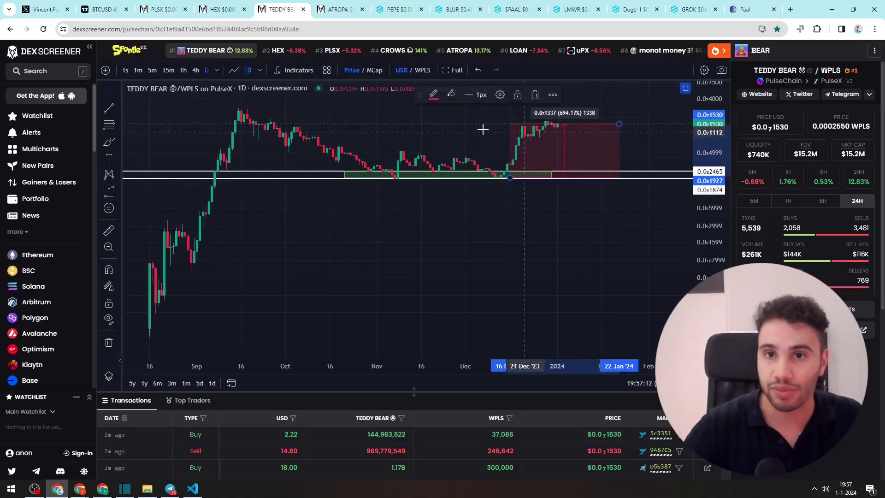
pyautogui.click(578, 188)
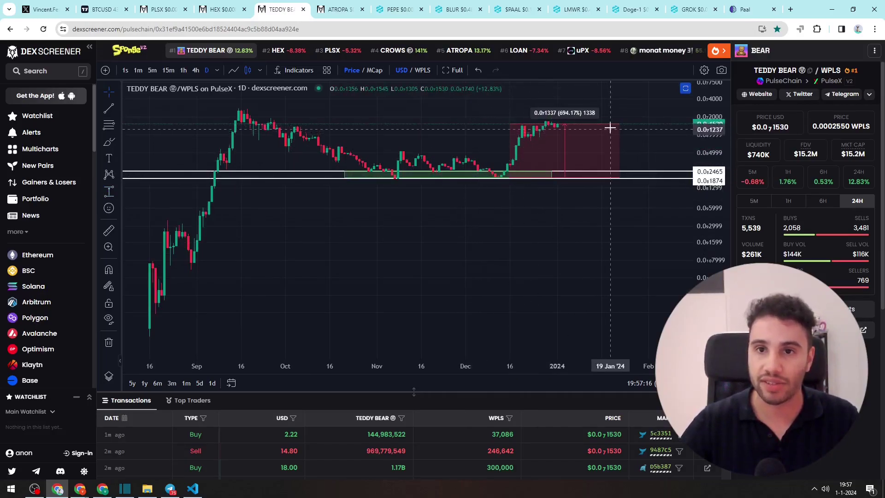
pyautogui.click(595, 148)
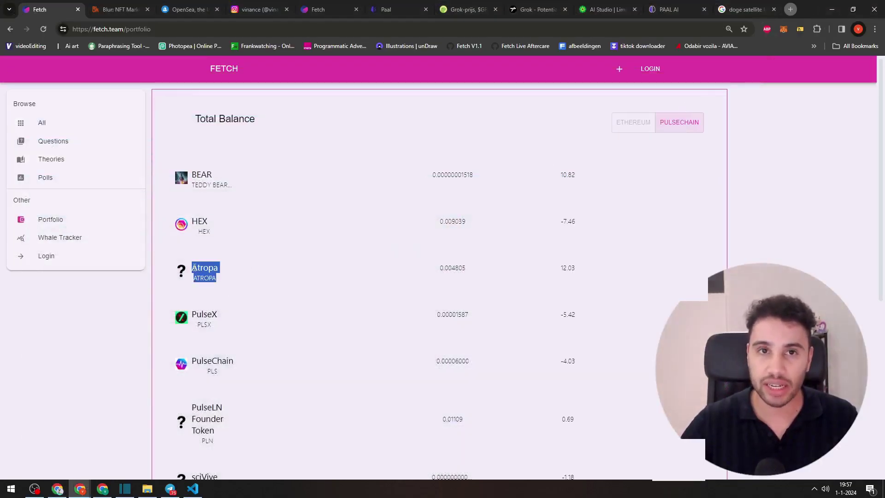
# - Return from the Fetch portfolio to DEX Screener, open the ATROPA chart and set its price scale to Regular
pyautogui.click(57, 488)
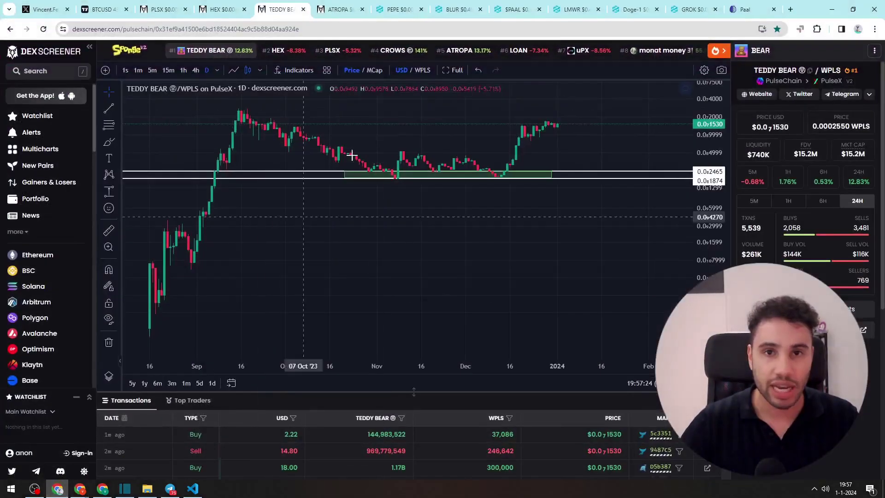
pyautogui.click(334, 14)
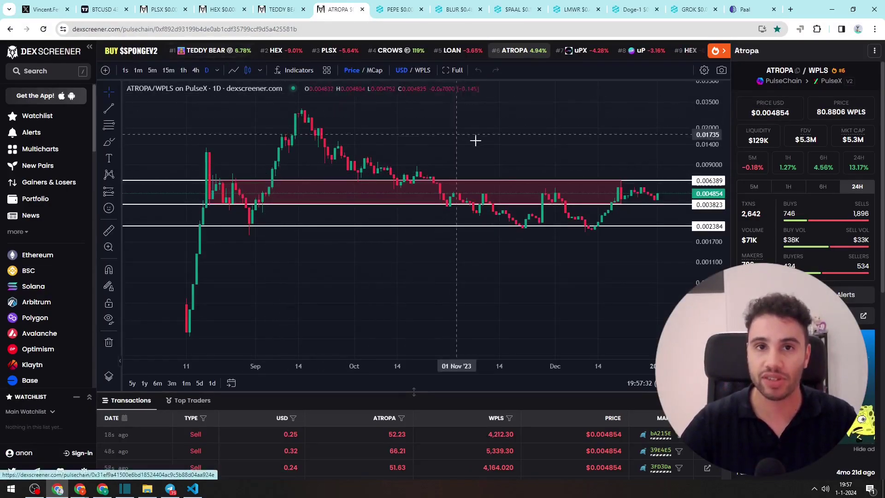
pyautogui.scroll(-3, 435, 137)
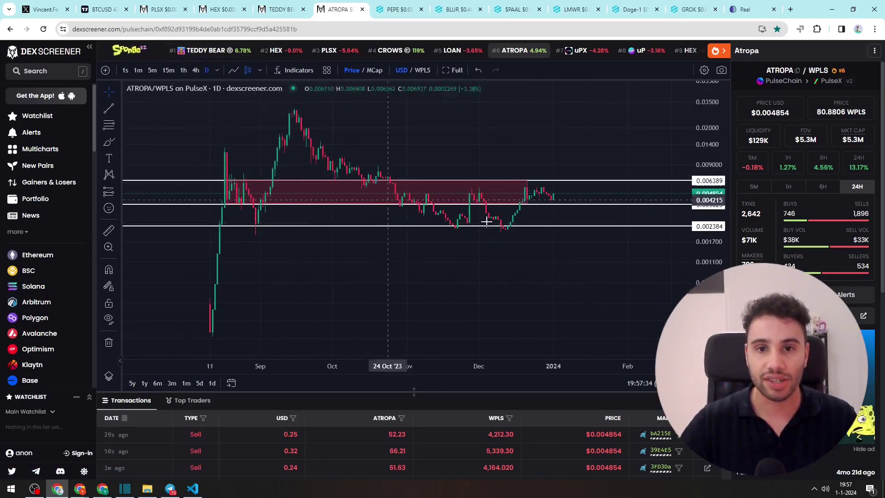
pyautogui.rightClick(677, 196)
pyautogui.click(674, 239)
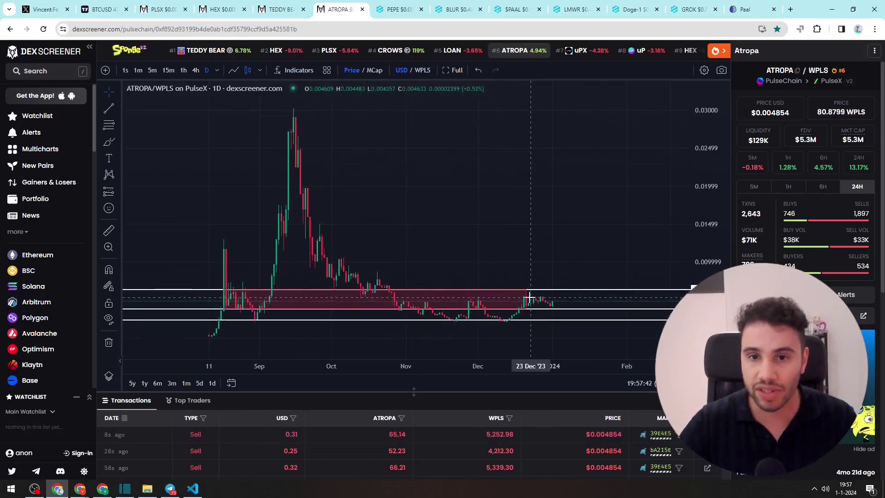
# - Extend the red zone to 9 January 2024 and draw a level trend line above it at about 0.00772, from 19 October 2023 to 13 January 2024
pyautogui.moveTo(531, 298); pyautogui.dragTo(572, 299)
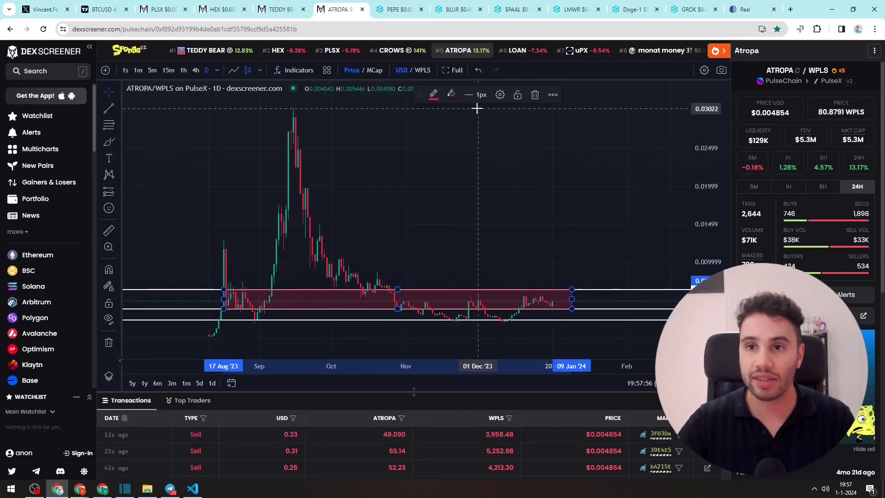
pyautogui.click(109, 108)
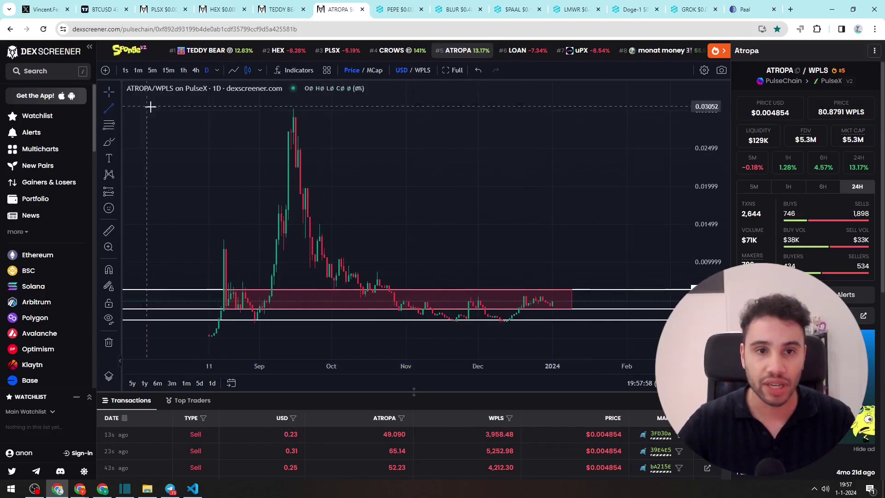
pyautogui.click(375, 280)
pyautogui.click(580, 274)
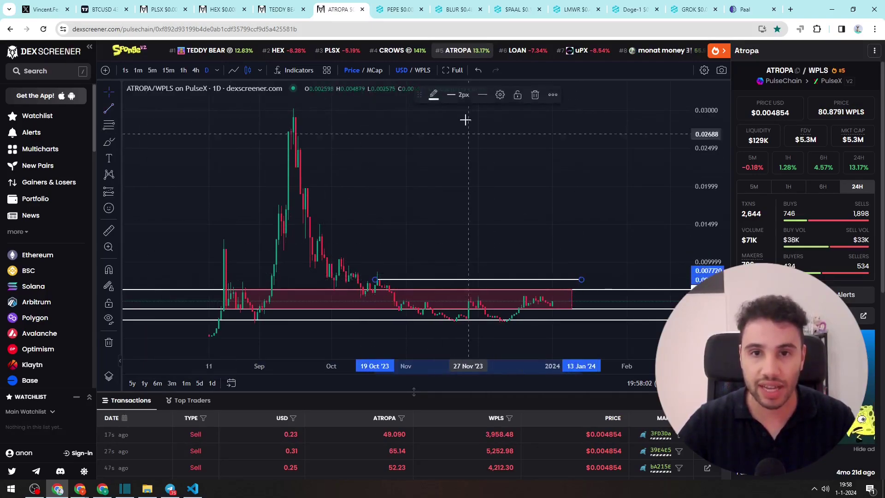
# - Recolour the level trend line at about 0.00772 on the ATROPA chart red and deselect it
pyautogui.click(433, 94)
pyautogui.click(438, 123)
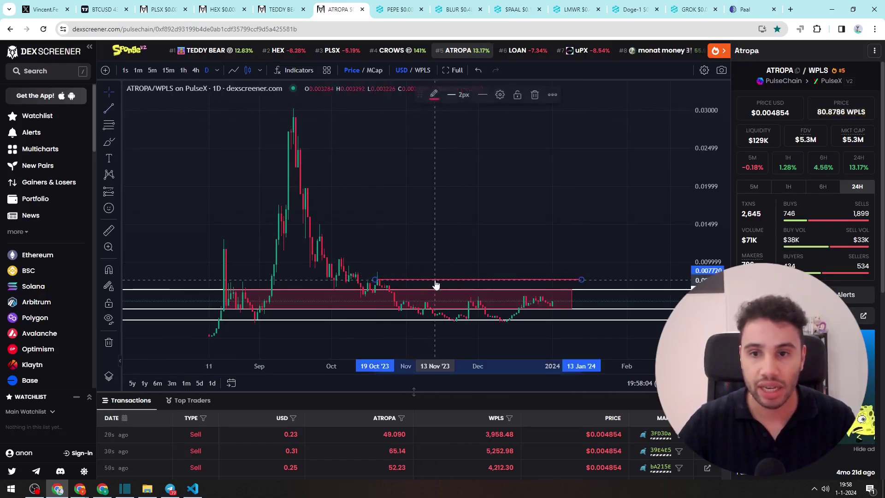
pyautogui.click(154, 211)
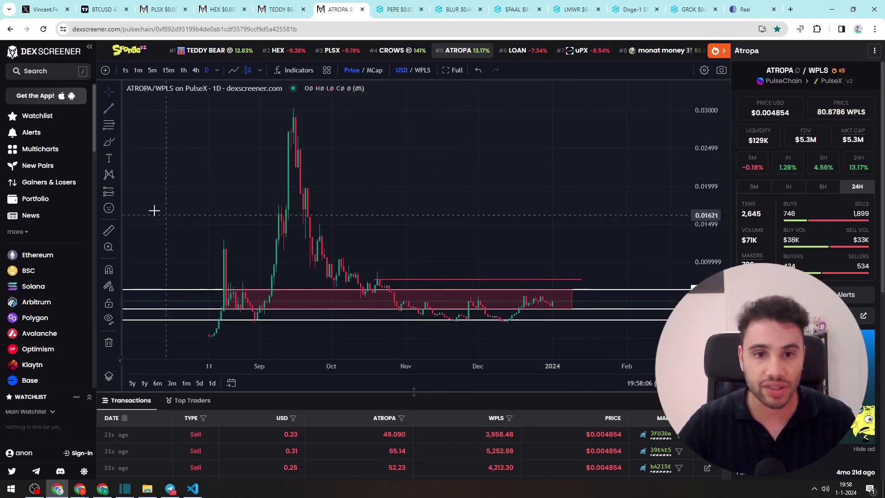
# - Draw a second level red trend line at about 0.01008, from 21 September 2023 to mid-January 2024
pyautogui.click(106, 112)
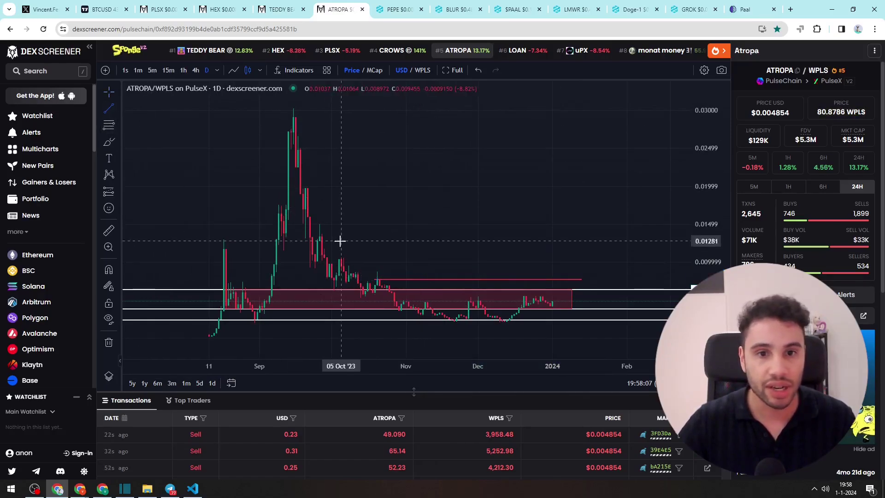
pyautogui.click(307, 262)
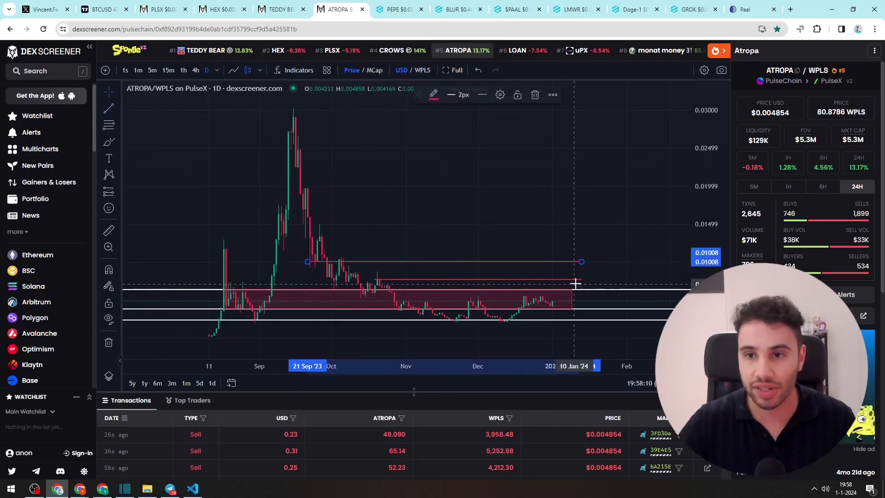
pyautogui.click(519, 267)
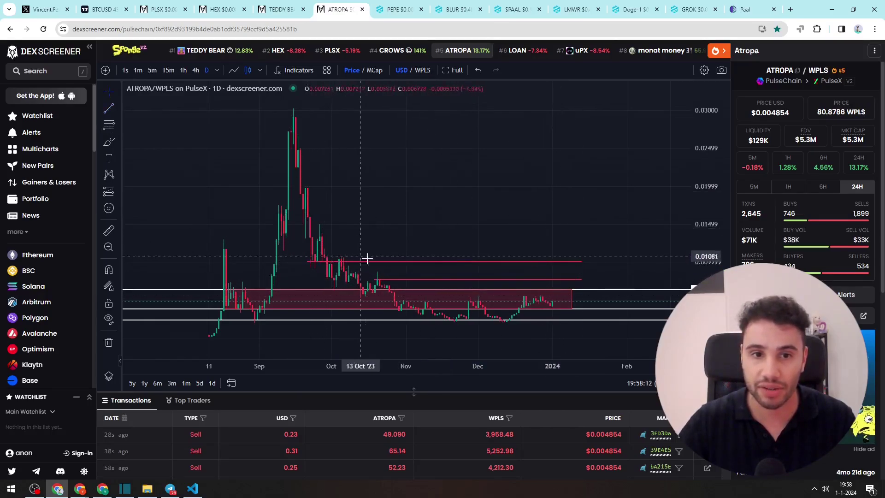
pyautogui.click(313, 266)
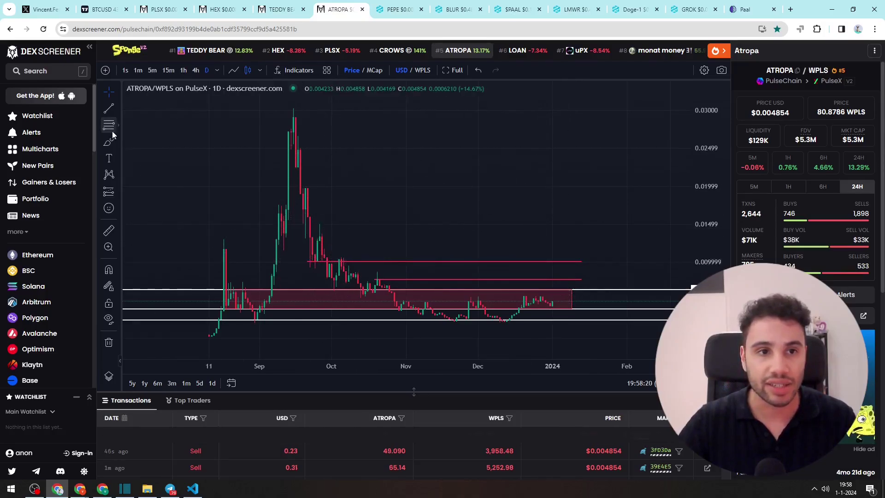
# - Draw a red rectangle zone between about 0.0134 and 0.015, from 6 September 2023 to the second half of February 2024
pyautogui.click(109, 158)
pyautogui.click(107, 144)
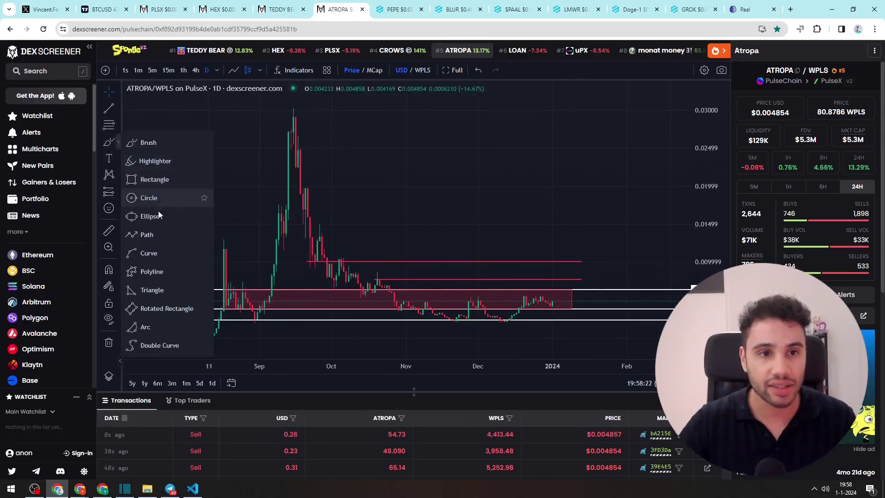
pyautogui.click(154, 178)
pyautogui.moveTo(271, 224)
pyautogui.mouseDown()
pyautogui.moveTo(407, 237)
pyautogui.moveTo(674, 236)
pyautogui.mouseUp()
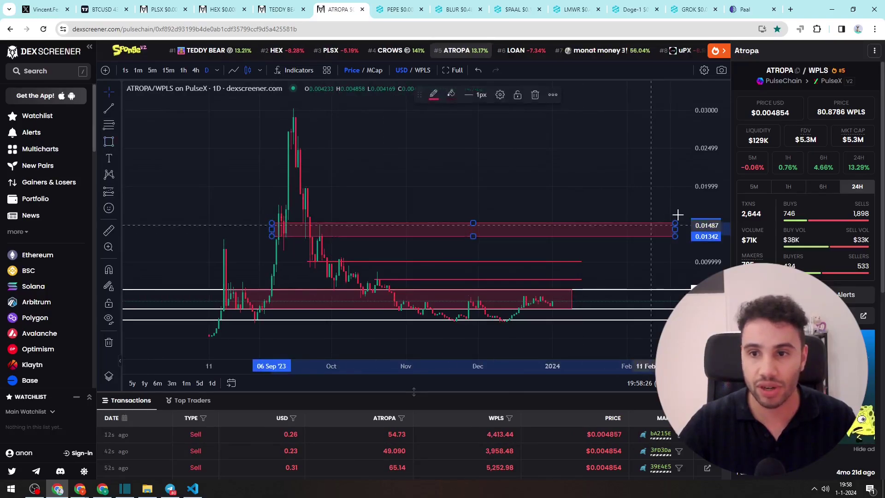
pyautogui.click(603, 211)
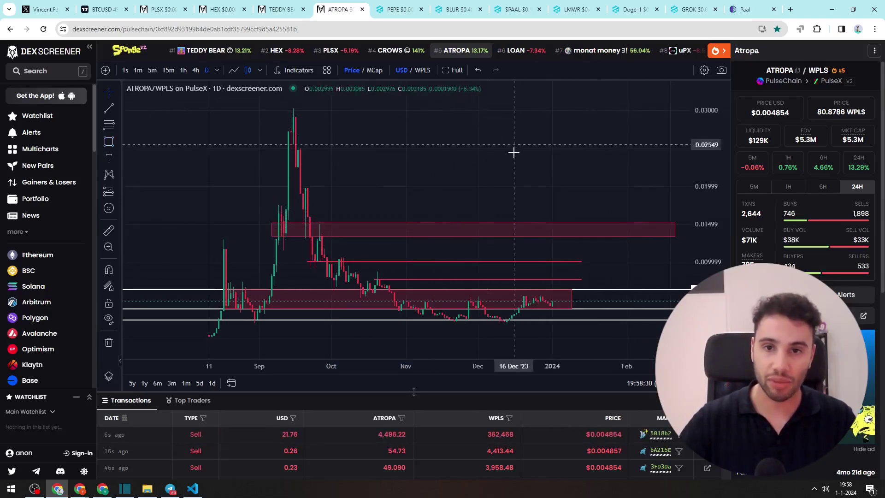
pyautogui.hscroll(2, 558, 201)
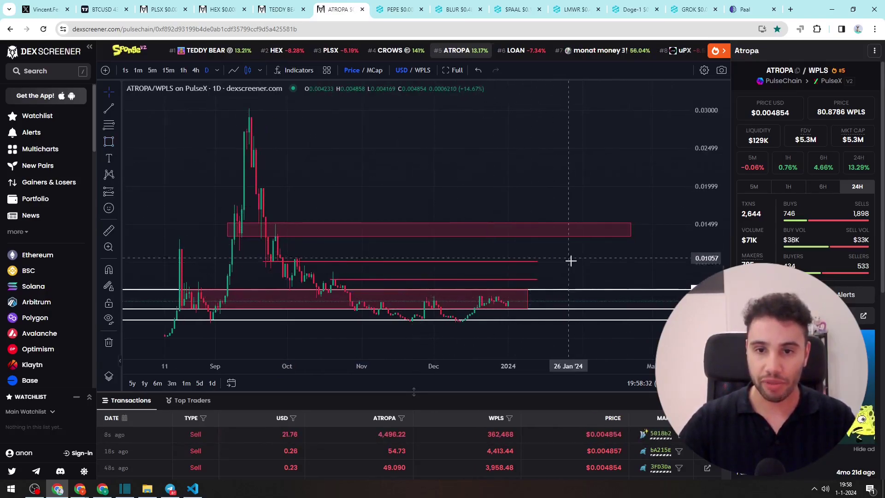
pyautogui.rightClick(704, 171)
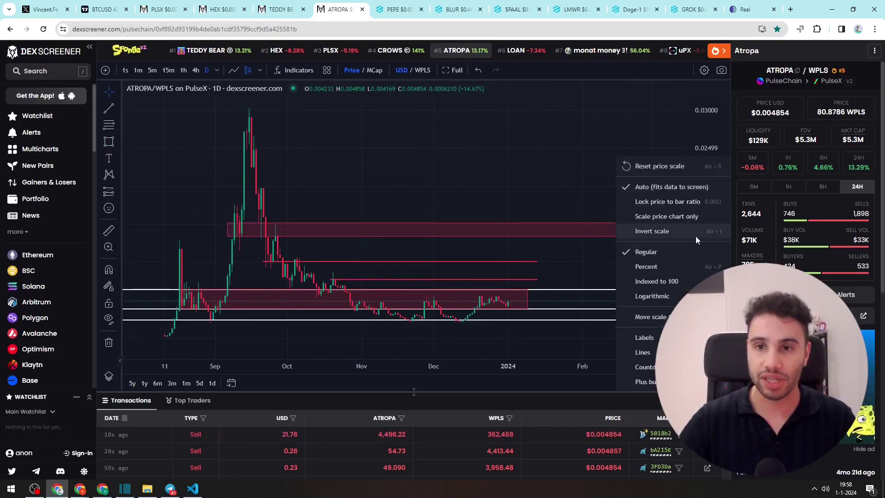
pyautogui.click(603, 243)
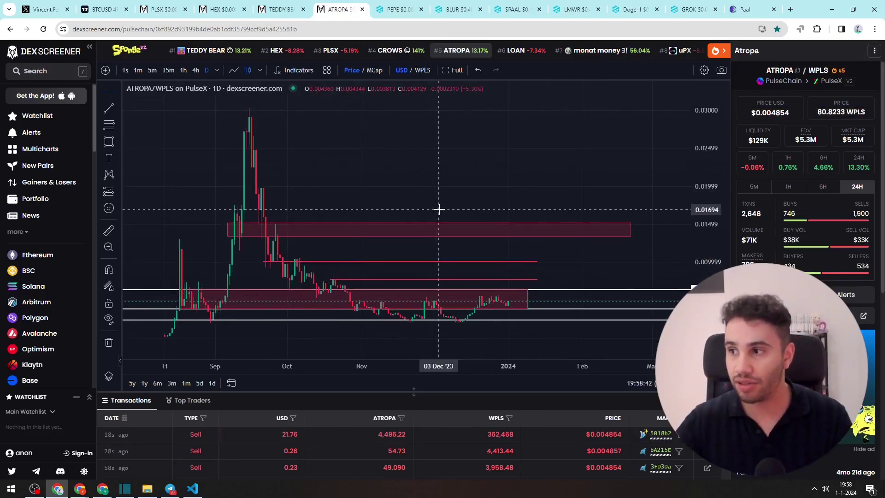
# - Measure the ATROPA price rise from the mid-December 2023 low up to the current price level, twice
pyautogui.click(109, 230)
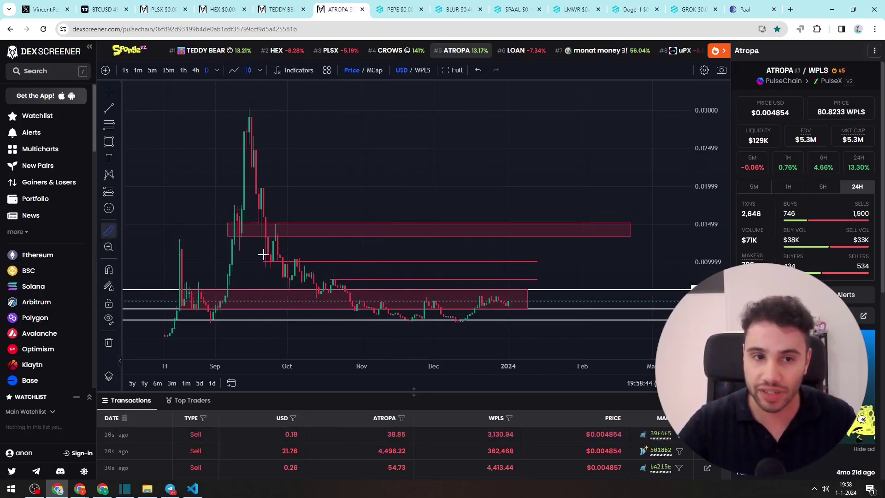
pyautogui.click(461, 322)
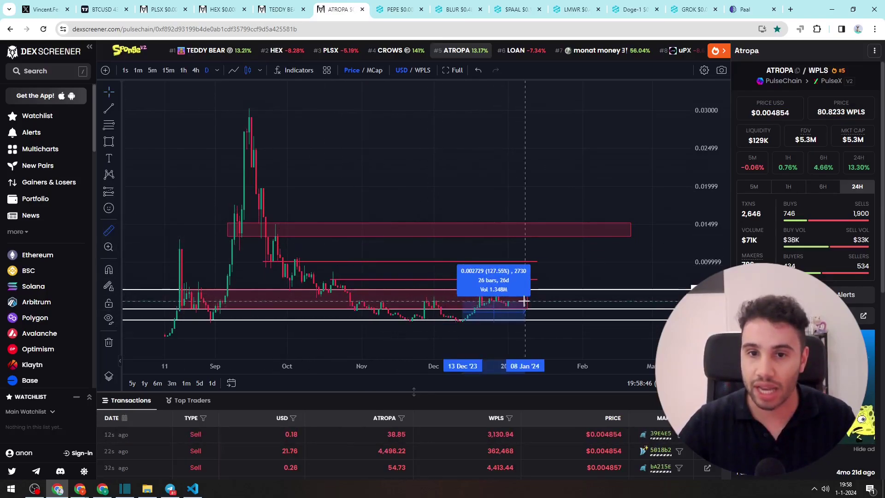
pyautogui.click(533, 210)
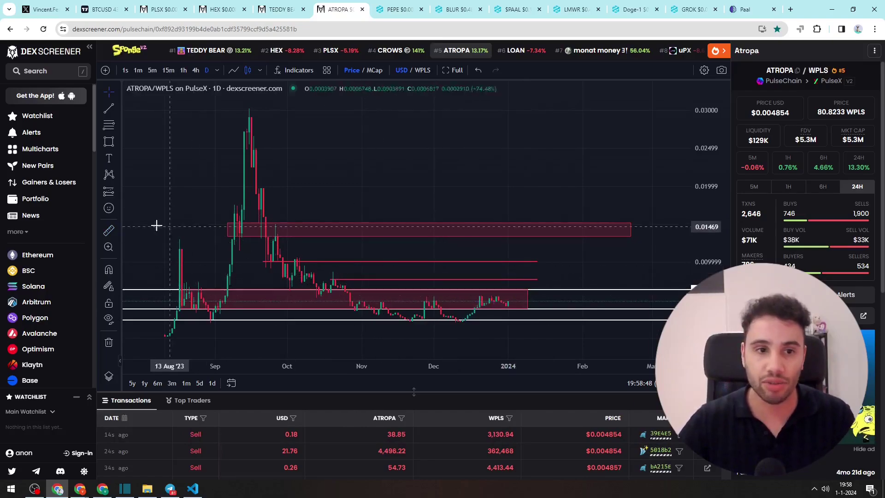
pyautogui.click(108, 231)
pyautogui.click(470, 321)
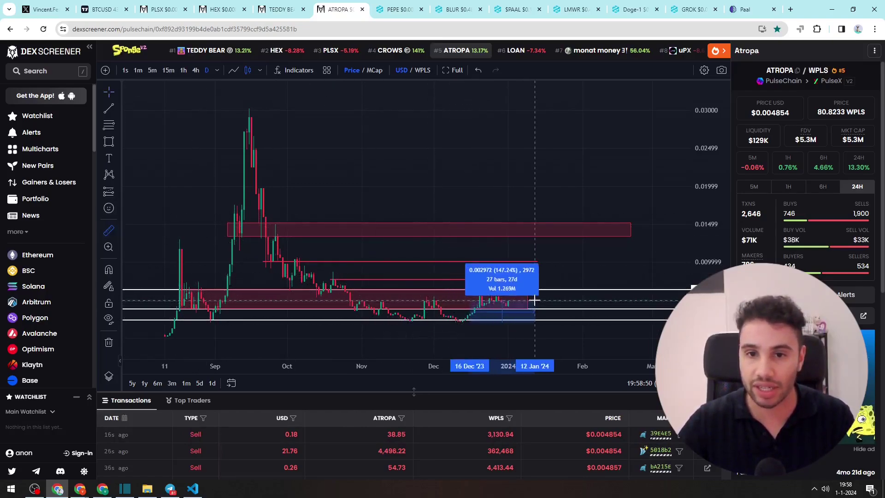
pyautogui.click(512, 274)
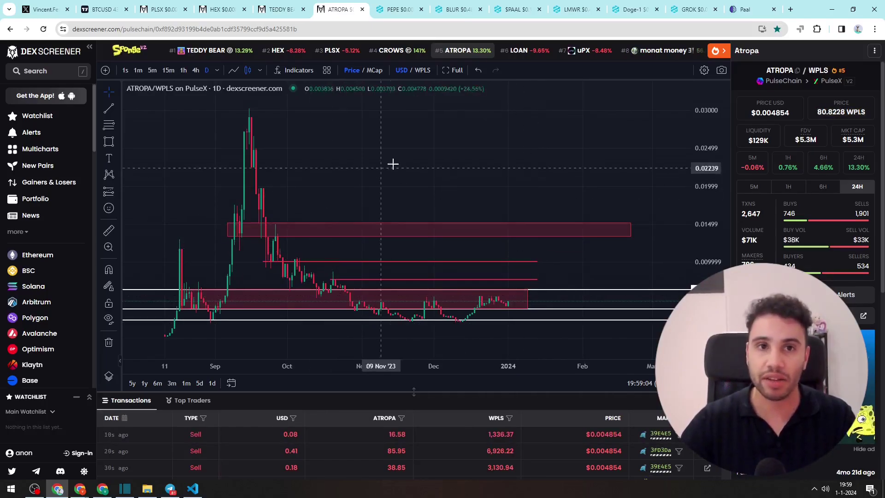
# - Look at the PulseChain tokens in the Fetch portfolio and return to DEX Screener's HEX chart
pyautogui.hotkey('alt', 'Tab')
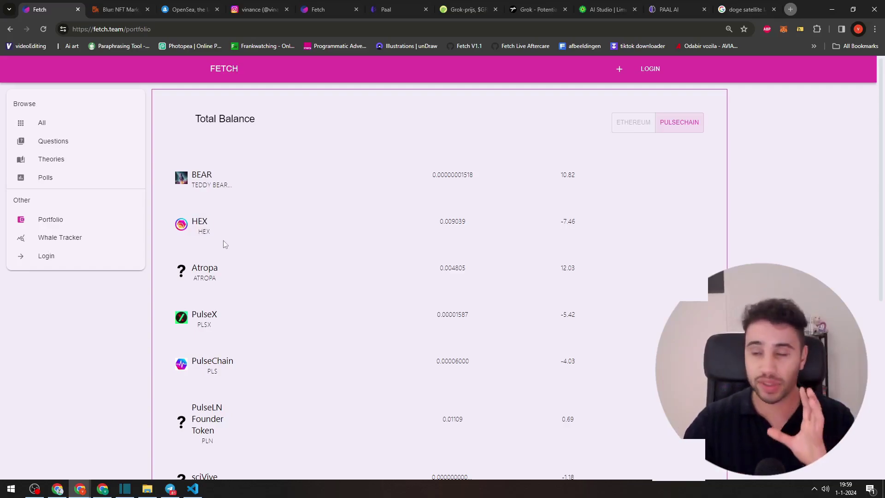
pyautogui.click(81, 488)
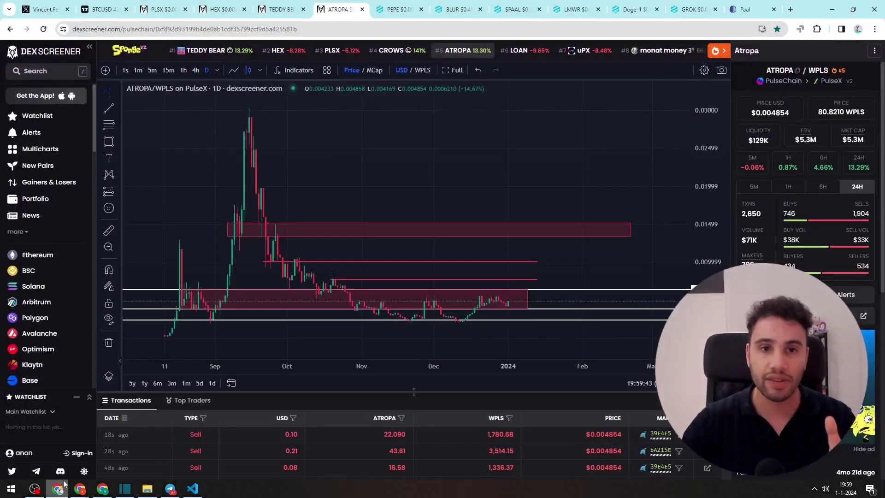
pyautogui.click(221, 9)
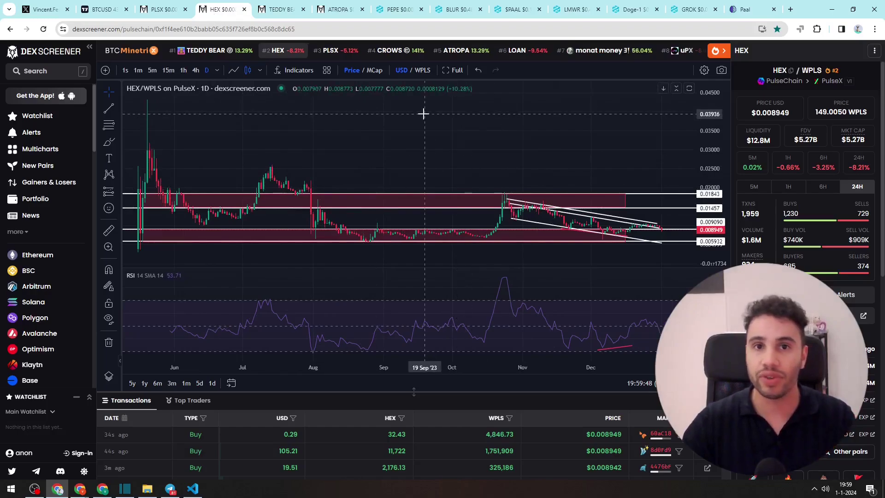
# - Open the bookmarked PulseDai chart in a new browser tab and place it between the PLSX and HEX tabs
pyautogui.click(790, 9)
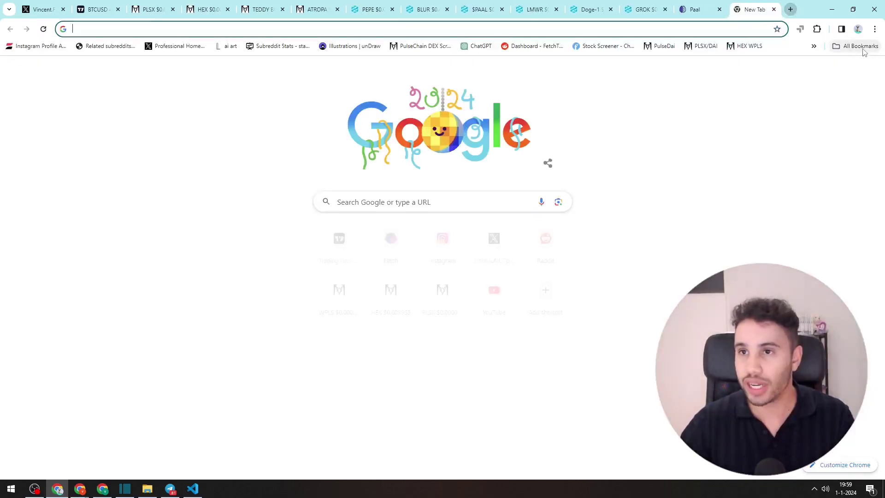
pyautogui.click(857, 46)
pyautogui.click(662, 46)
pyautogui.moveTo(735, 8); pyautogui.dragTo(210, 9)
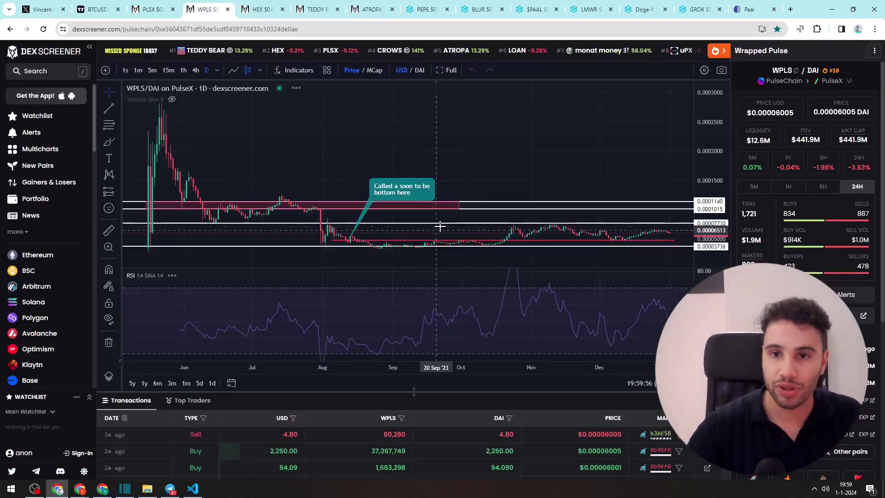
# - Look over the WPLS/DAI price history and return to the HEX chart, with room after January 2024
pyautogui.scroll(-3, 441, 225)
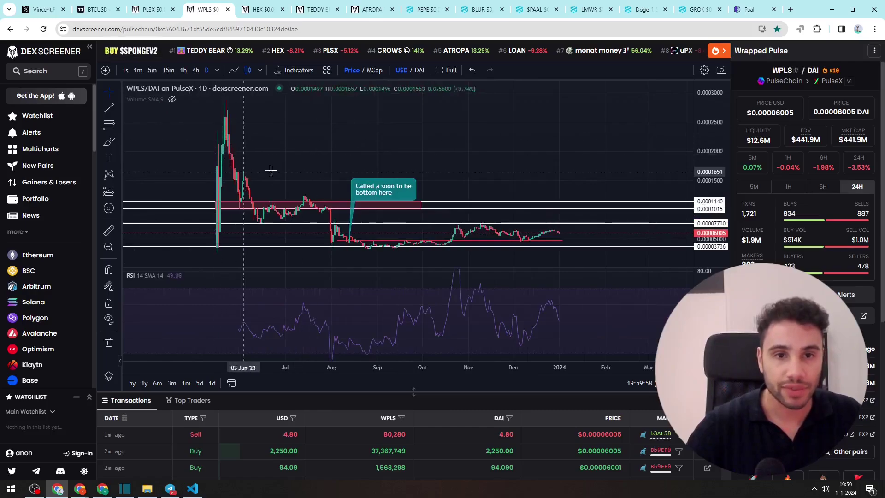
pyautogui.hotkey('ctrl', 'Tab')
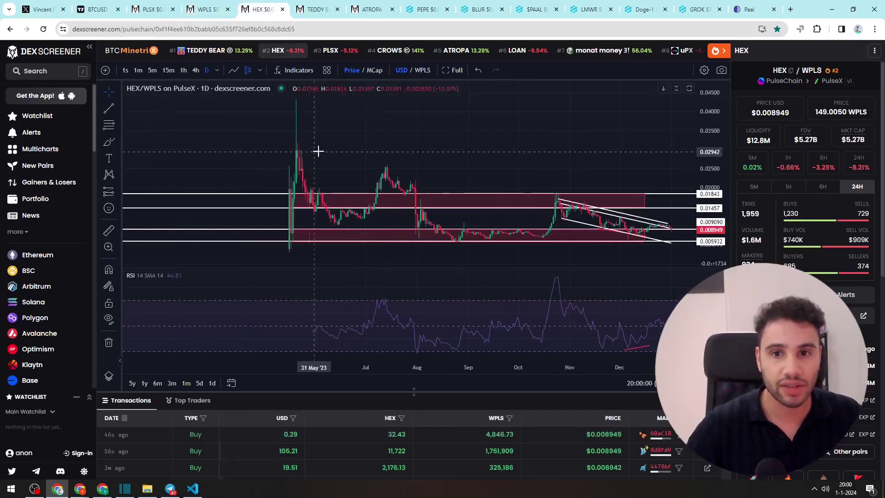
pyautogui.moveTo(413, 206); pyautogui.dragTo(330, 206)
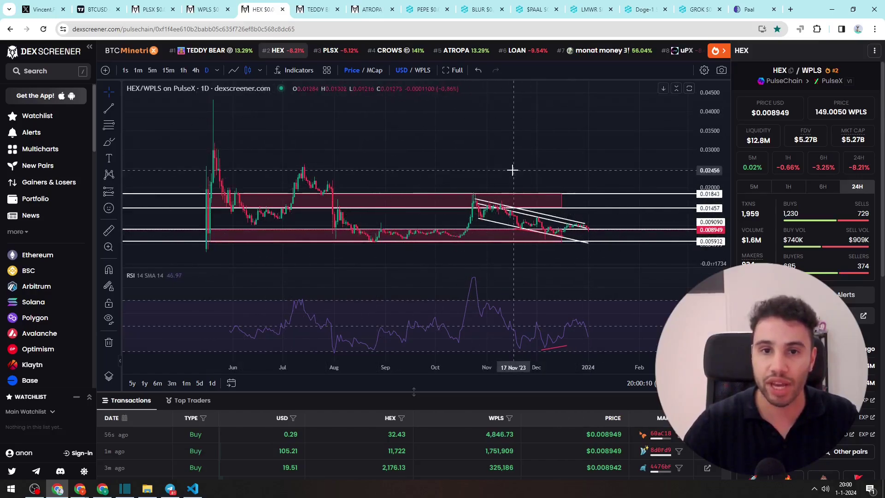
pyautogui.hscroll(1, 322, 161)
# - Draw a falling trend line on the HEX chart from 22 May 2023 at about 0.03196 to 20 January 2024 at about 0.009524
pyautogui.click(109, 111)
pyautogui.click(203, 142)
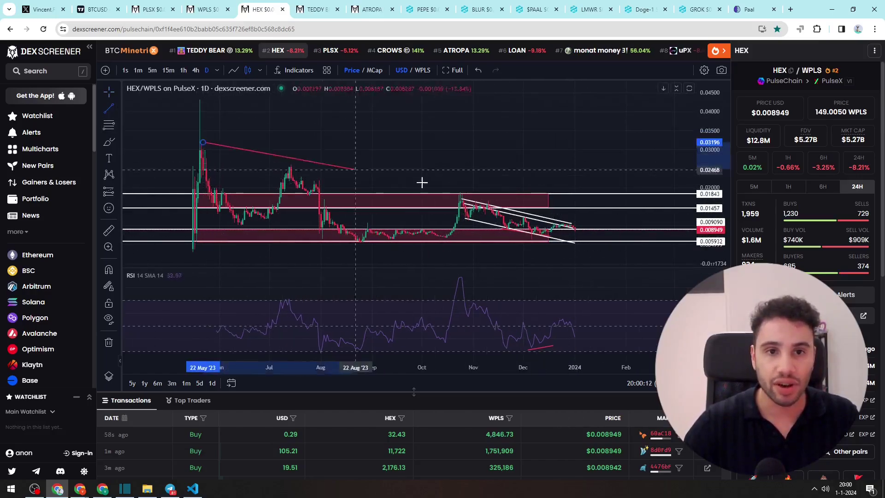
pyautogui.click(606, 227)
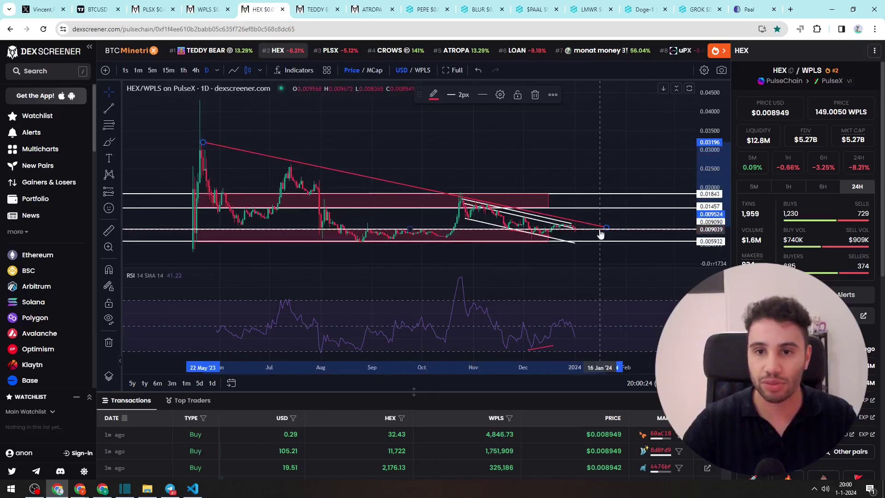
# - Draw a rising path arrow from the lower red zone in early January 2024 to about 0.034 in mid-February 2024
pyautogui.click(107, 148)
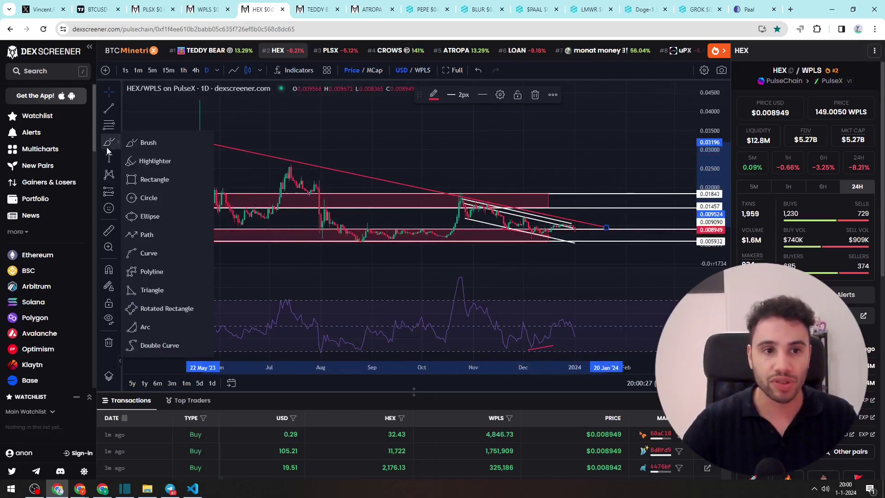
pyautogui.click(158, 233)
pyautogui.click(580, 239)
pyautogui.doubleClick(647, 138)
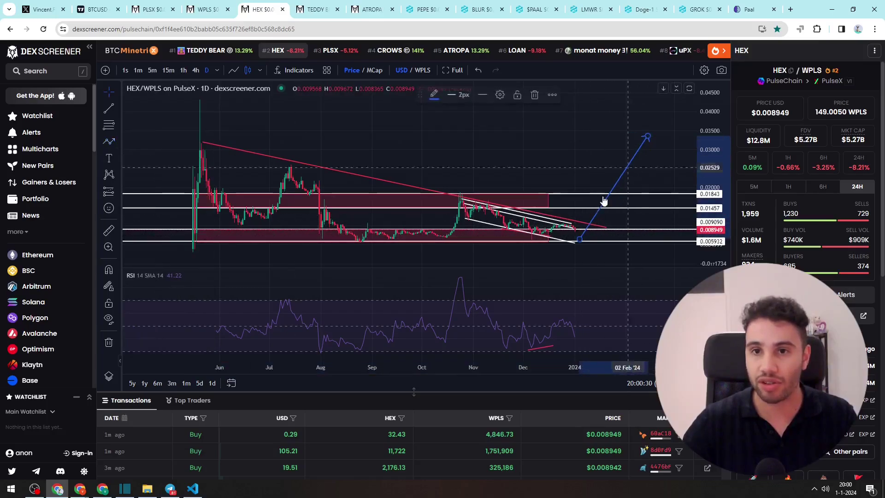
# - Delete the long falling red trend line from the HEX price chart
pyautogui.click(584, 227)
pyautogui.press('Delete')
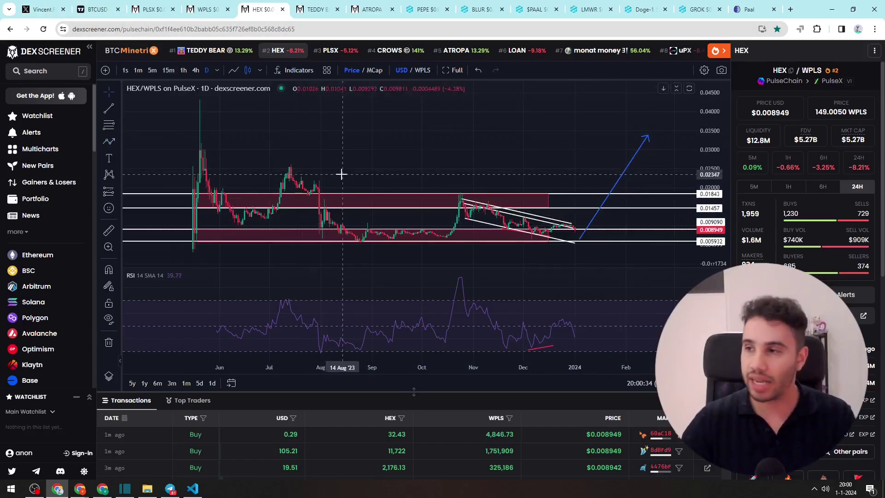
pyautogui.click(366, 197)
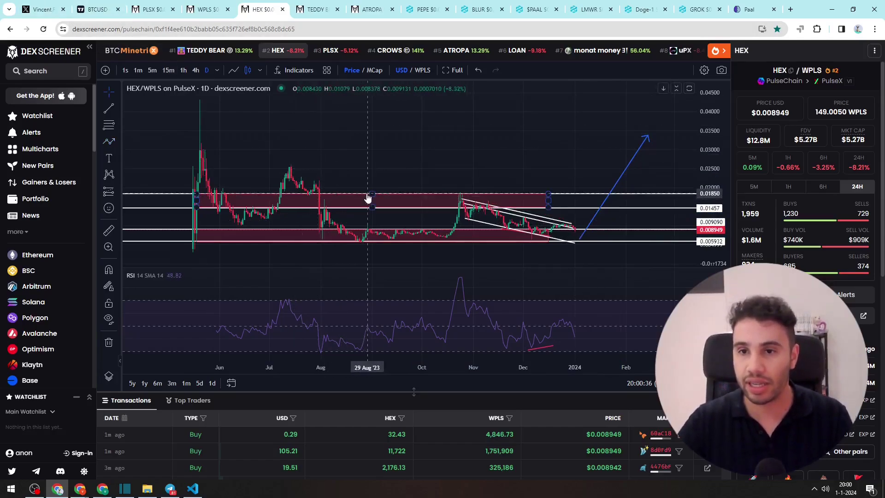
pyautogui.click(375, 210)
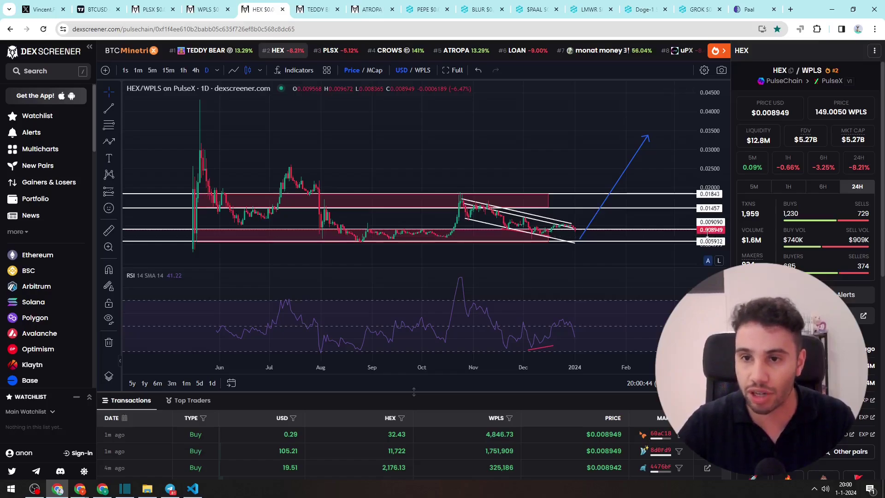
# - Switch to TradingView, load the favs watchlist and open the HEXUSDC_F6DC chart
pyautogui.click(97, 9)
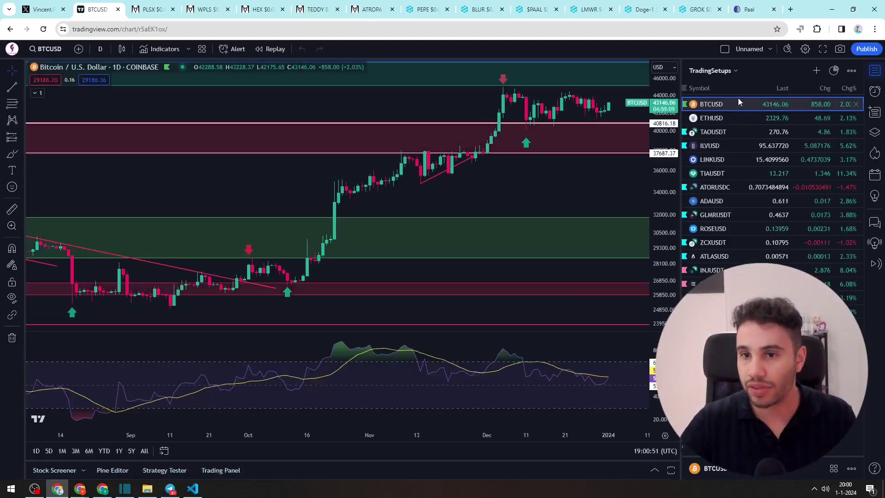
pyautogui.click(712, 70)
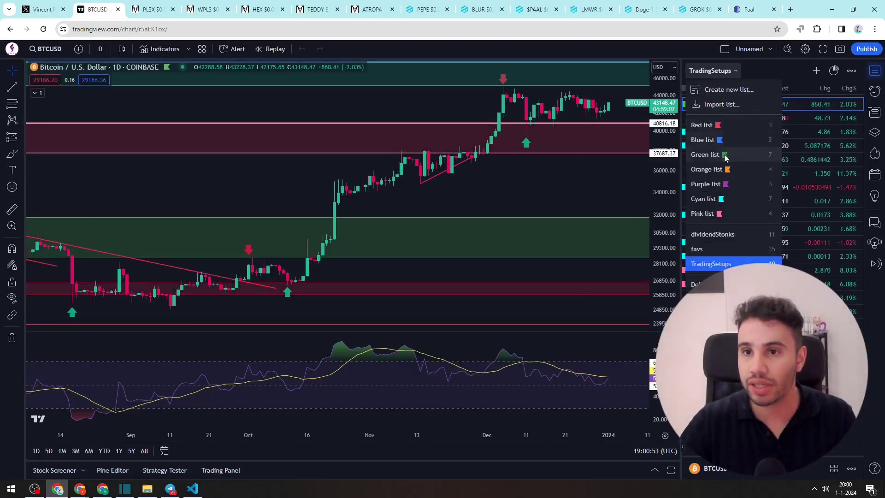
pyautogui.click(713, 248)
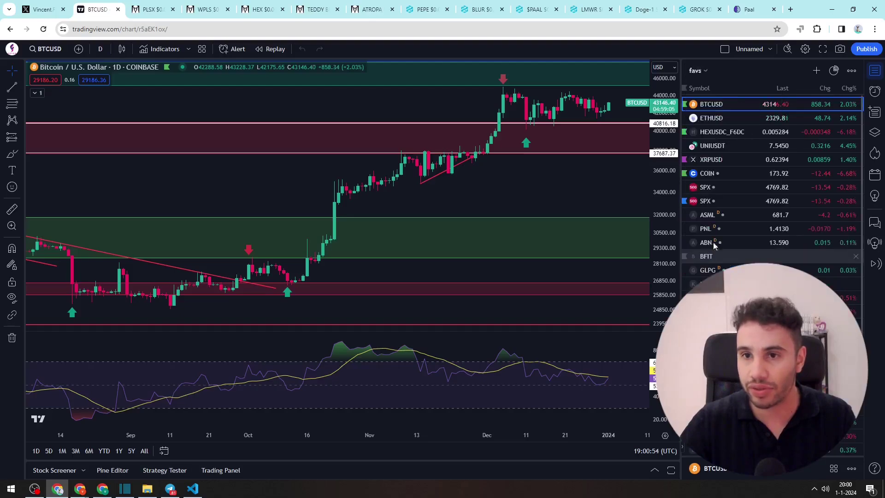
pyautogui.click(754, 136)
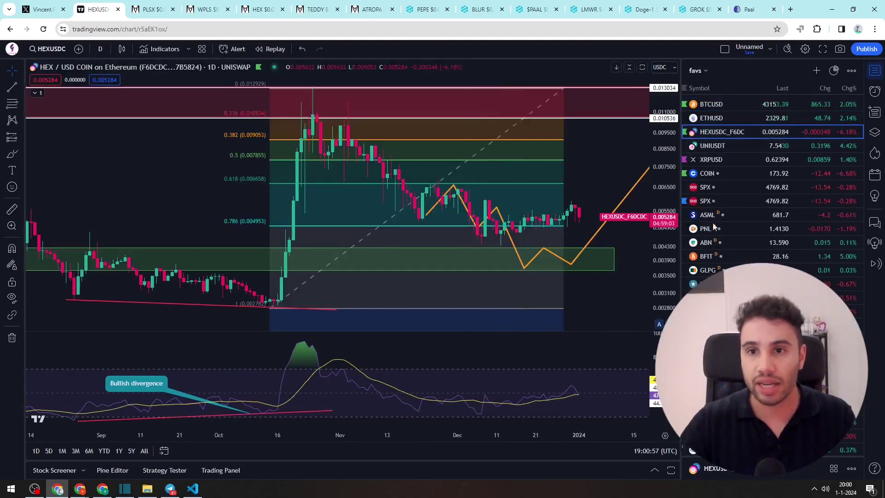
# - Open the time interval choices for the HEXUSDC chart
pyautogui.scroll(-10, 588, 233)
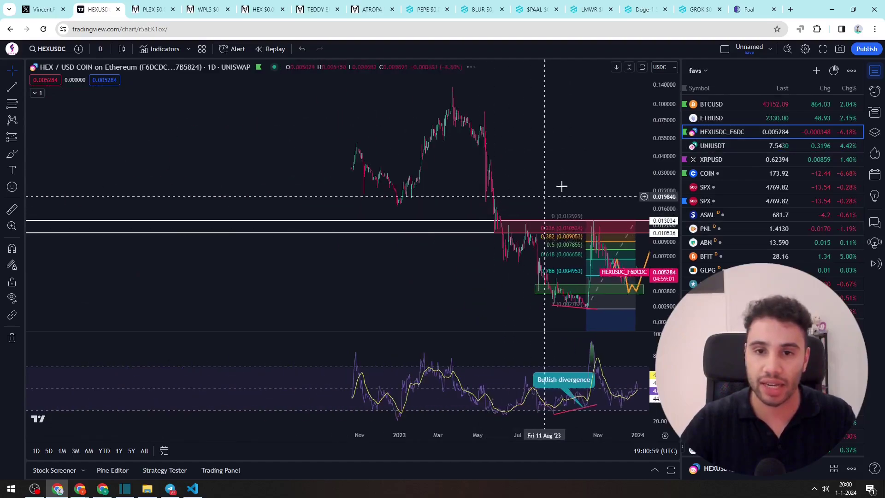
pyautogui.click(100, 49)
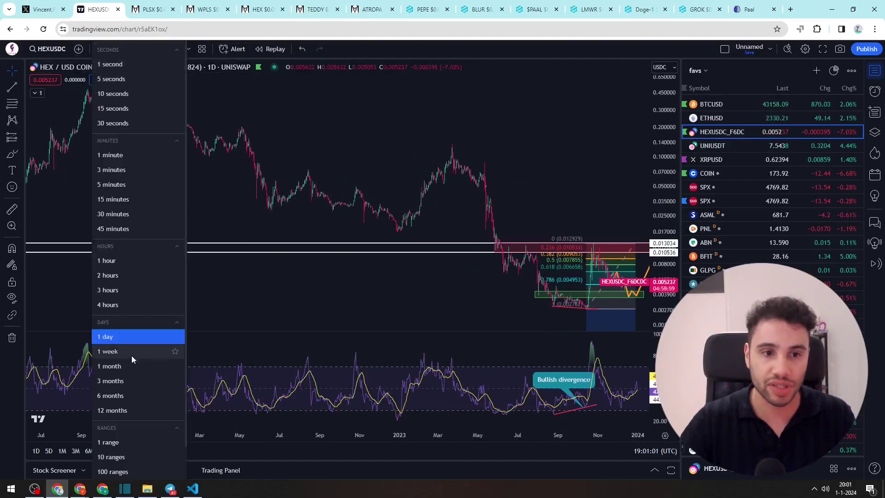